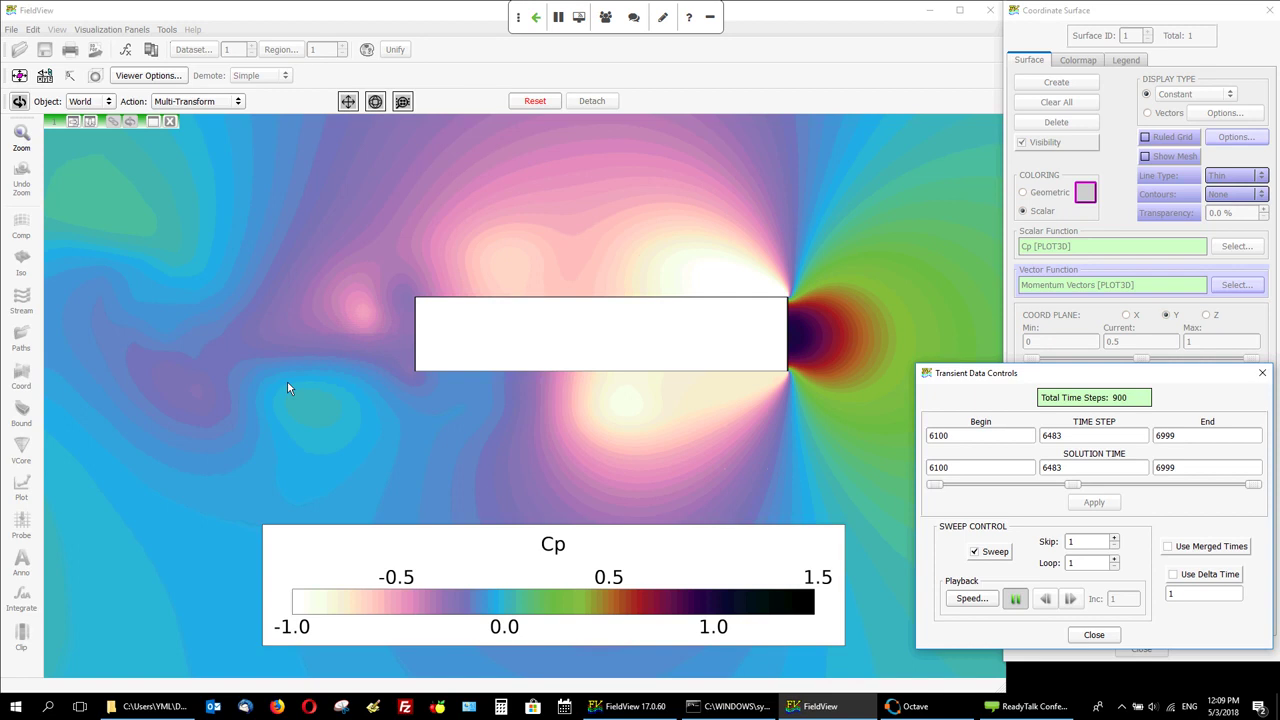
- Create a second coordinate surface displayed as Mesh with Geometric coloring, and close the transient data controls
{"action": "left_click", "coordinate": [1183, 341]}
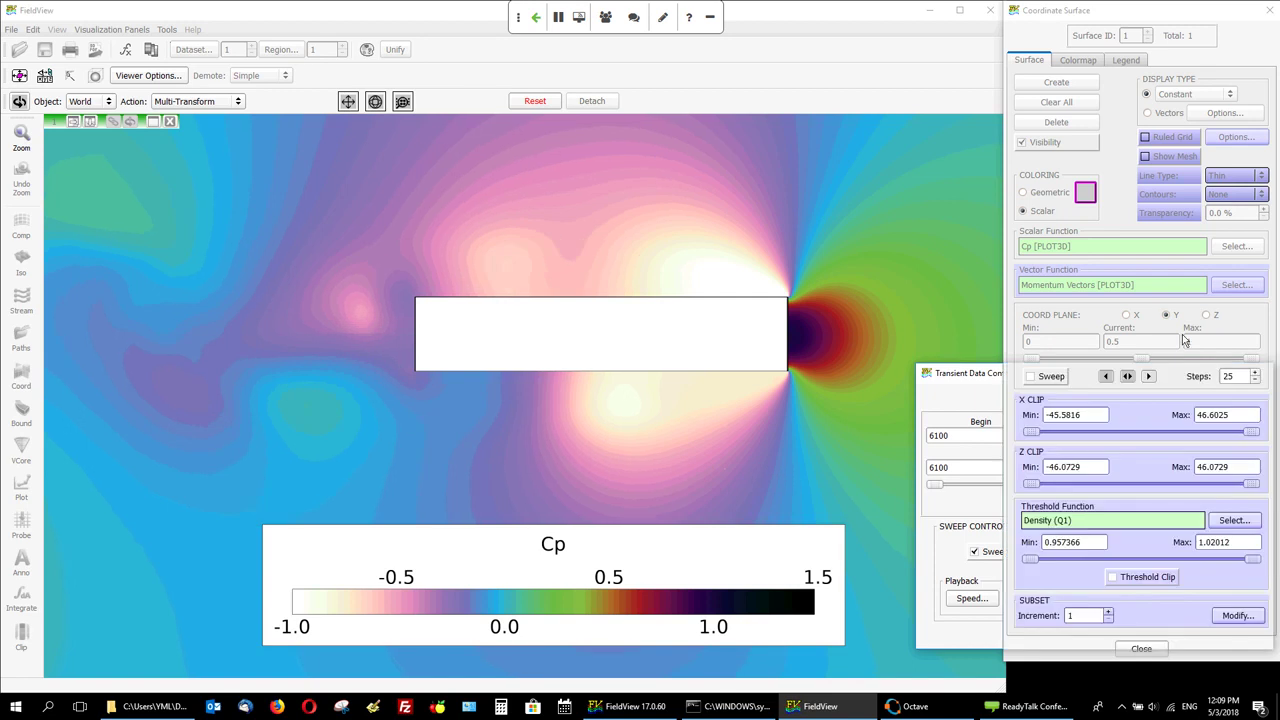
{"action": "left_click", "coordinate": [1056, 82]}
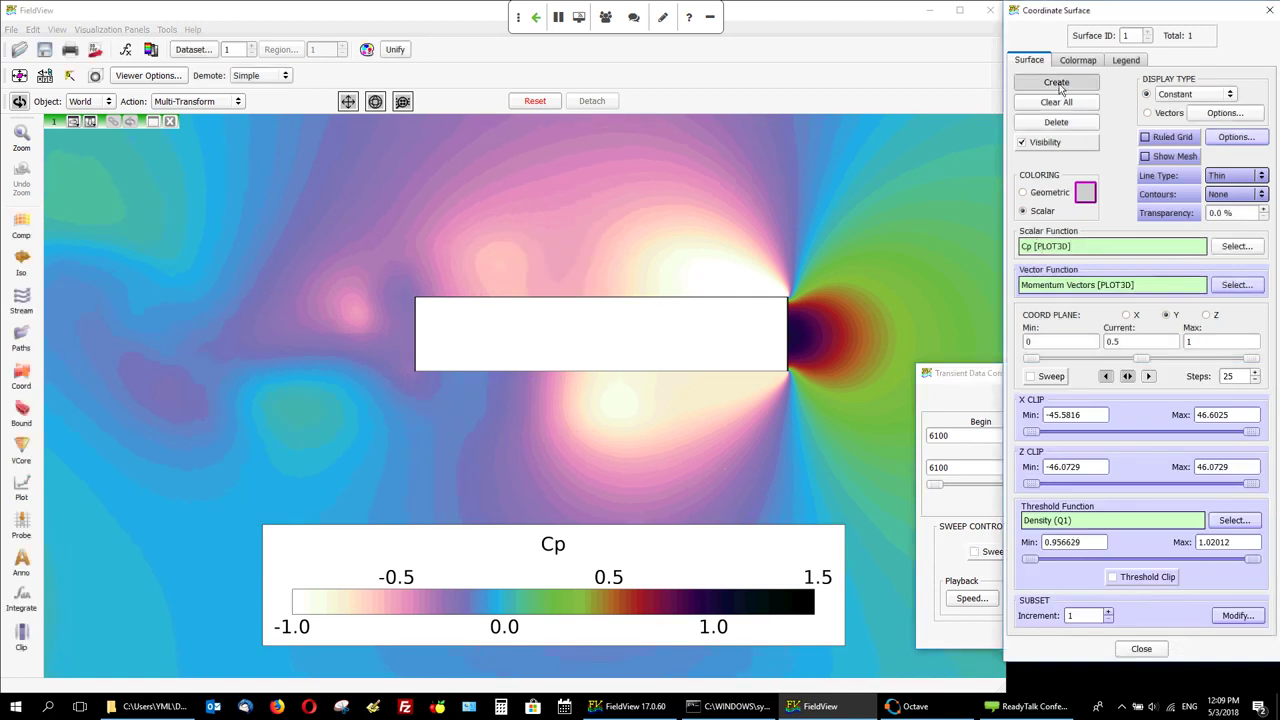
{"action": "left_click", "coordinate": [1198, 95]}
{"action": "left_click", "coordinate": [1191, 124]}
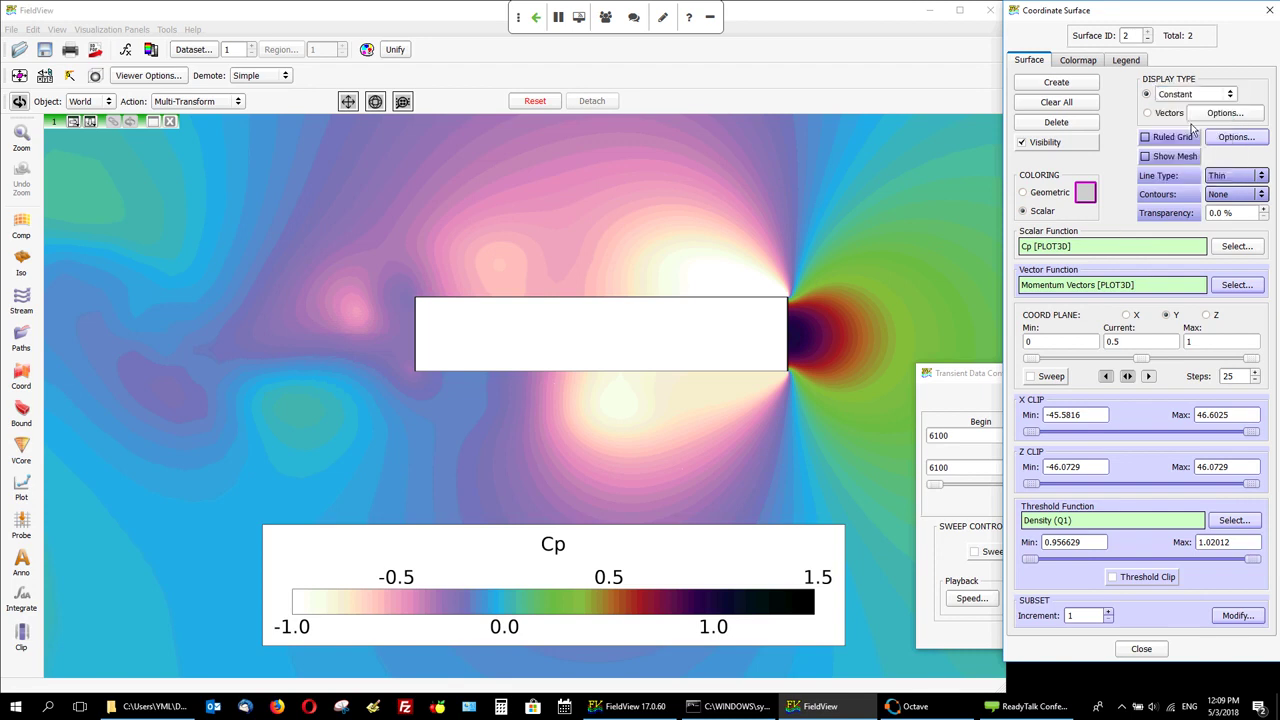
{"action": "left_click", "coordinate": [1046, 192]}
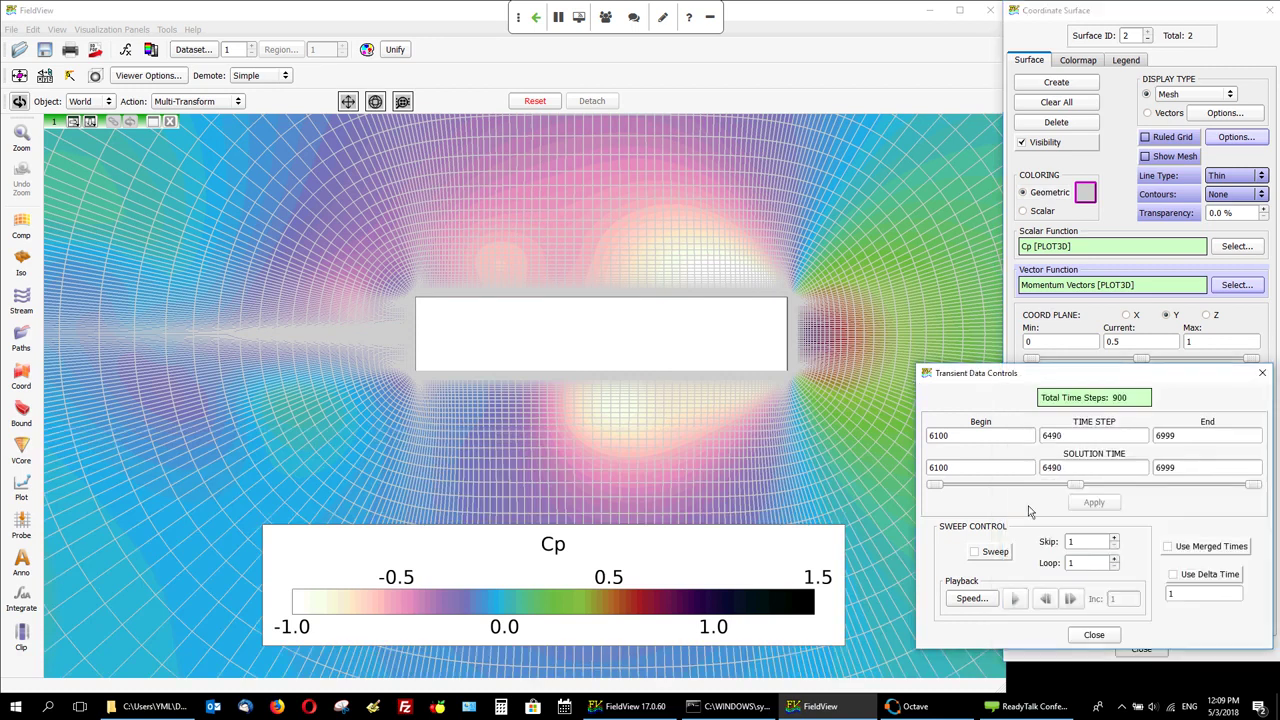
{"action": "left_click", "coordinate": [1095, 640]}
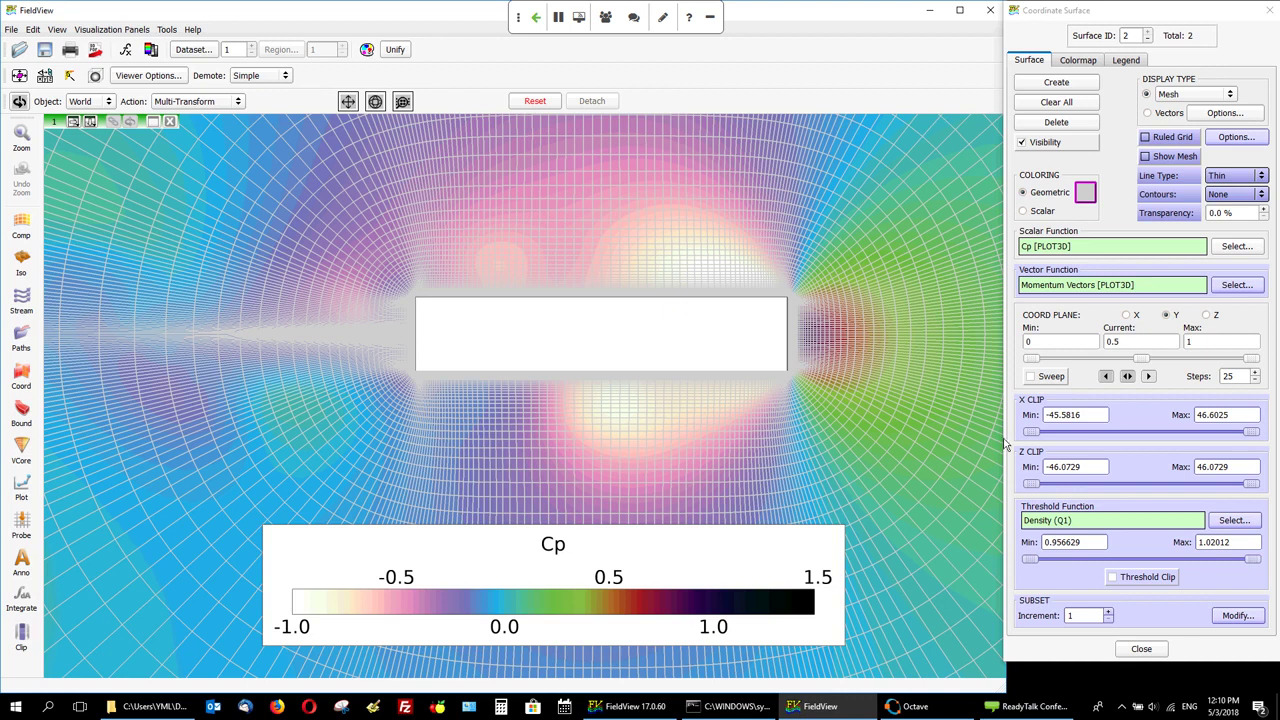
- Clip the mesh surface in X to a minimum of 0.3 and a maximum of 0.7
{"action": "left_click", "coordinate": [1082, 415]}
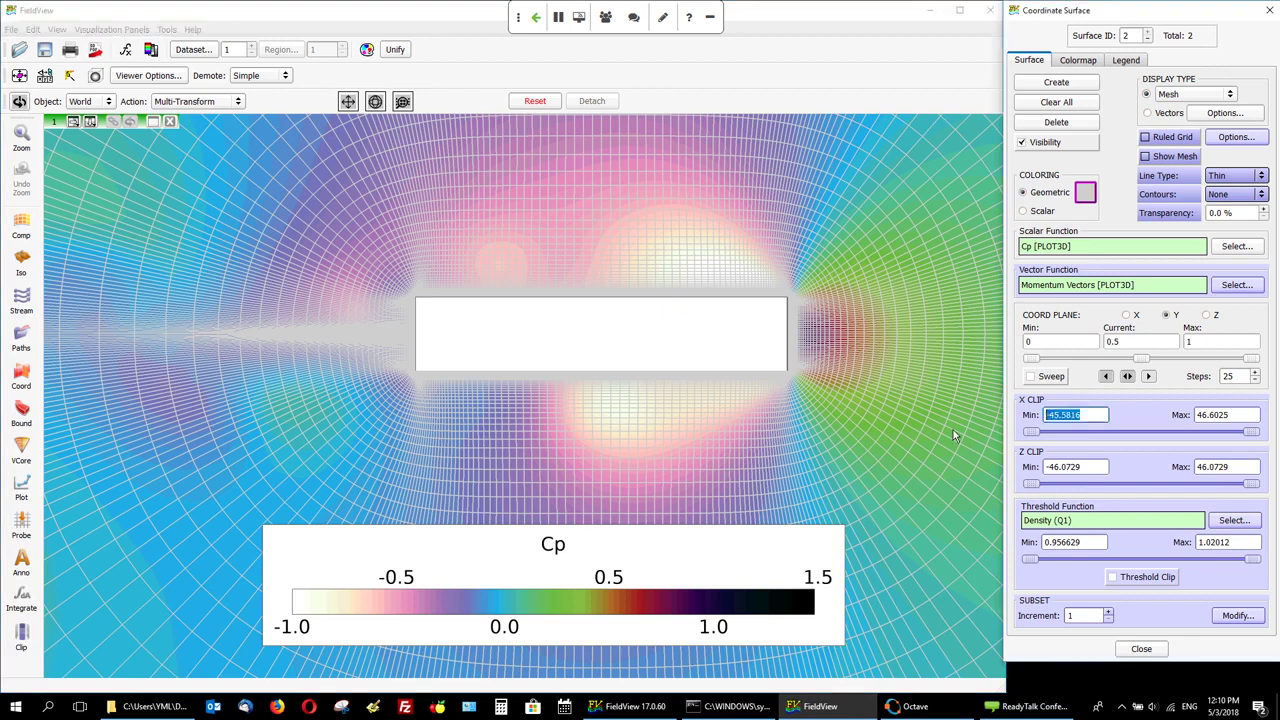
{"action": "type", "text": "0.3"}
{"action": "key", "text": "Return"}
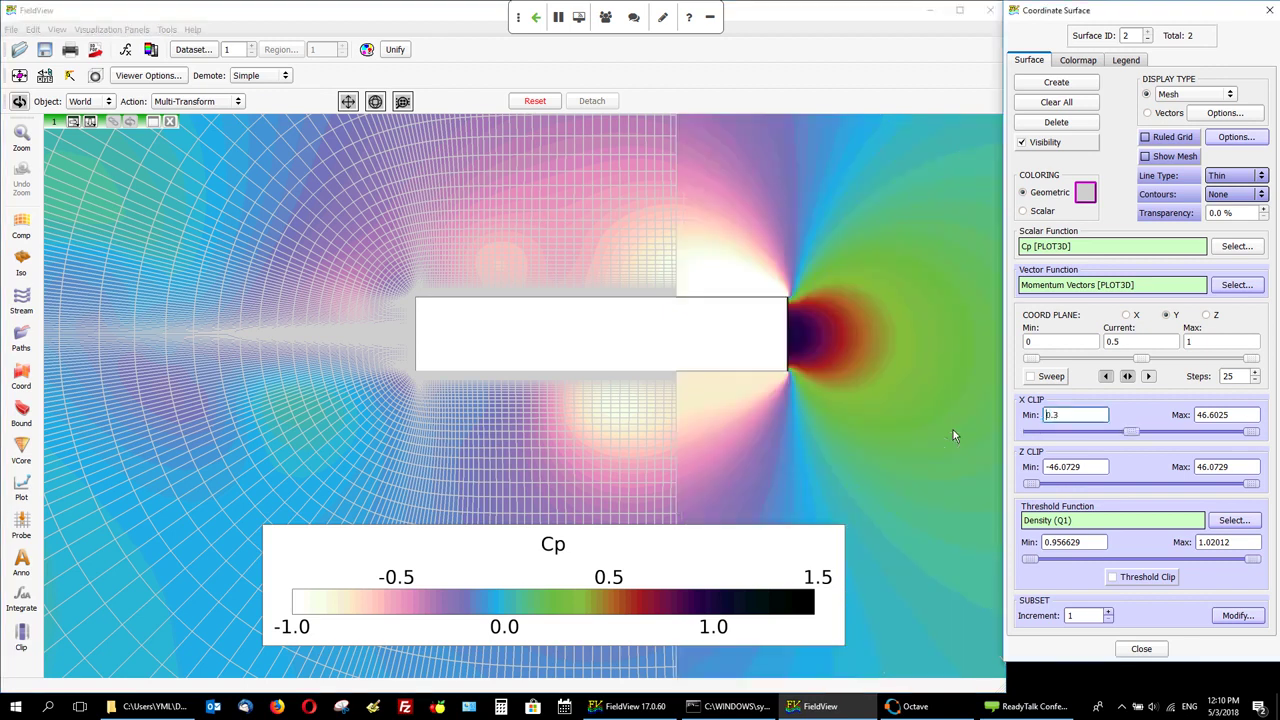
{"action": "key", "text": "Tab"}
{"action": "type", "text": "."}
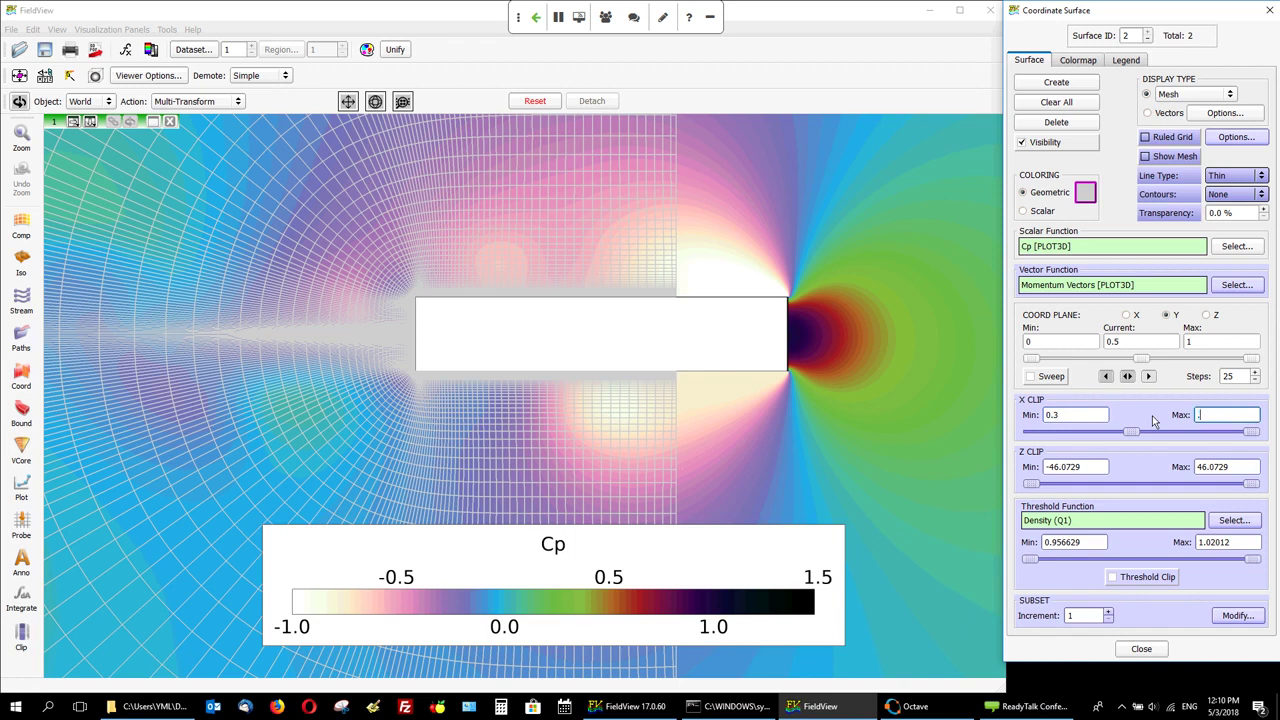
{"action": "key", "text": "Return"}
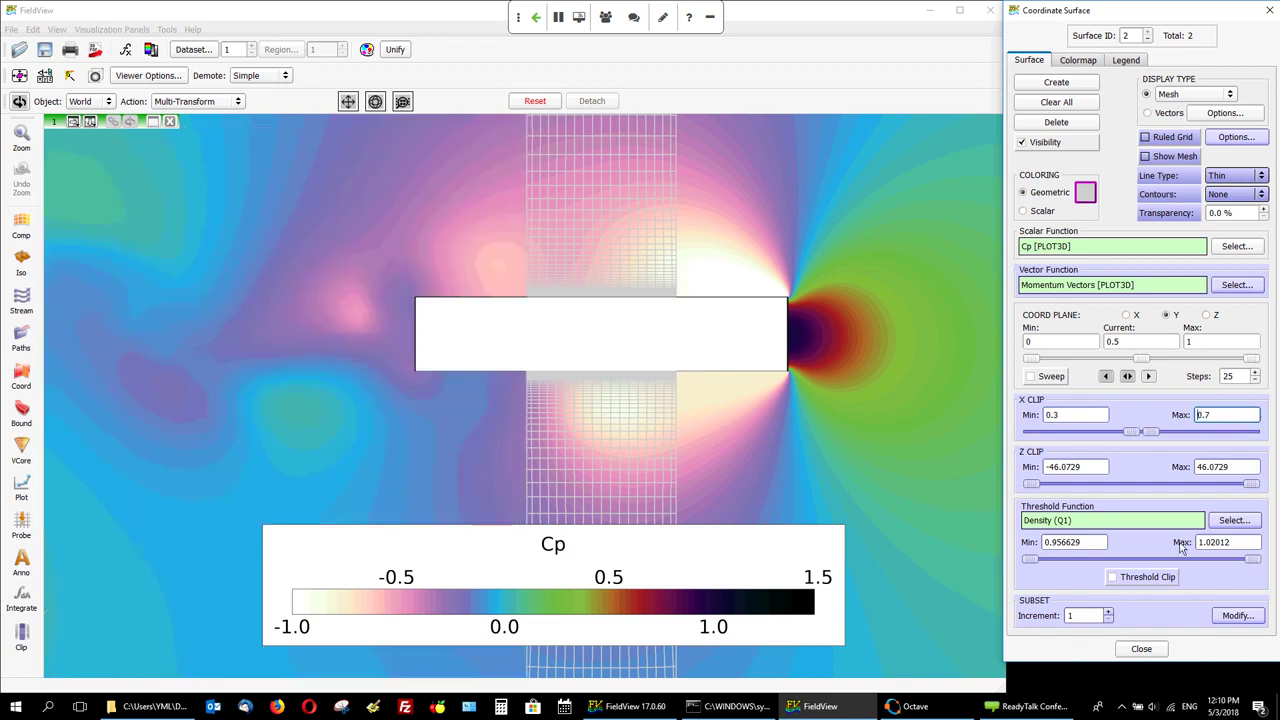
- Clip the mesh surface in Z to a minimum of 0 and a maximum of 0.15
{"action": "key", "text": "Tab"}
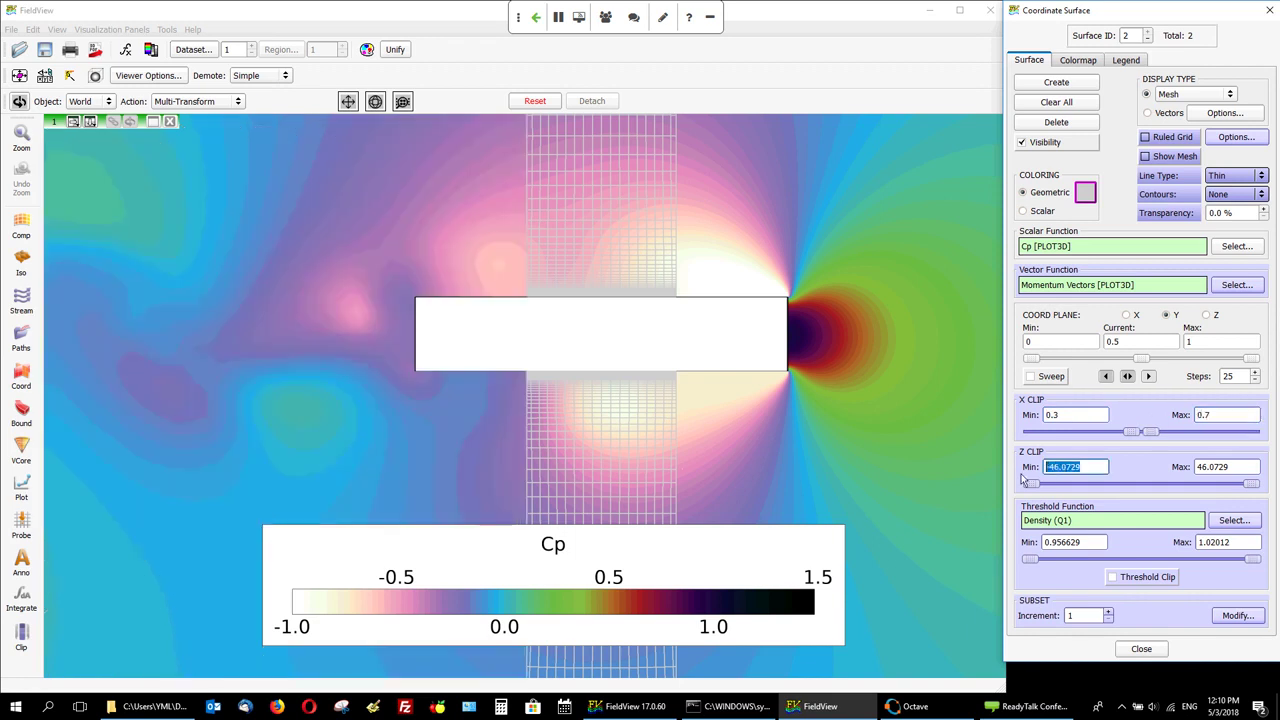
{"action": "type", "text": "0"}
{"action": "key", "text": "Return"}
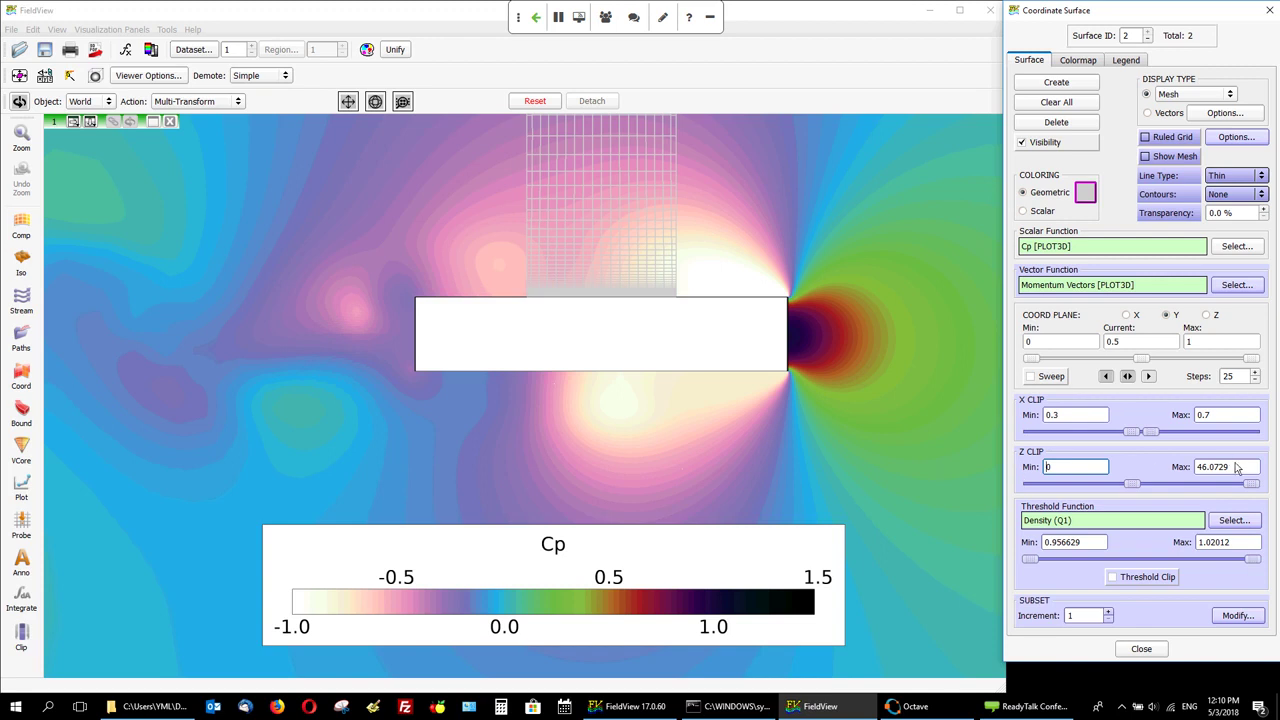
{"action": "key", "text": "Tab"}
{"action": "type", "text": "0.15"}
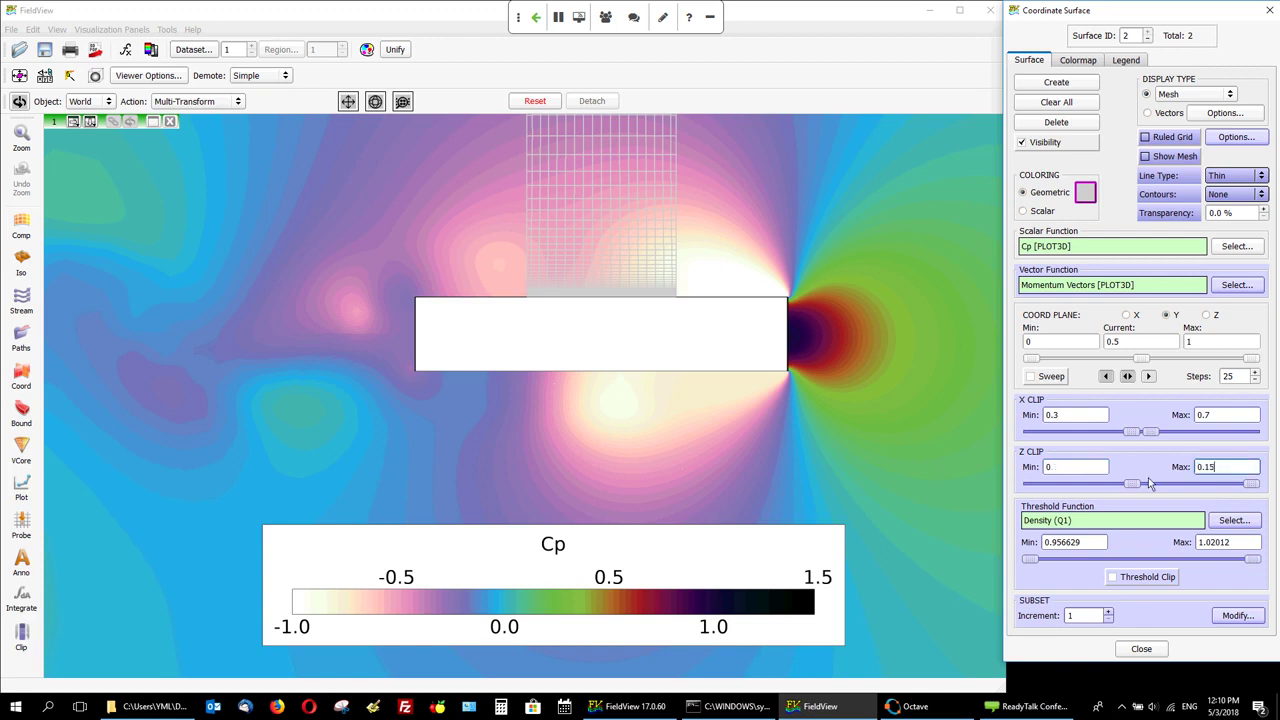
{"action": "key", "text": "Return"}
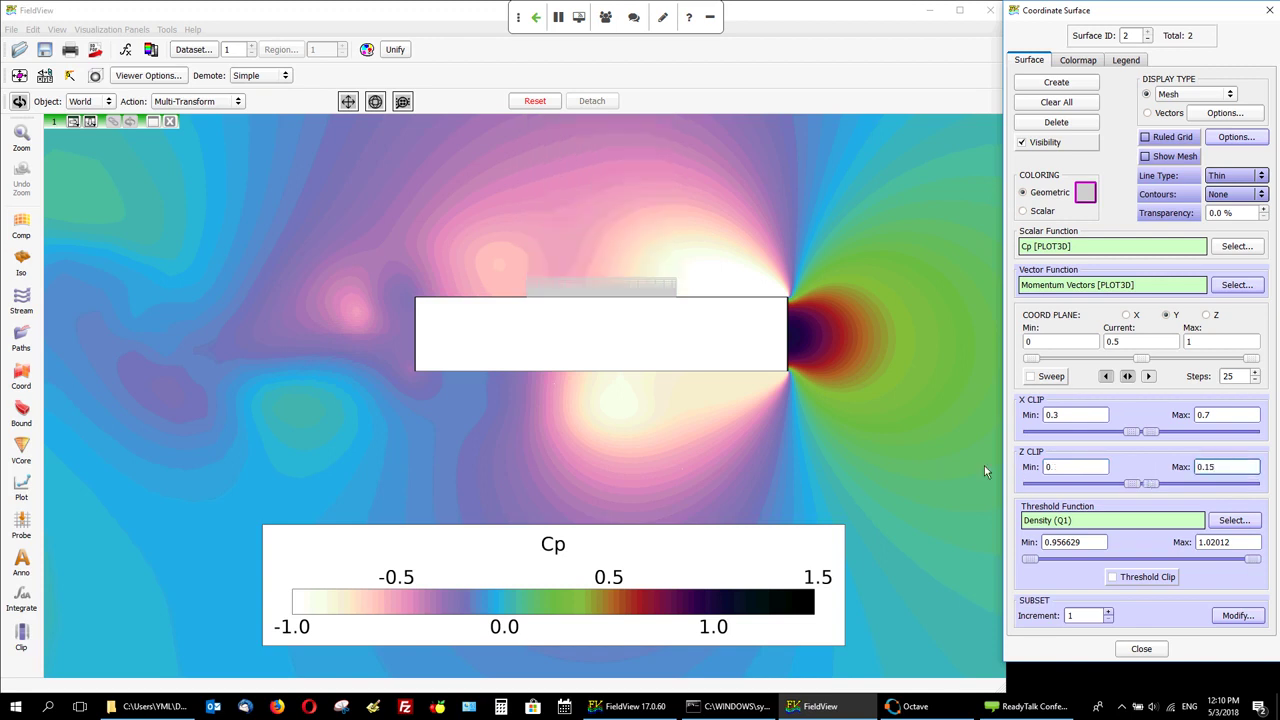
- Export the clipped mesh surface data as a Comma Separated Values file named webinar_test in the Exports folder
{"action": "left_click", "coordinate": [616, 380]}
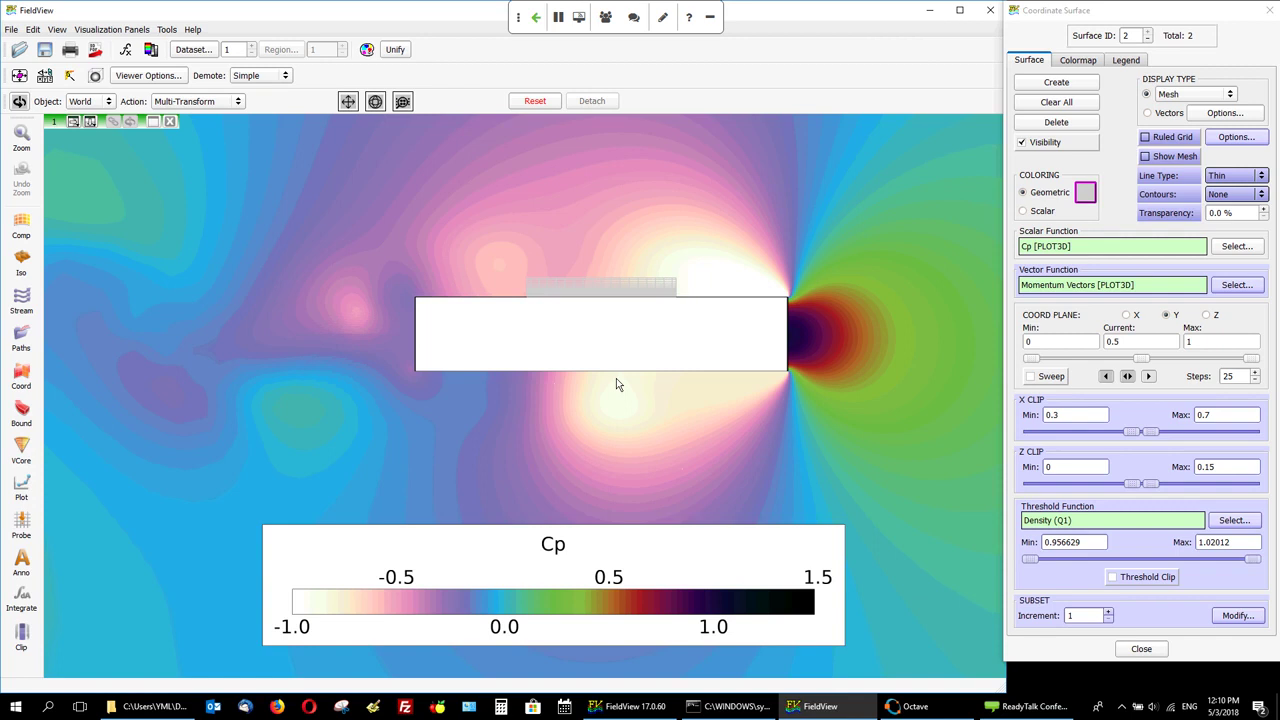
{"action": "left_click_drag", "start_coordinate": [616, 379], "coordinate": [623, 362]}
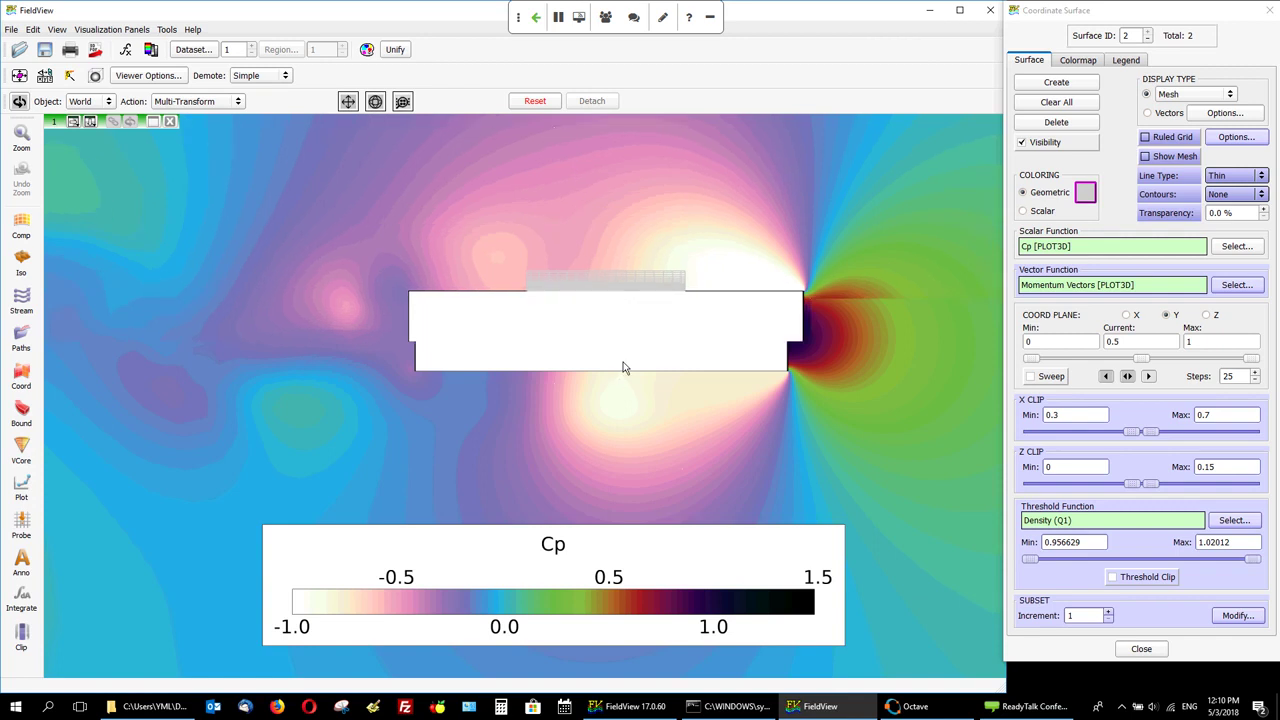
{"action": "right_click_drag", "start_coordinate": [623, 362], "coordinate": [630, 318]}
{"action": "middle_click_drag", "start_coordinate": [630, 323], "coordinate": [508, 464]}
{"action": "left_click", "coordinate": [166, 29]}
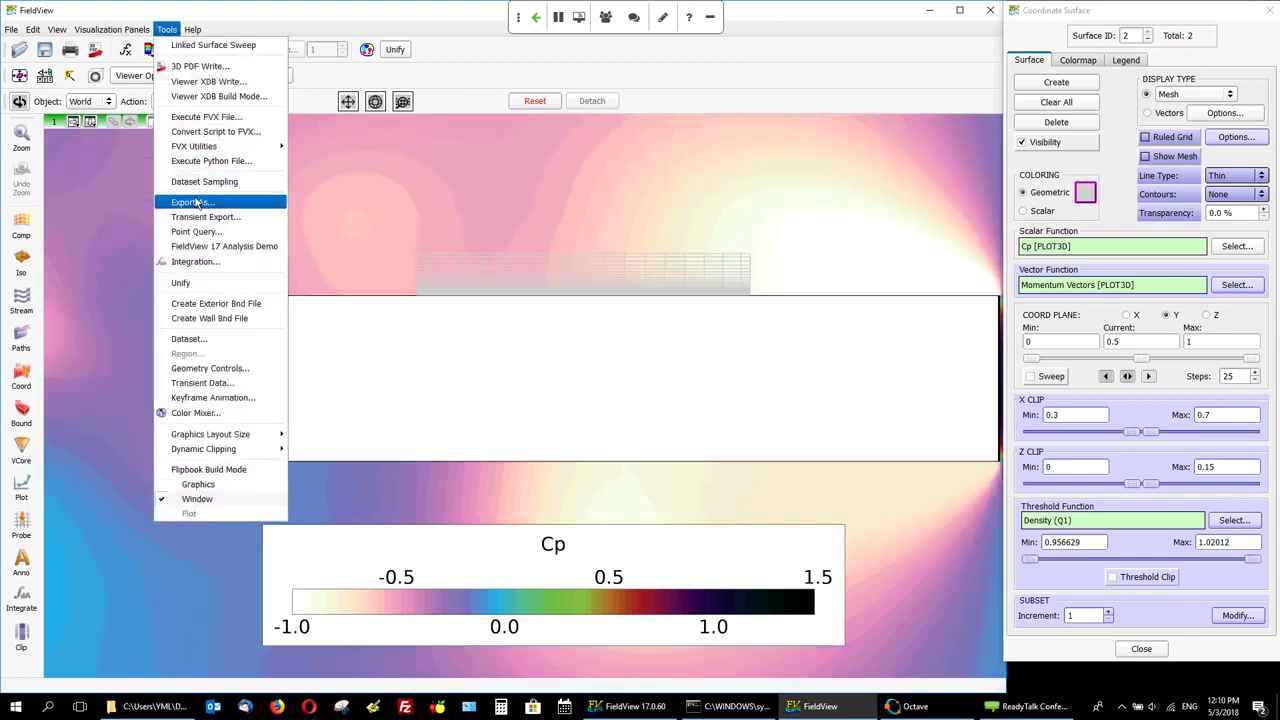
{"action": "left_click", "coordinate": [205, 203]}
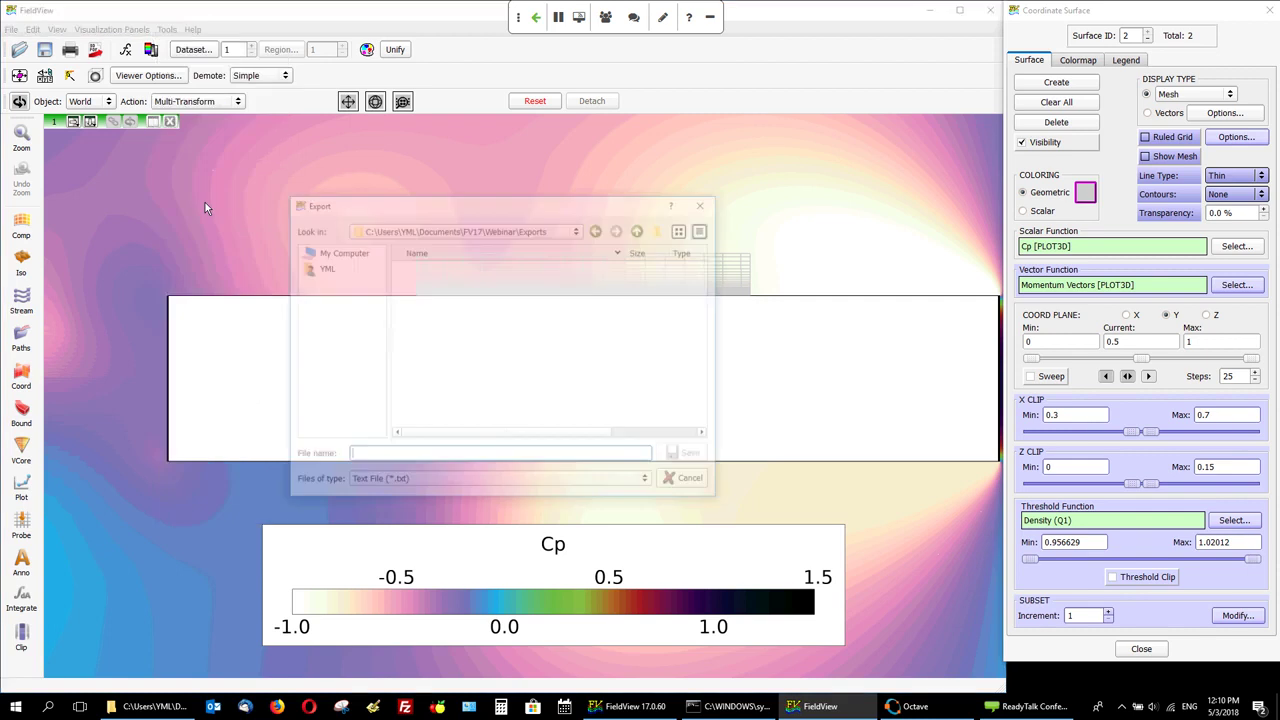
{"action": "left_click", "coordinate": [560, 482]}
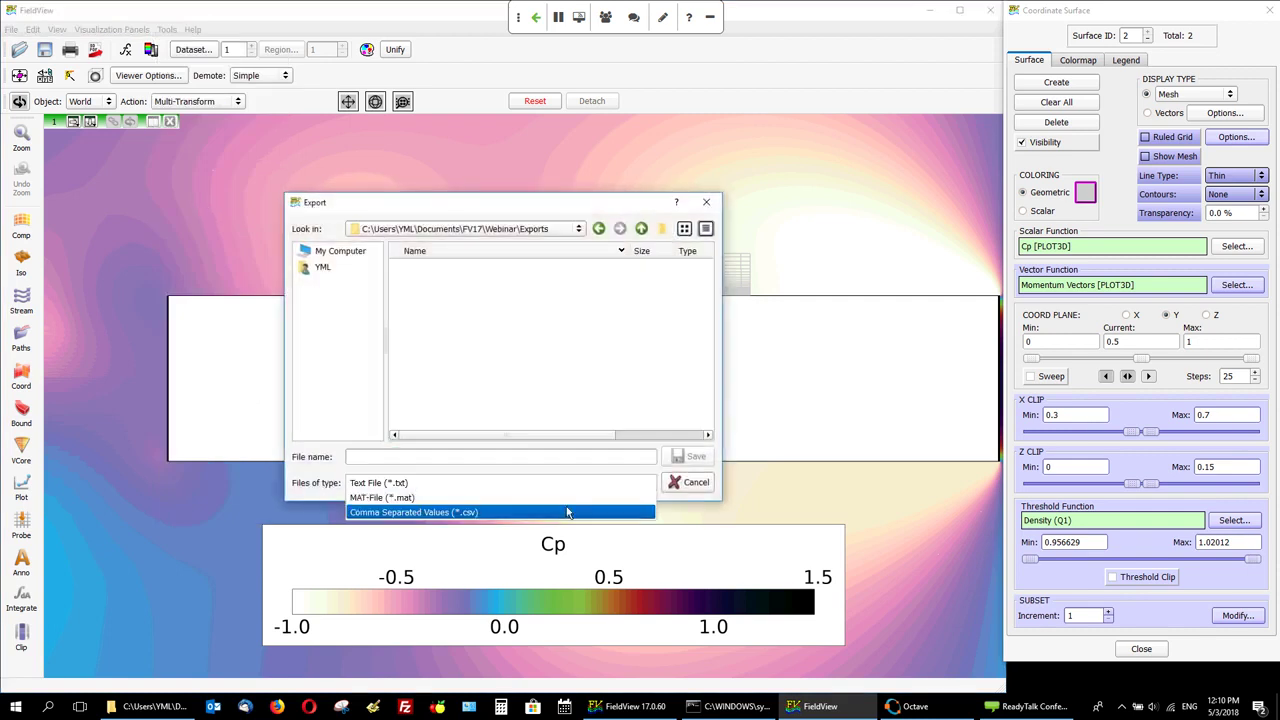
{"action": "left_click", "coordinate": [566, 511]}
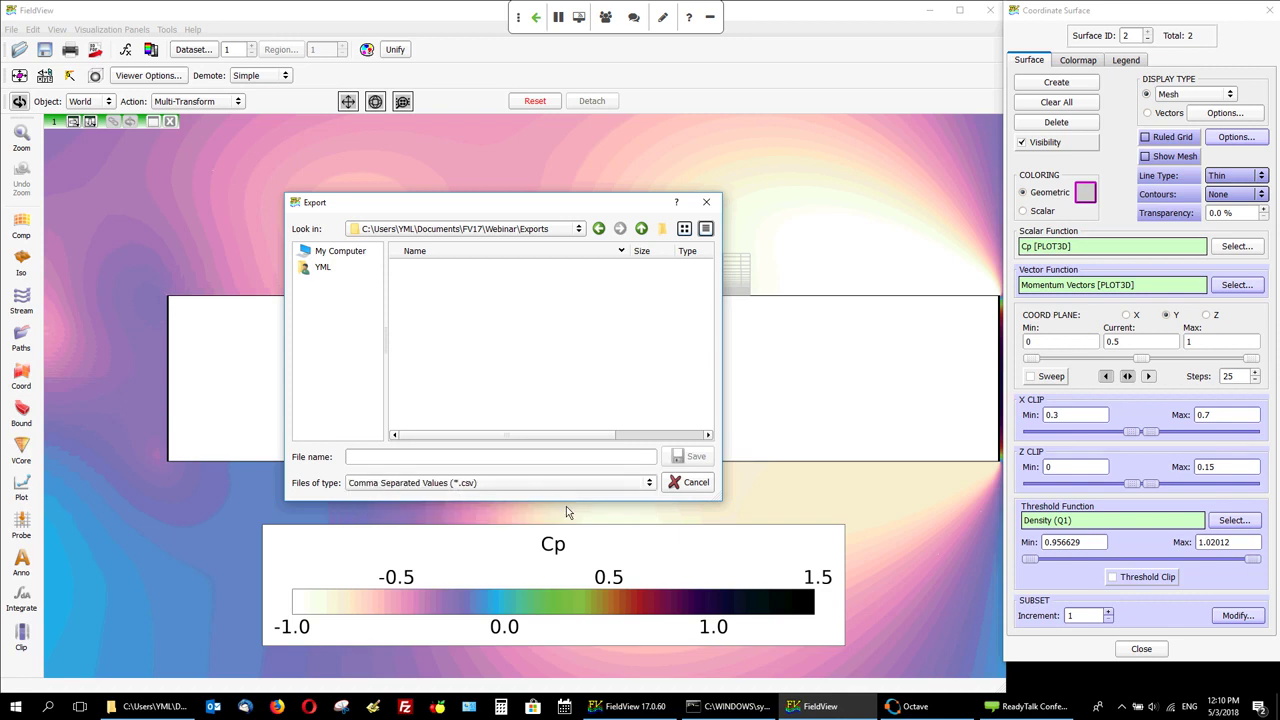
{"action": "left_click", "coordinate": [540, 458]}
{"action": "type", "text": "web"}
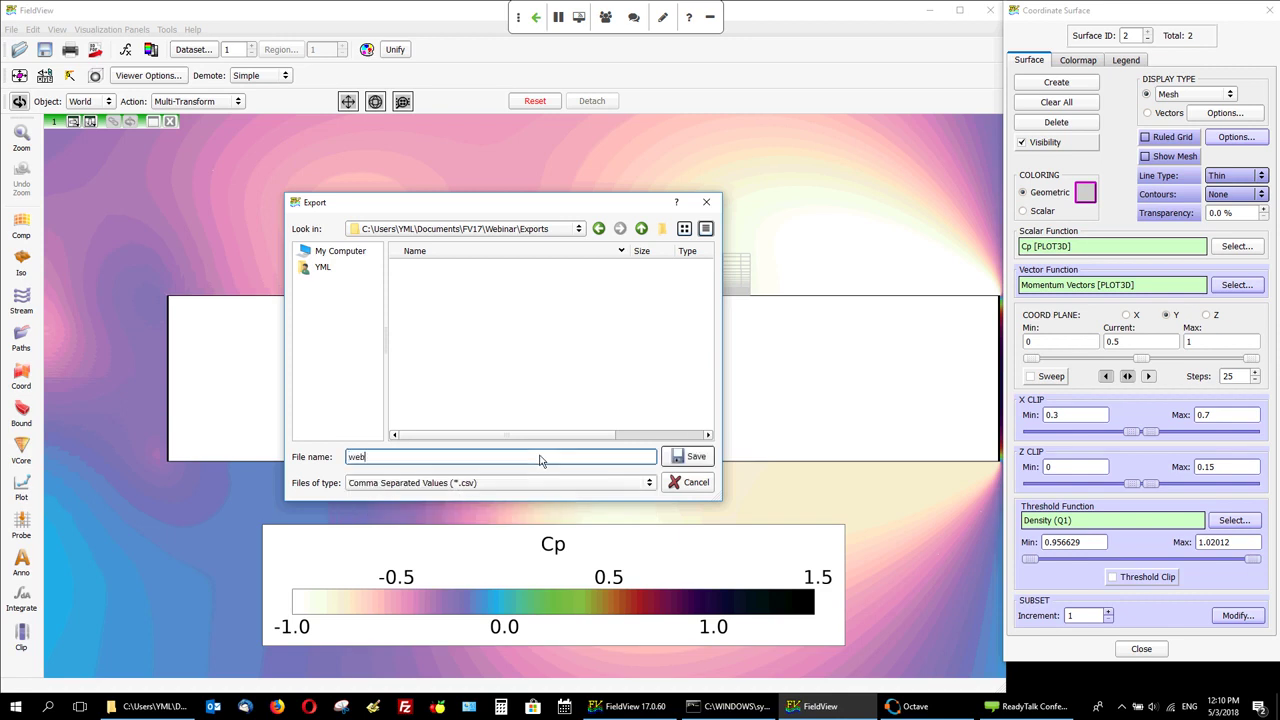
{"action": "type", "text": "inar_test"}
{"action": "key", "text": "Return"}
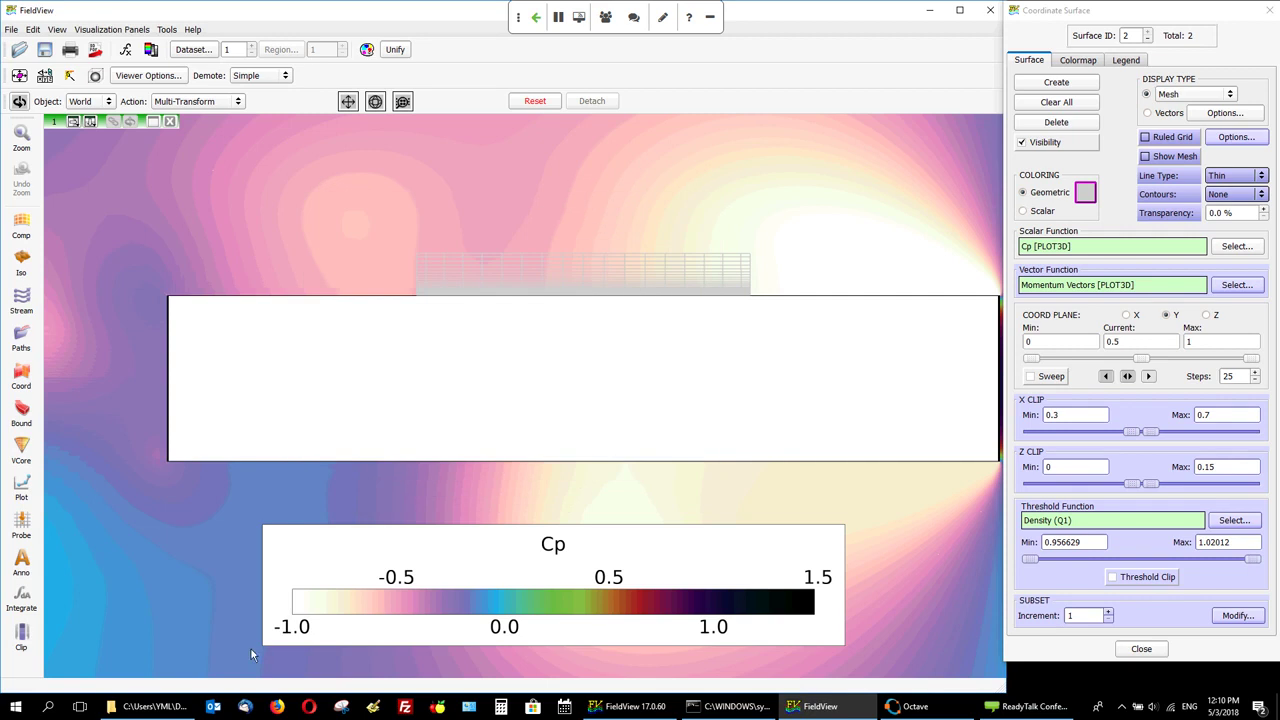
- Open webinar_test.csv from the Exports folder in Excel to examine the exported columns, and close it
{"action": "left_click", "coordinate": [155, 706]}
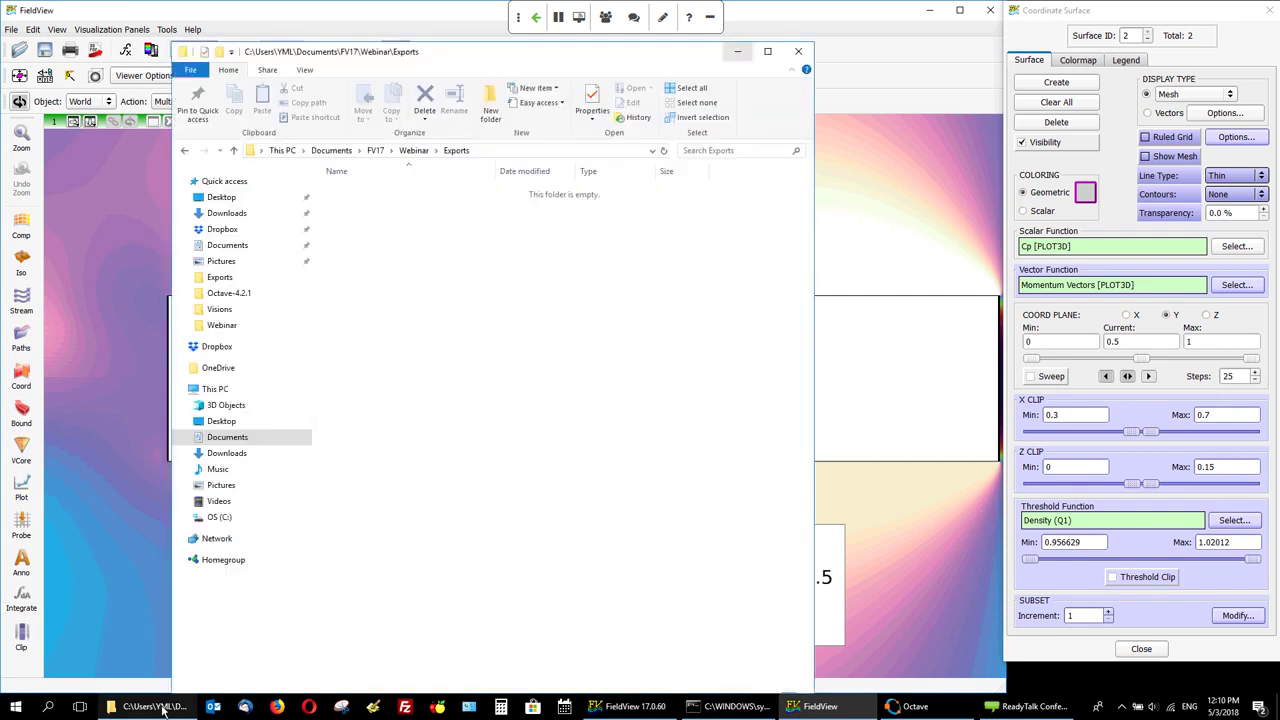
{"action": "left_click", "coordinate": [155, 706]}
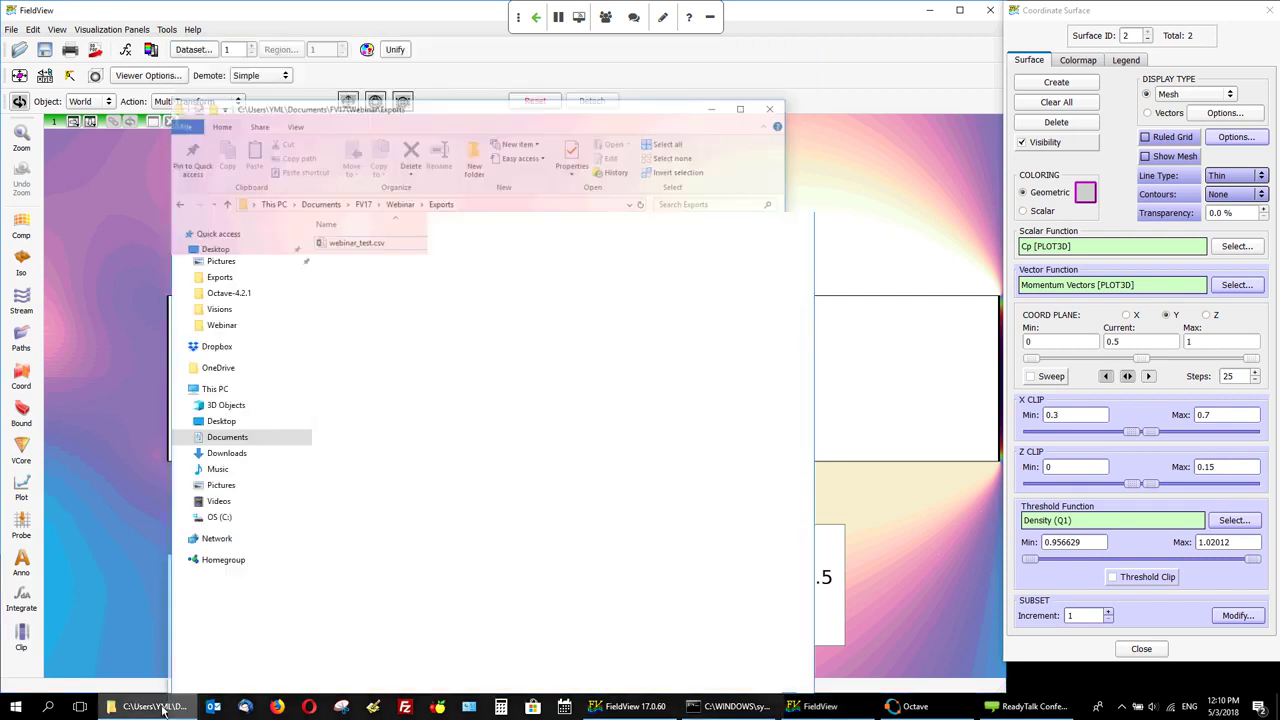
{"action": "double_click", "coordinate": [368, 190]}
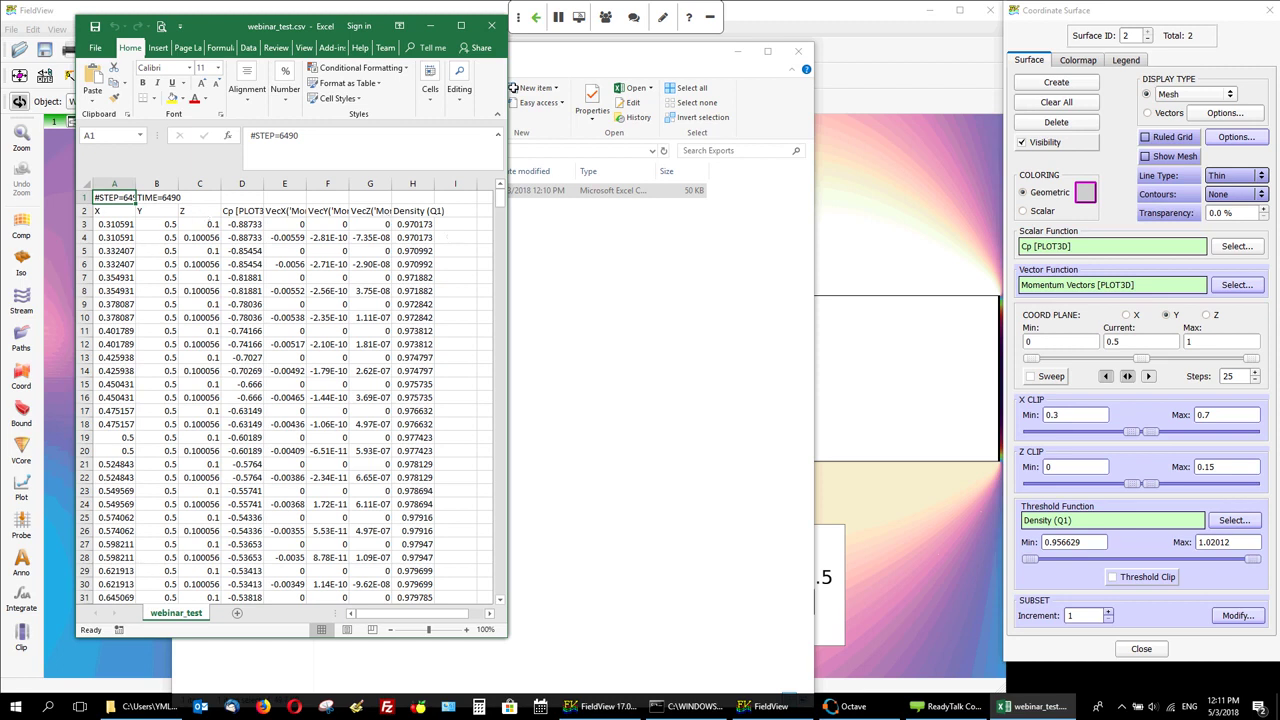
{"action": "left_click", "coordinate": [493, 27]}
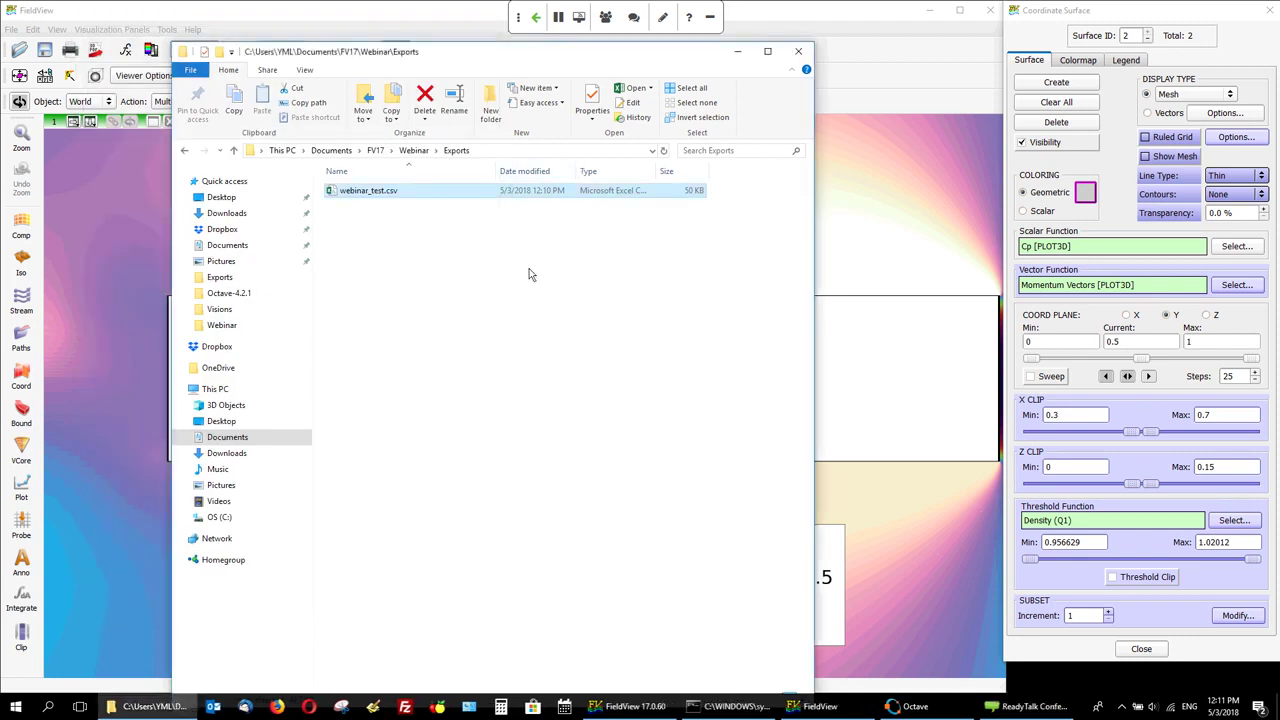
- Open webinar_test.csv in Programmer's Notepad to inspect its raw text, and return to FieldView
{"action": "right_click", "coordinate": [373, 192]}
{"action": "mouse_move", "coordinate": [463, 364]}
{"action": "left_click", "coordinate": [618, 403]}
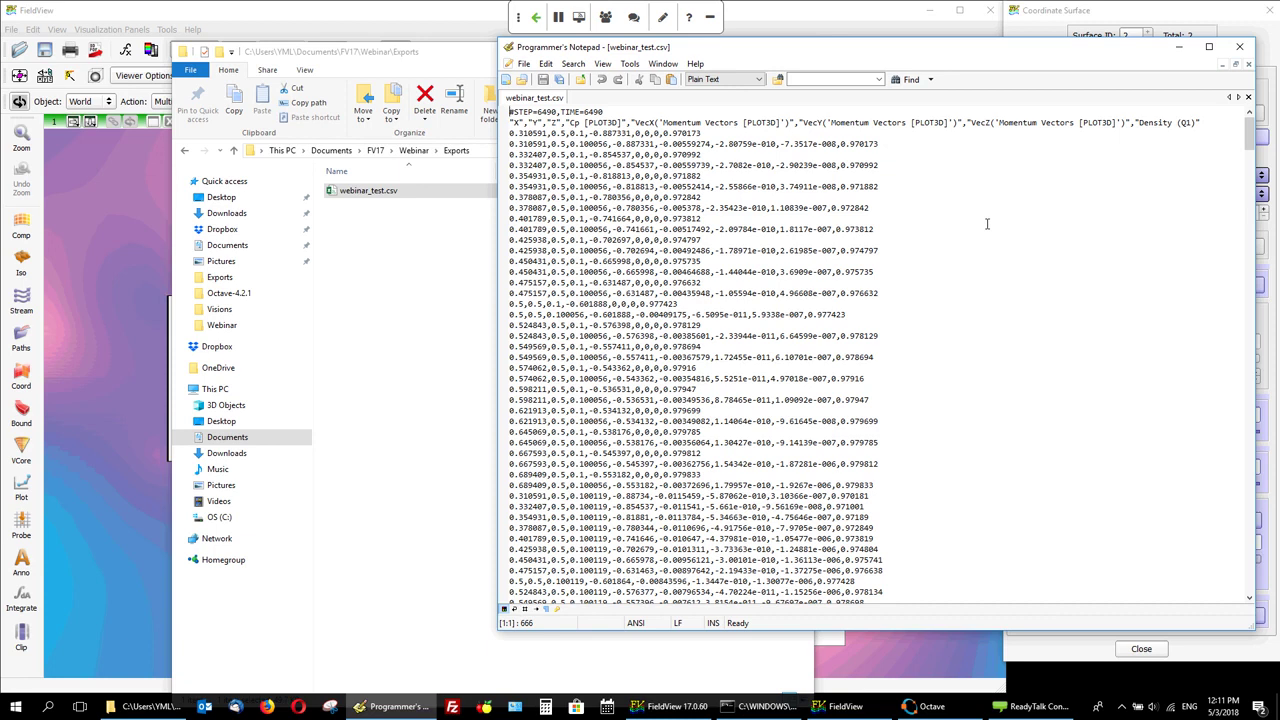
{"action": "left_click", "coordinate": [1178, 48]}
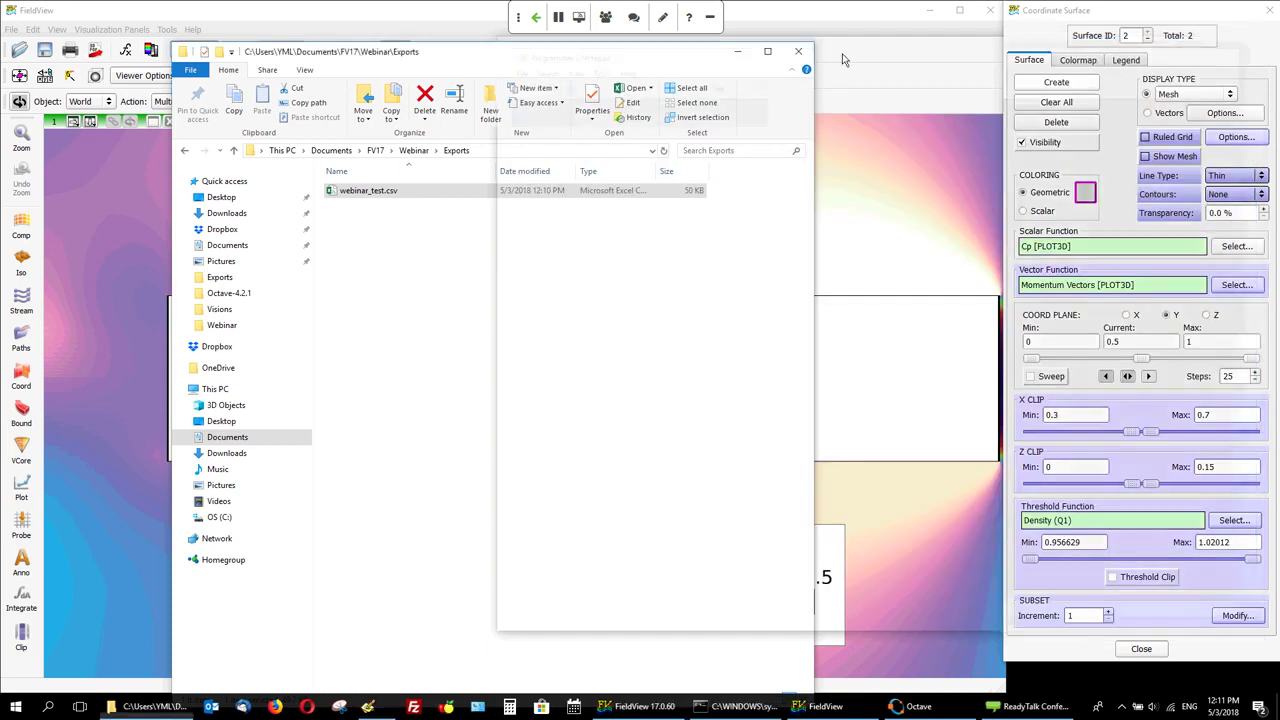
{"action": "left_click", "coordinate": [737, 50]}
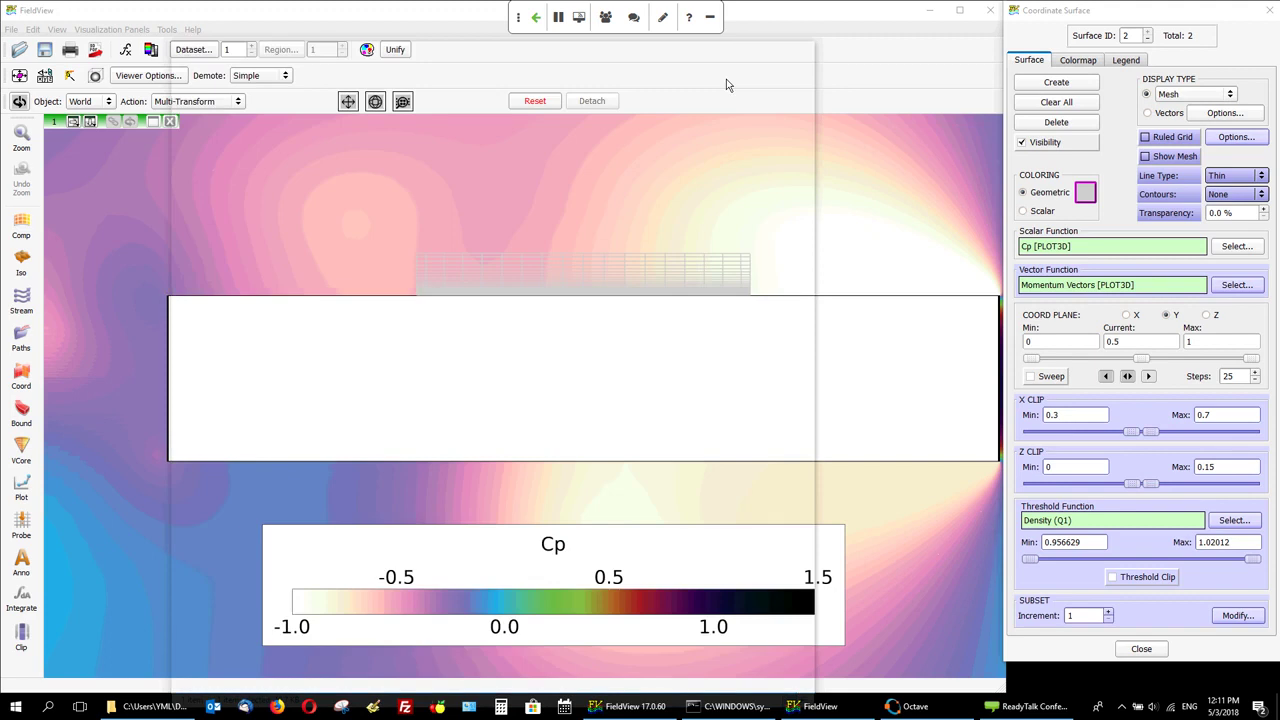
- Start a transient export and limit its time step range to 6490 through 6507
{"action": "left_click", "coordinate": [167, 30]}
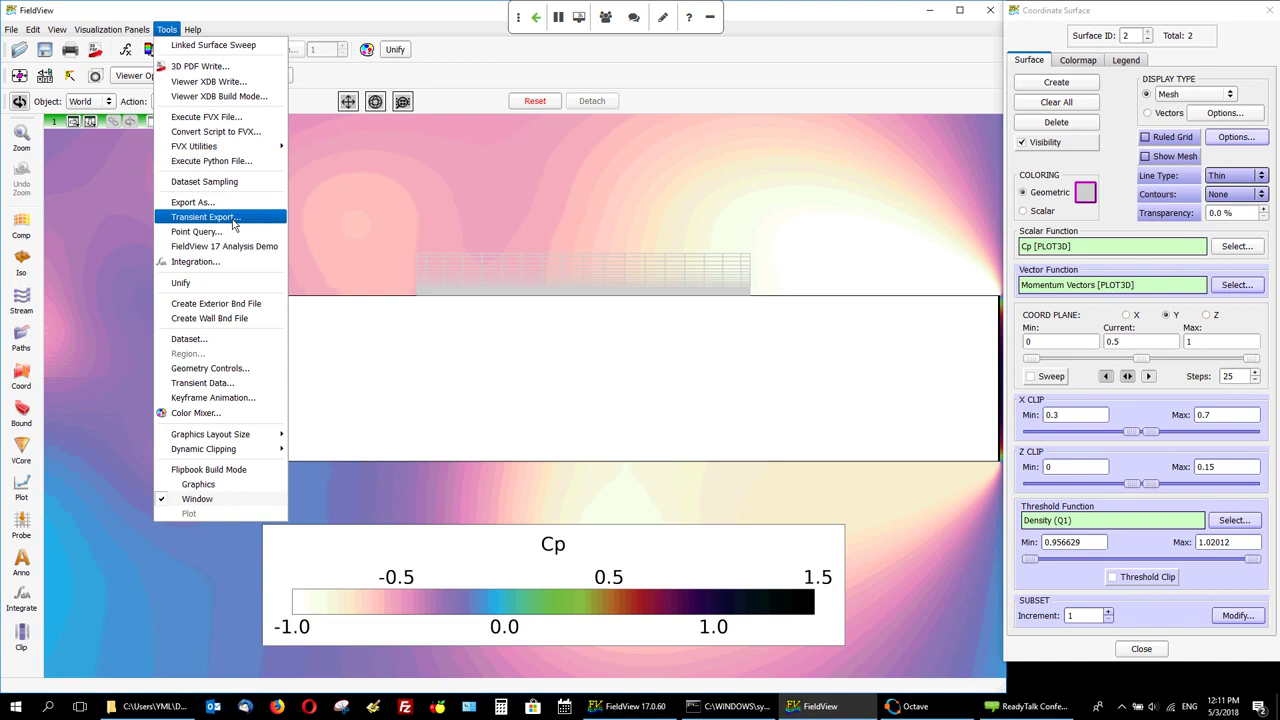
{"action": "left_click", "coordinate": [233, 221]}
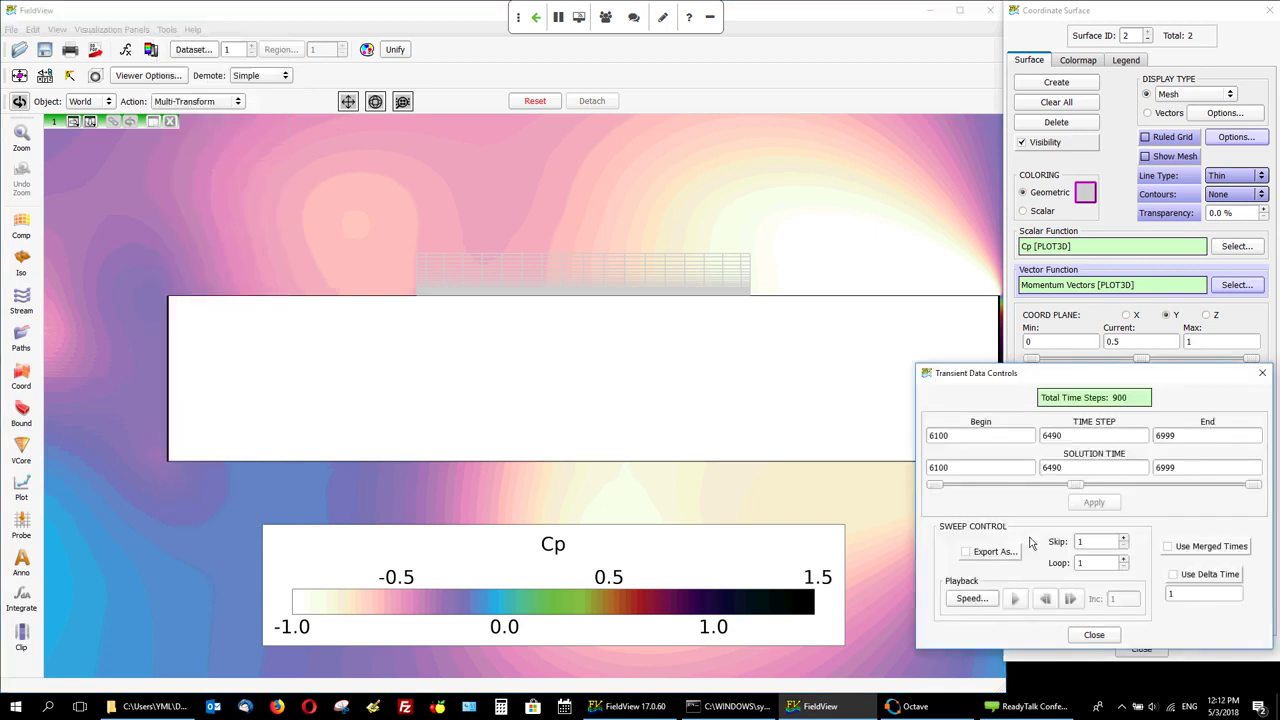
{"action": "left_click_drag", "start_coordinate": [940, 486], "coordinate": [1058, 486]}
{"action": "left_click_drag", "start_coordinate": [1257, 486], "coordinate": [1104, 492]}
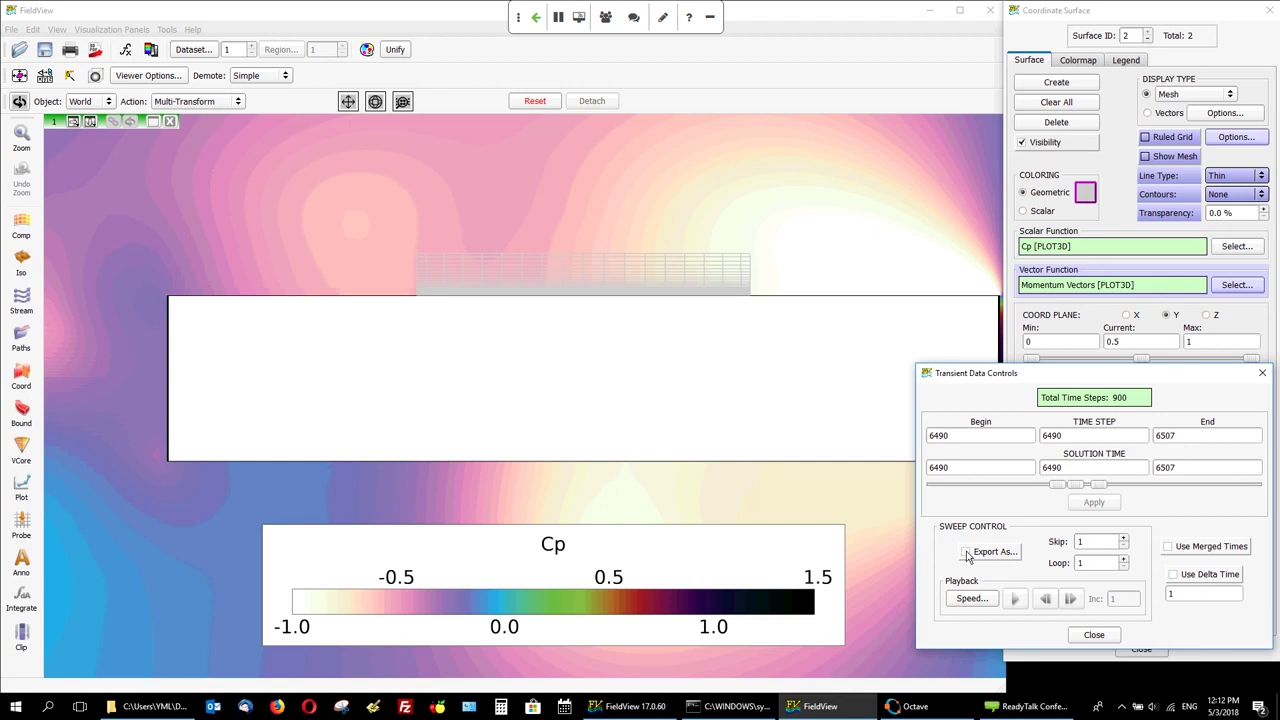
- Export the time step sweep as Comma Separated Values files with the base name webinar_test2
{"action": "left_click", "coordinate": [966, 553]}
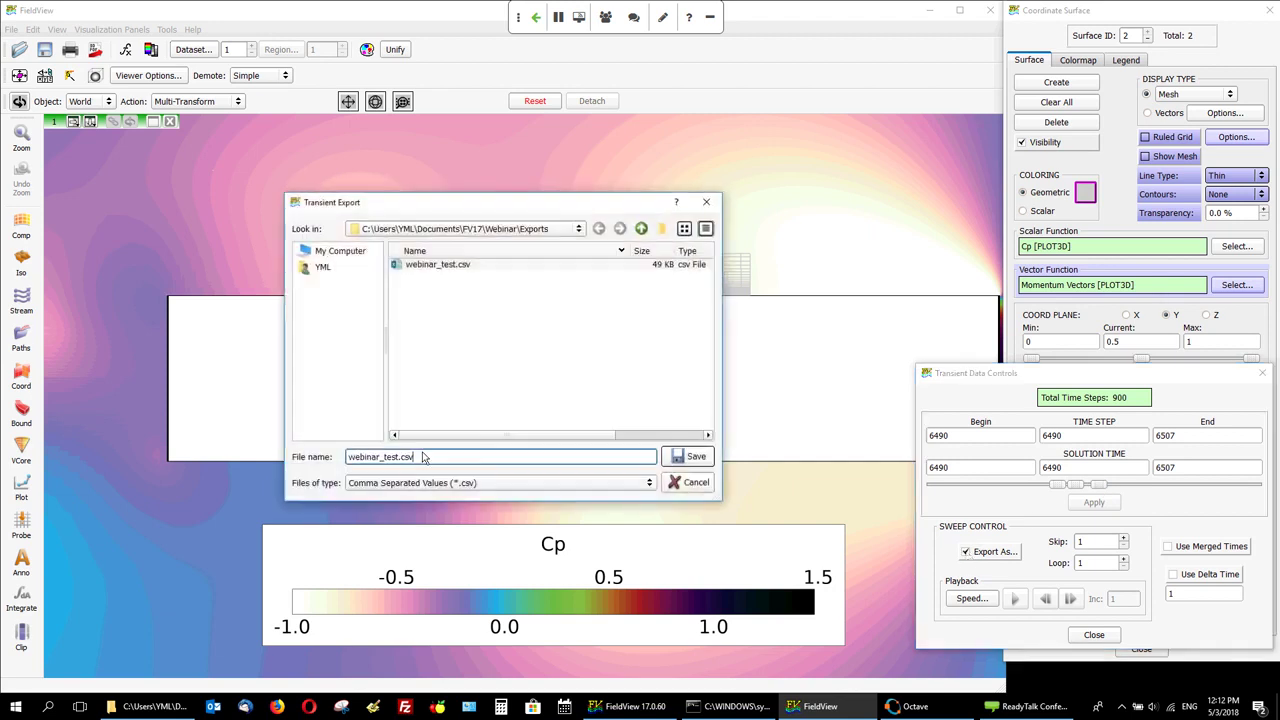
{"action": "left_click_drag", "start_coordinate": [397, 457], "coordinate": [418, 457]}
{"action": "type", "text": "2"}
{"action": "left_click", "coordinate": [689, 462]}
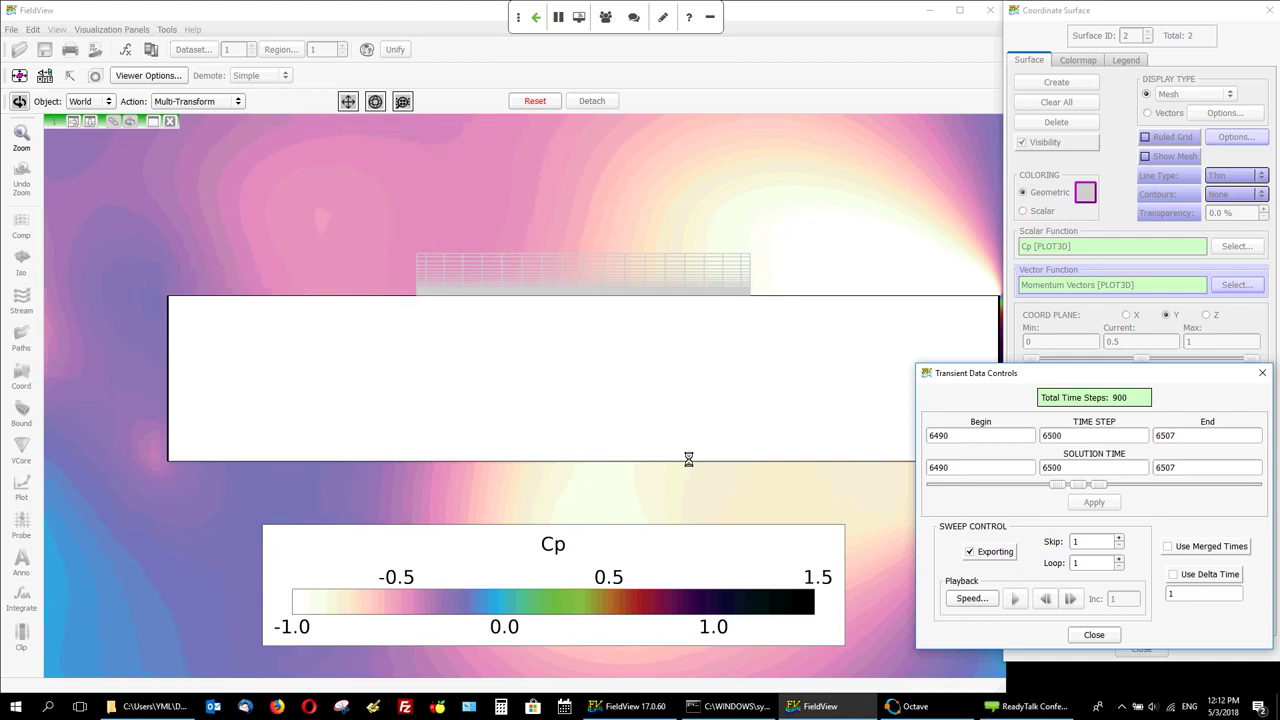
- Check the exported webinar_test2 files in the Exports folder, and browse the upper_history CSV series in hands-on-python's export-csv folder
{"action": "left_click", "coordinate": [154, 706]}
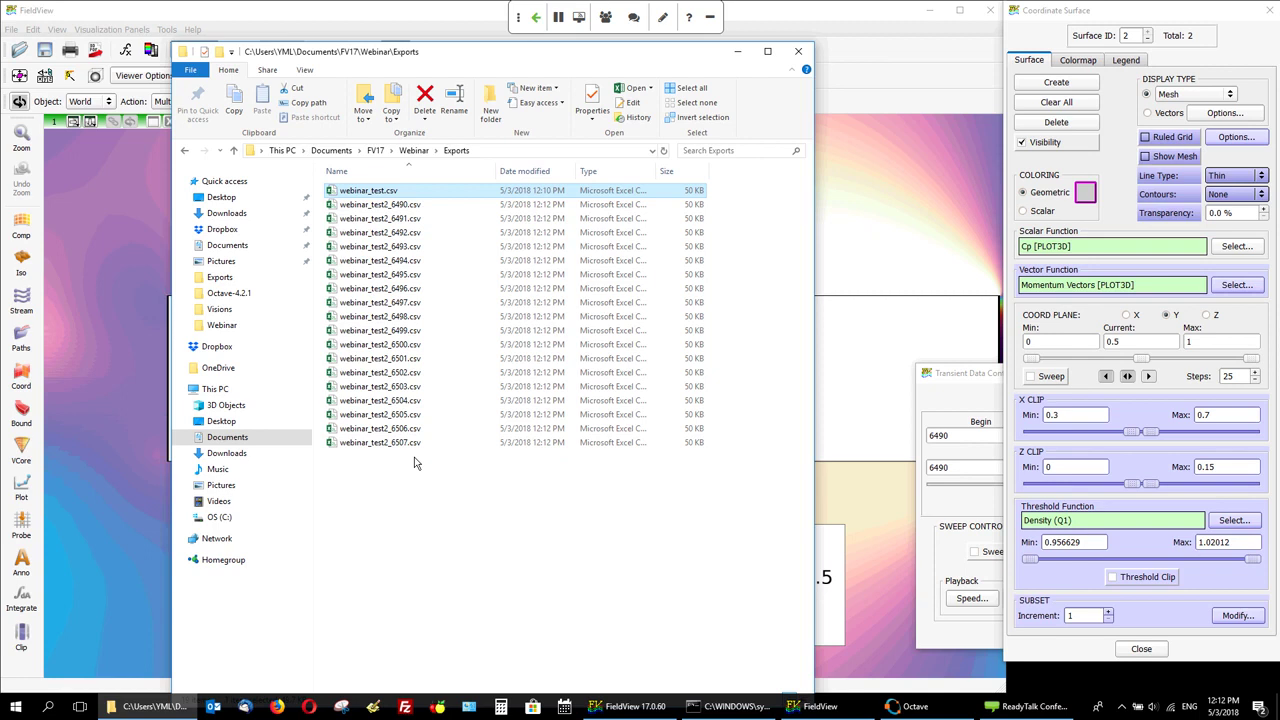
{"action": "left_click", "coordinate": [412, 151]}
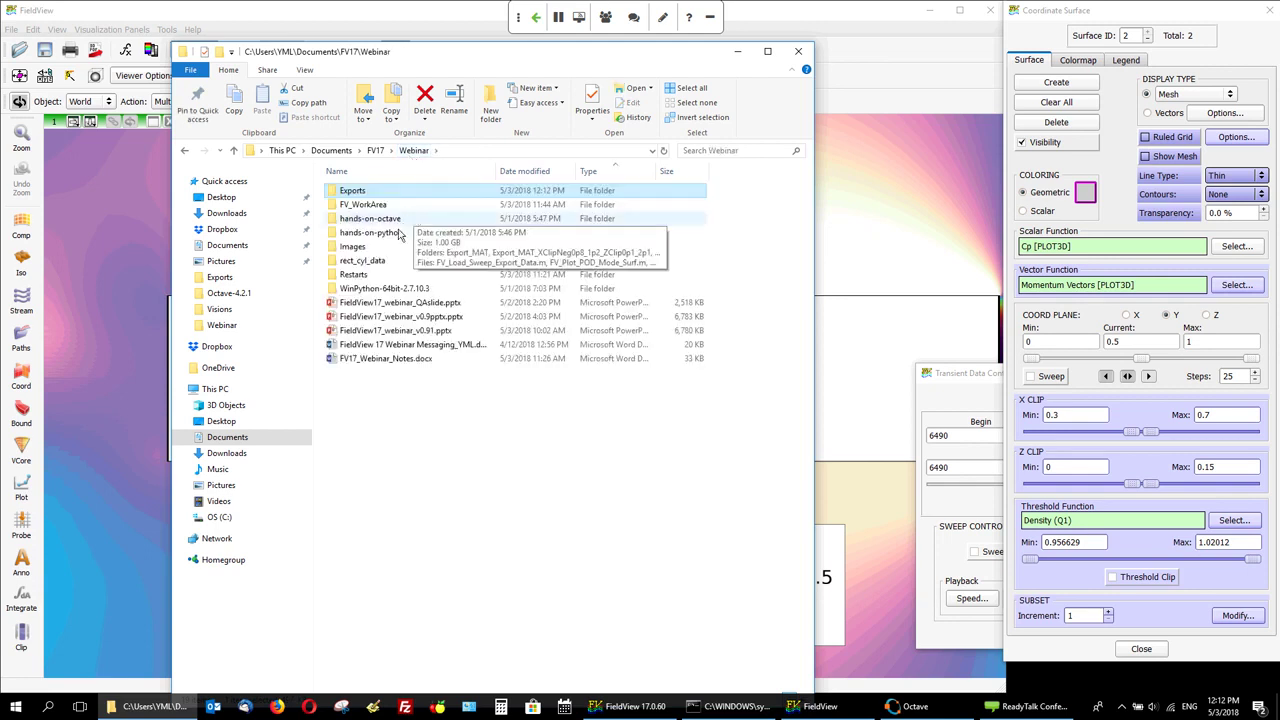
{"action": "double_click", "coordinate": [396, 233]}
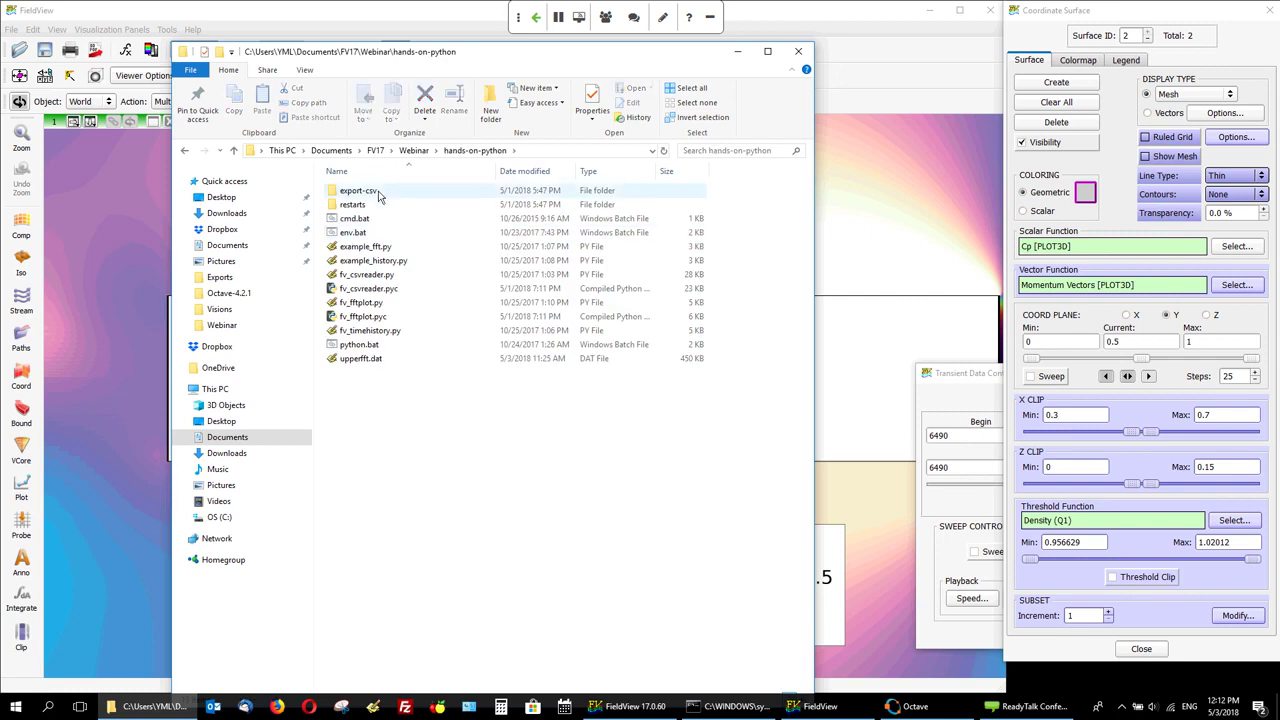
{"action": "double_click", "coordinate": [360, 190]}
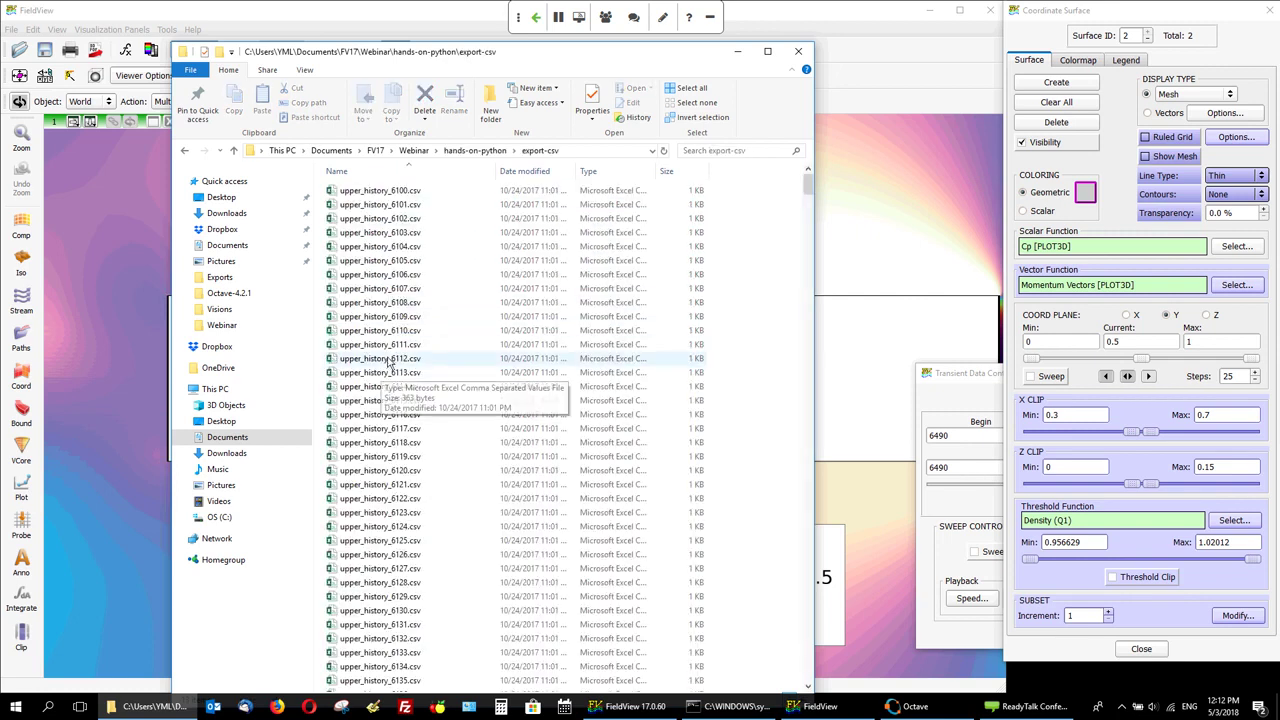
{"action": "scroll", "coordinate": [398, 370], "scroll_direction": "down", "scroll_amount": 20}
{"action": "scroll", "coordinate": [398, 370], "scroll_direction": "up", "scroll_amount": 20}
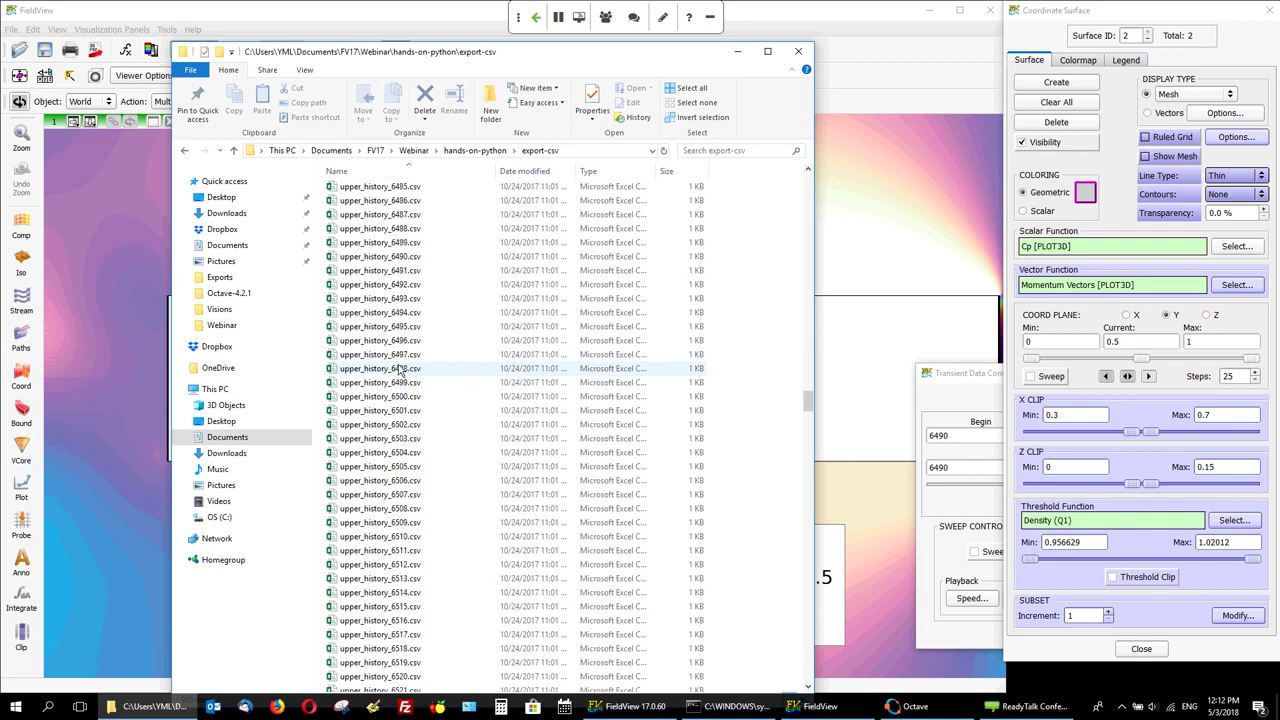
{"action": "left_click", "coordinate": [738, 55]}
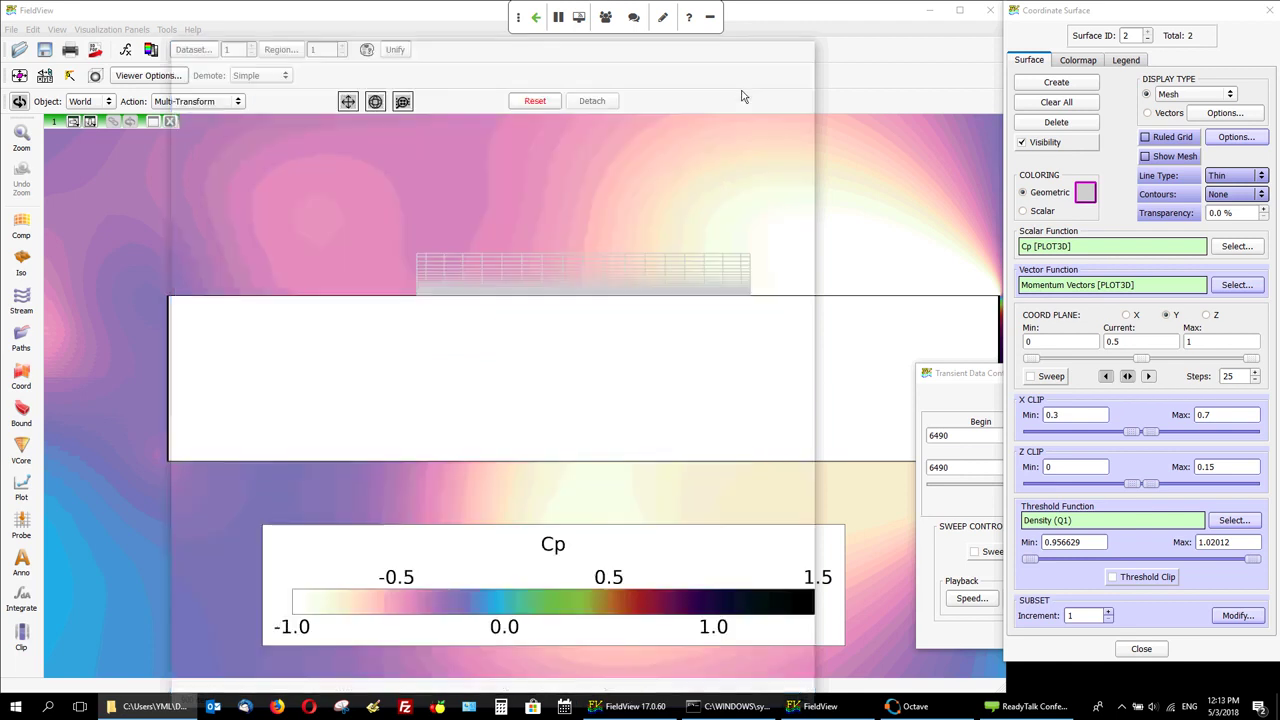
- Switch to the Windows command prompt and run the script example_fft.py with Python
{"action": "left_click", "coordinate": [736, 706]}
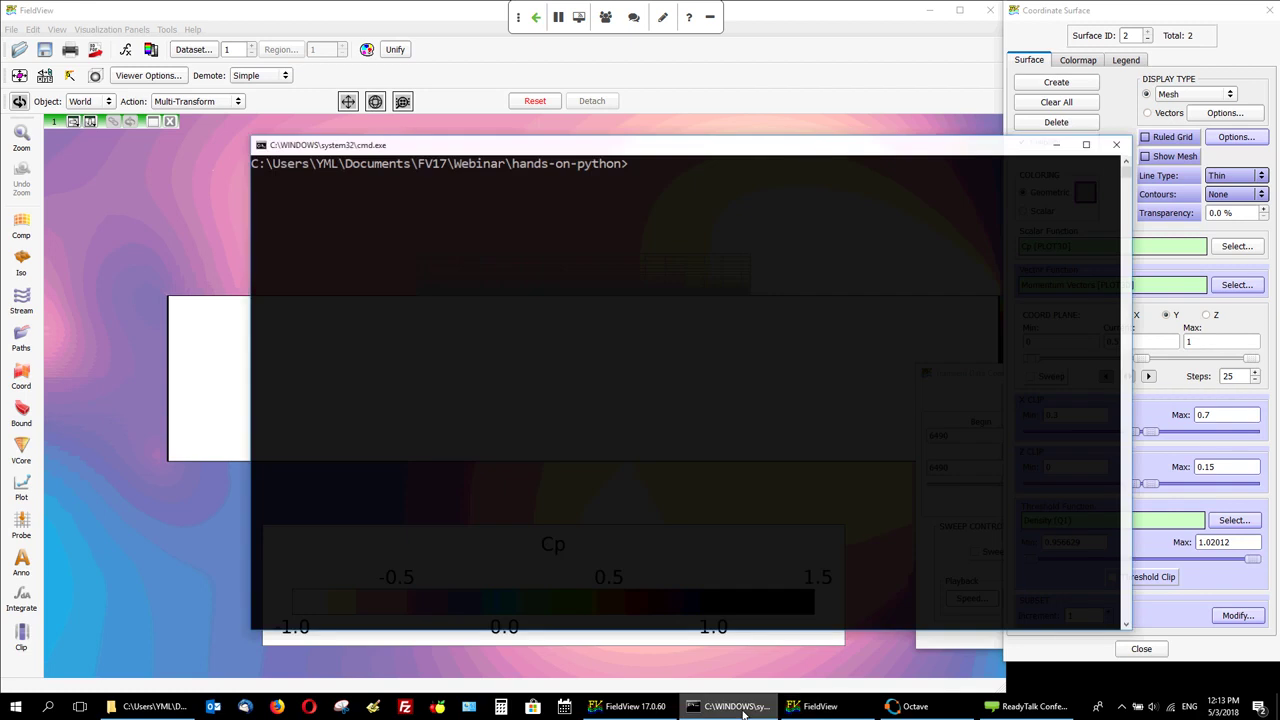
{"action": "type", "text": "pyth"}
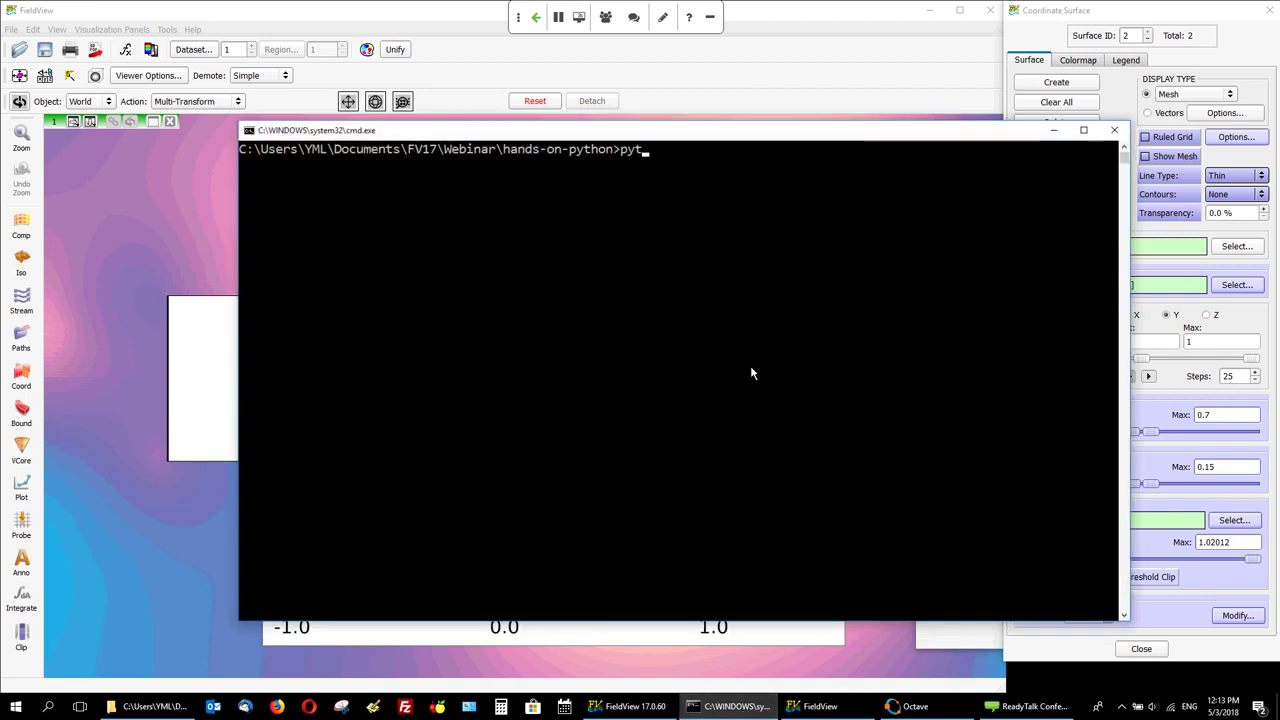
{"action": "type", "text": "on ex"}
{"action": "key", "text": "Tab"}
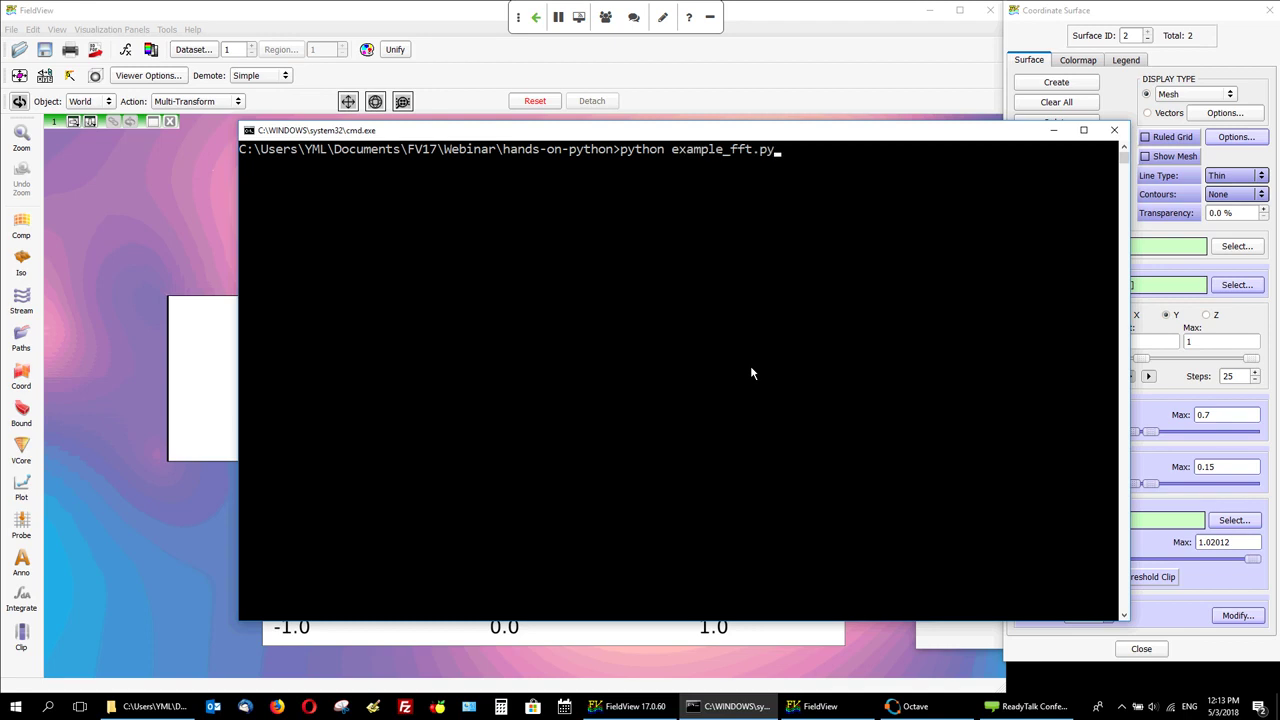
{"action": "key", "text": "Return"}
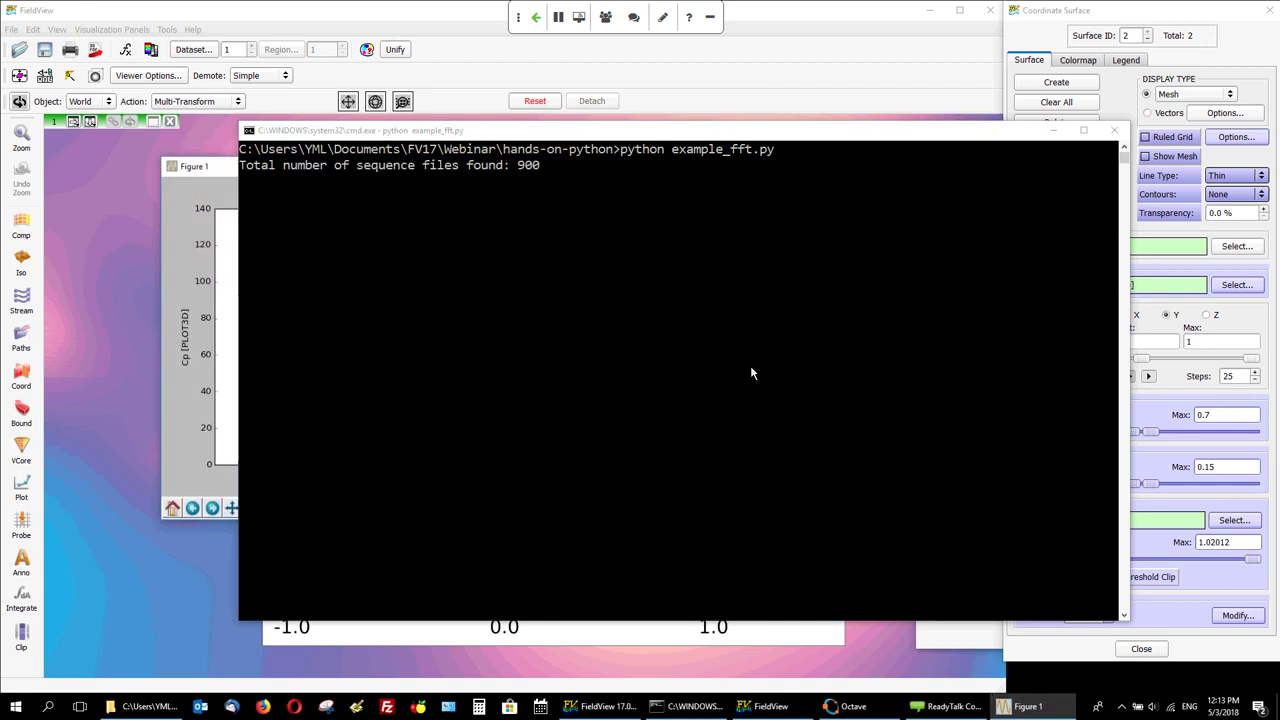
- Enlarge the Cp frequency plot to examine its peaks, and close the figure and the command prompt
{"action": "left_click", "coordinate": [536, 168]}
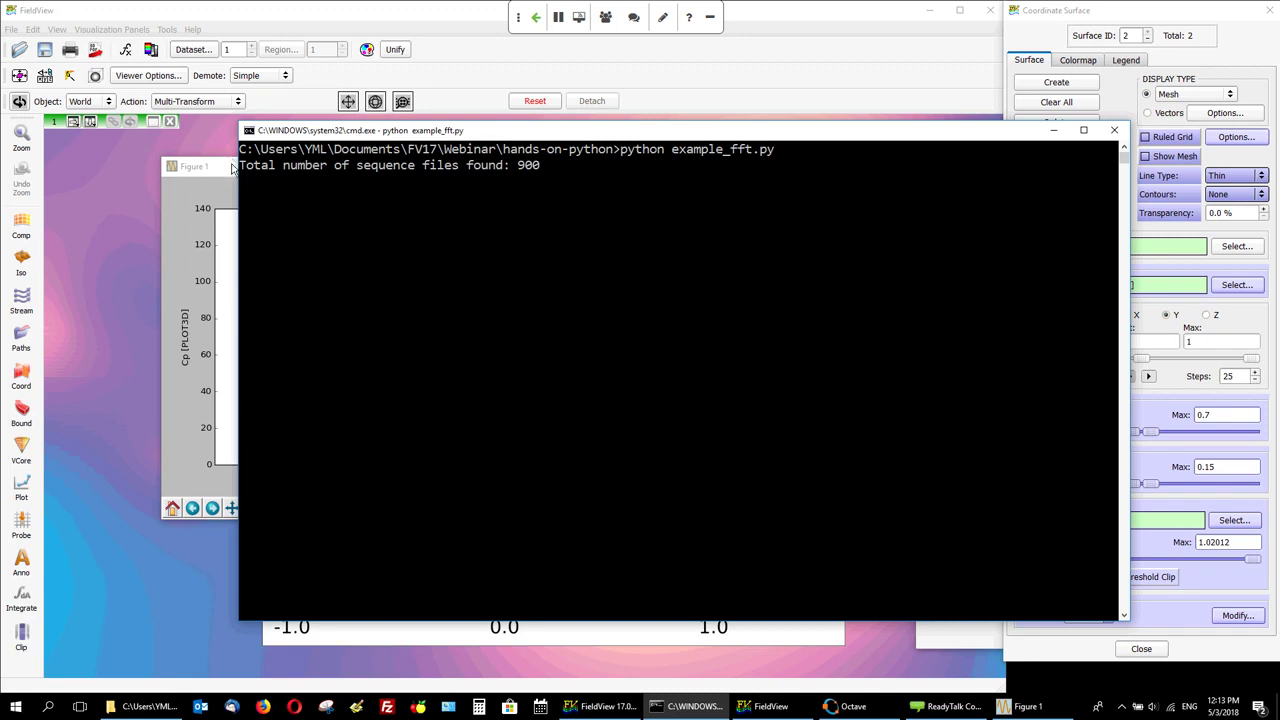
{"action": "left_click", "coordinate": [314, 168]}
{"action": "left_click_drag", "start_coordinate": [314, 166], "coordinate": [311, 82]}
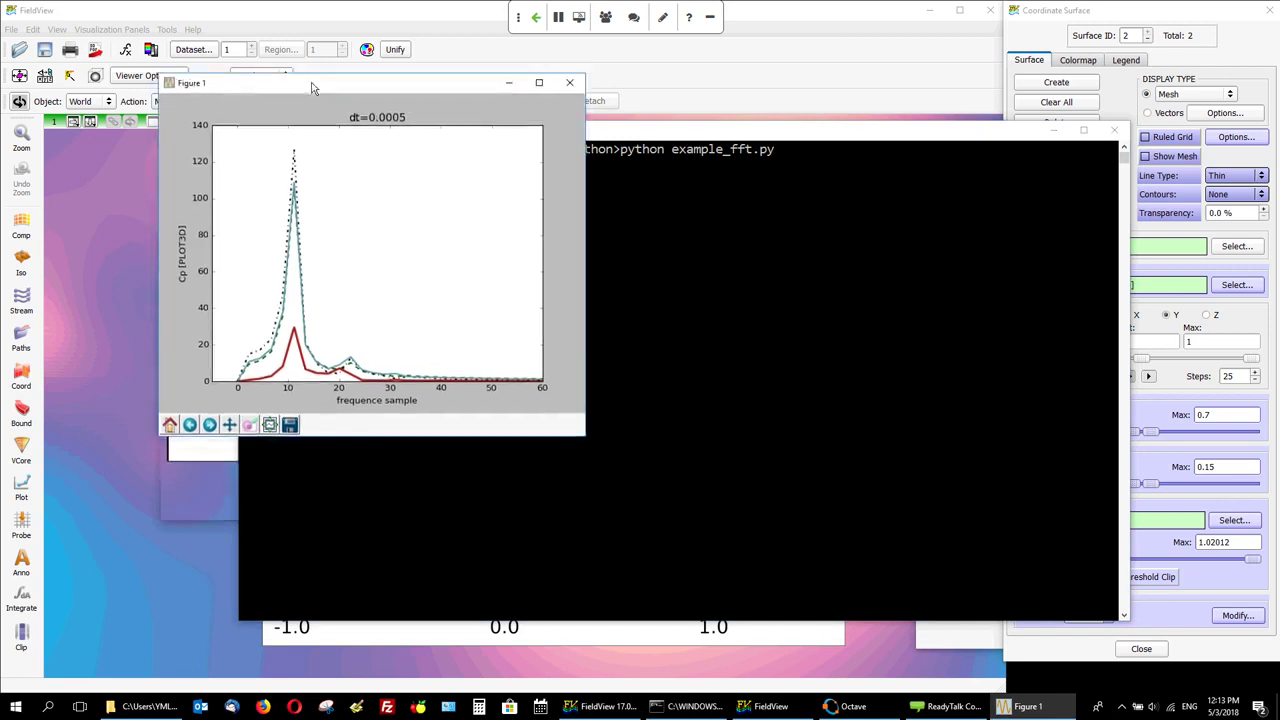
{"action": "left_click_drag", "start_coordinate": [586, 438], "coordinate": [871, 577]}
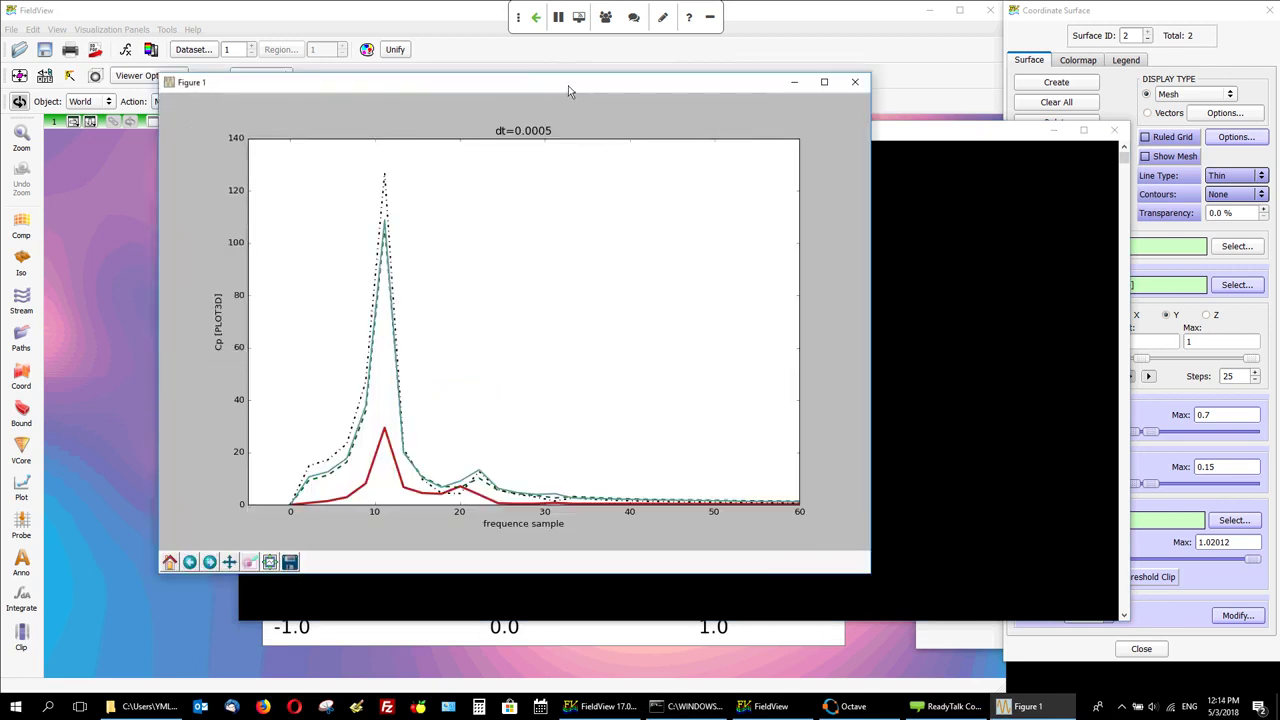
{"action": "left_click_drag", "start_coordinate": [572, 84], "coordinate": [646, 98]}
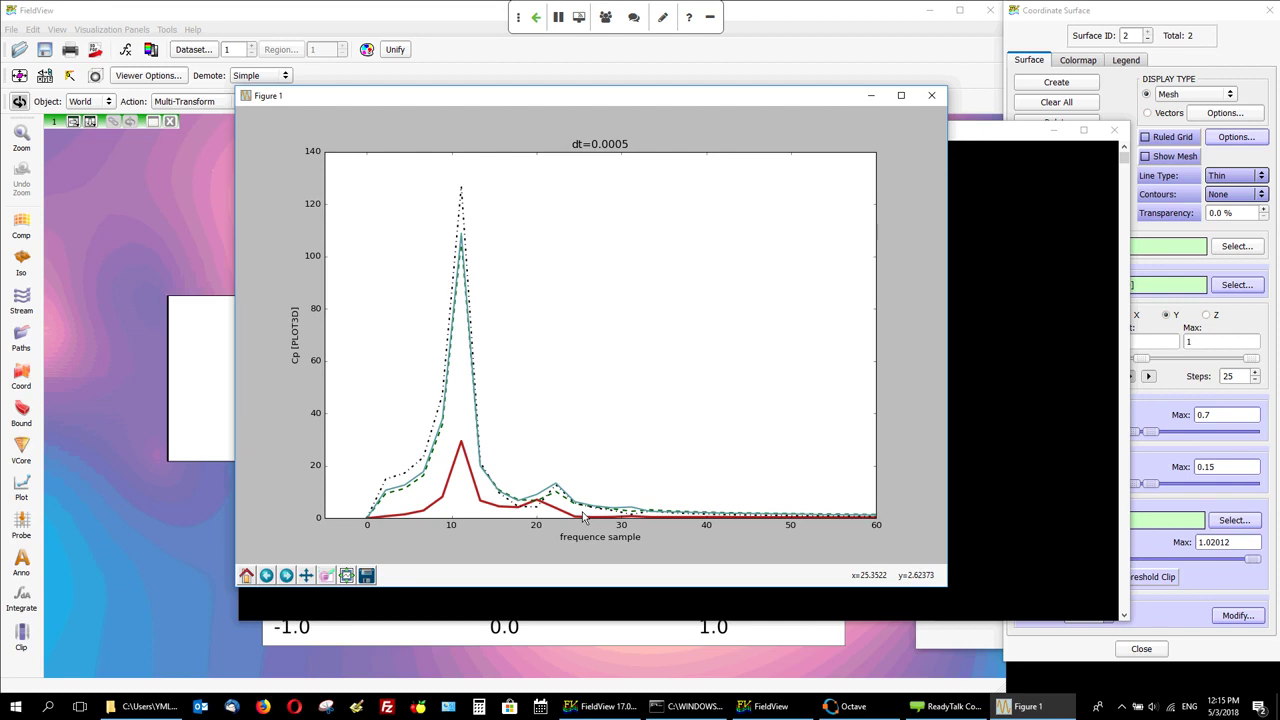
{"action": "left_click", "coordinate": [934, 100]}
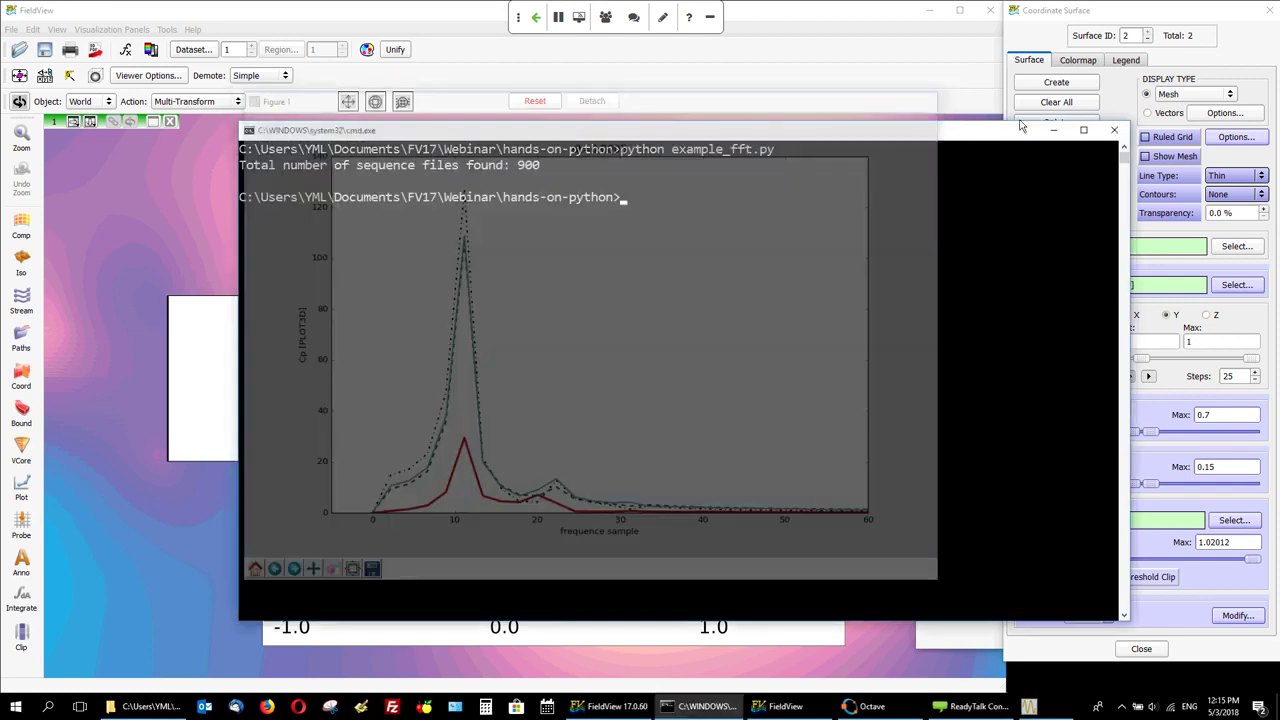
{"action": "left_click", "coordinate": [1113, 135]}
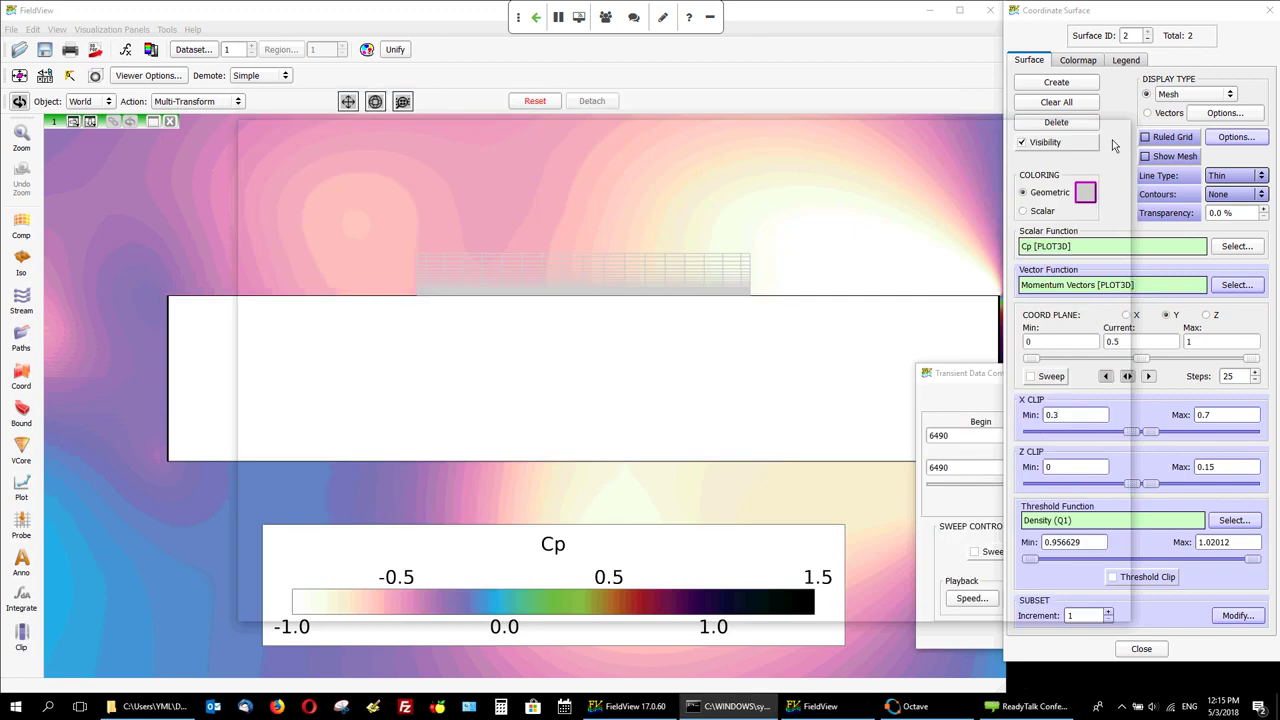
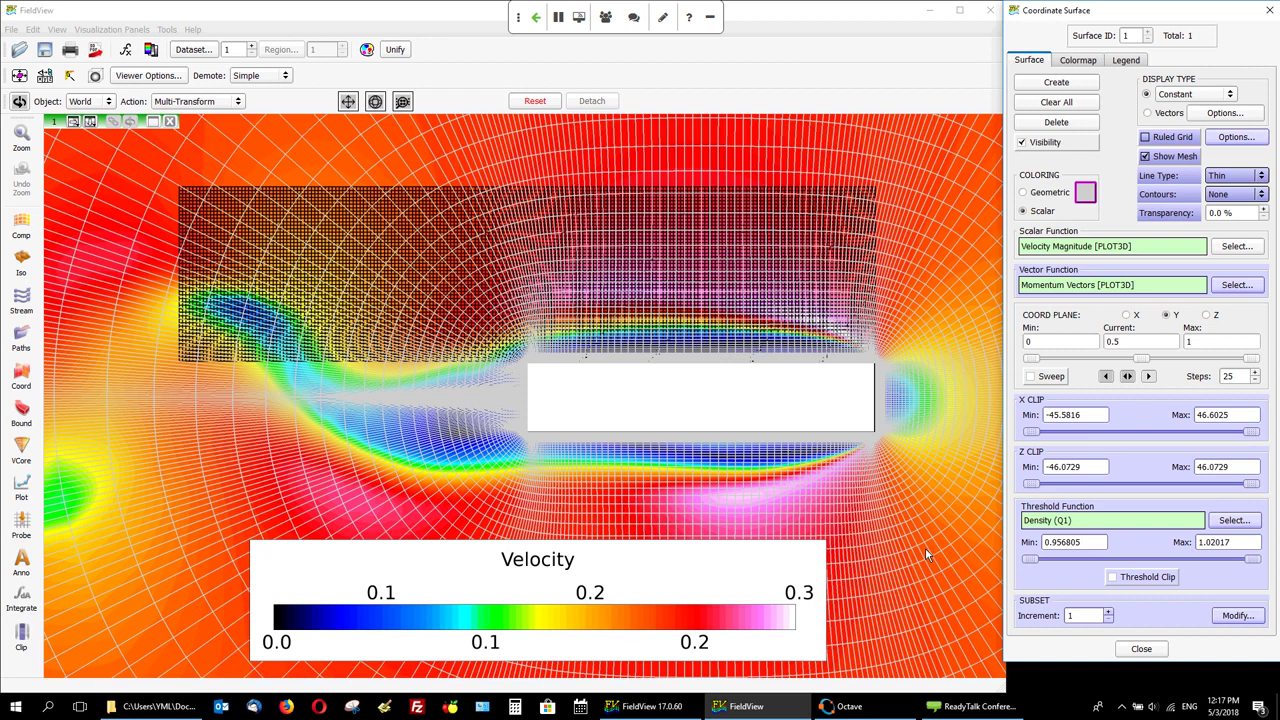
- Hide the mesh on the velocity coordinate surface and start a point query with PtQueryInput.mat as the input file
{"action": "left_click", "coordinate": [1146, 157]}
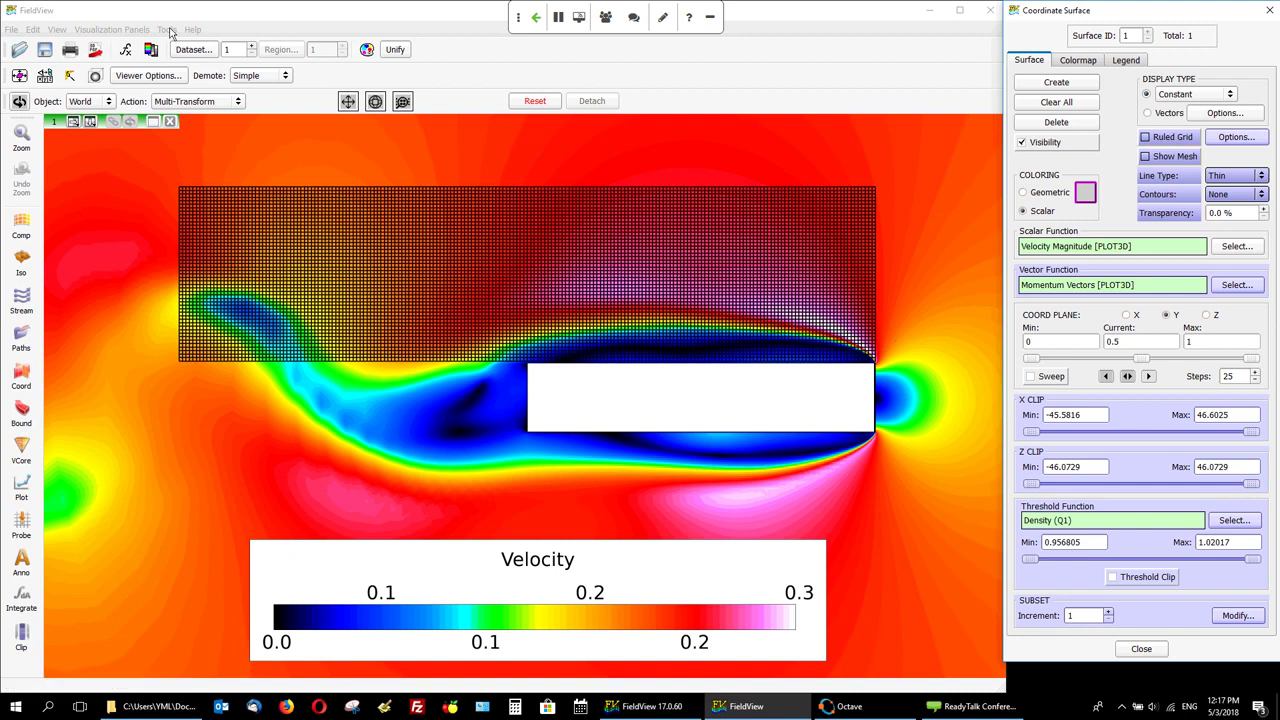
{"action": "left_click", "coordinate": [168, 30]}
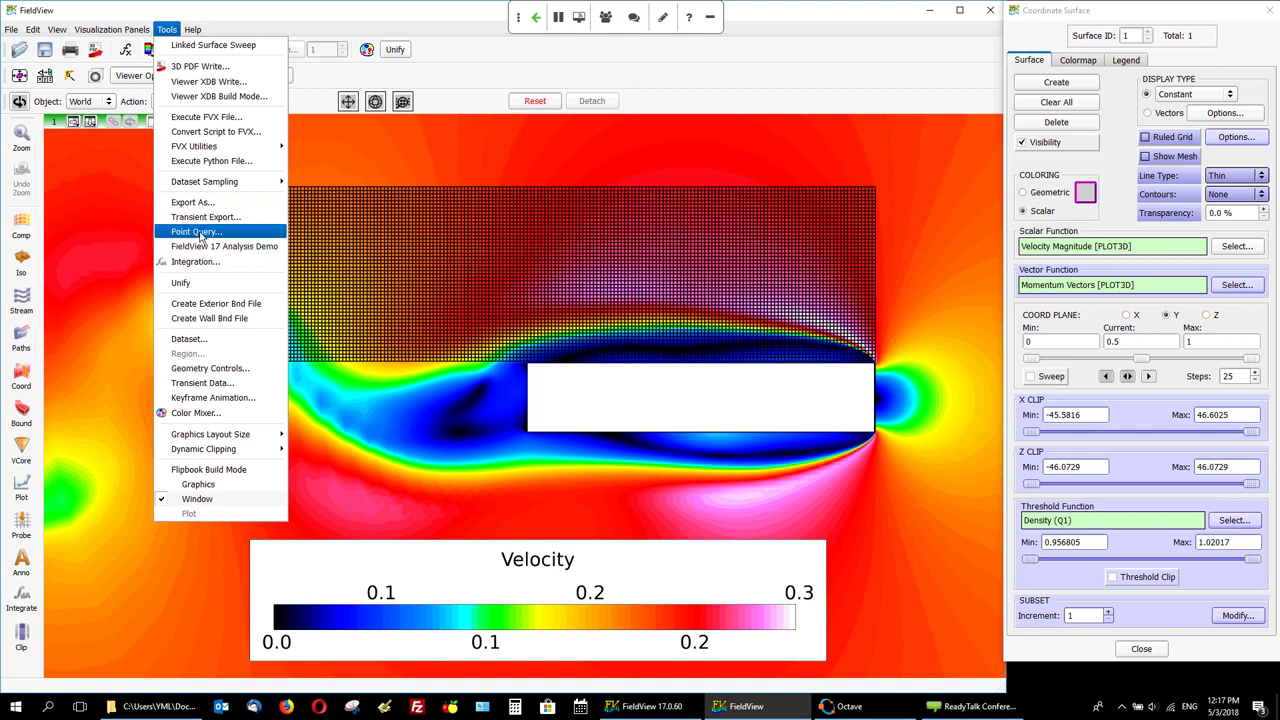
{"action": "left_click", "coordinate": [200, 232]}
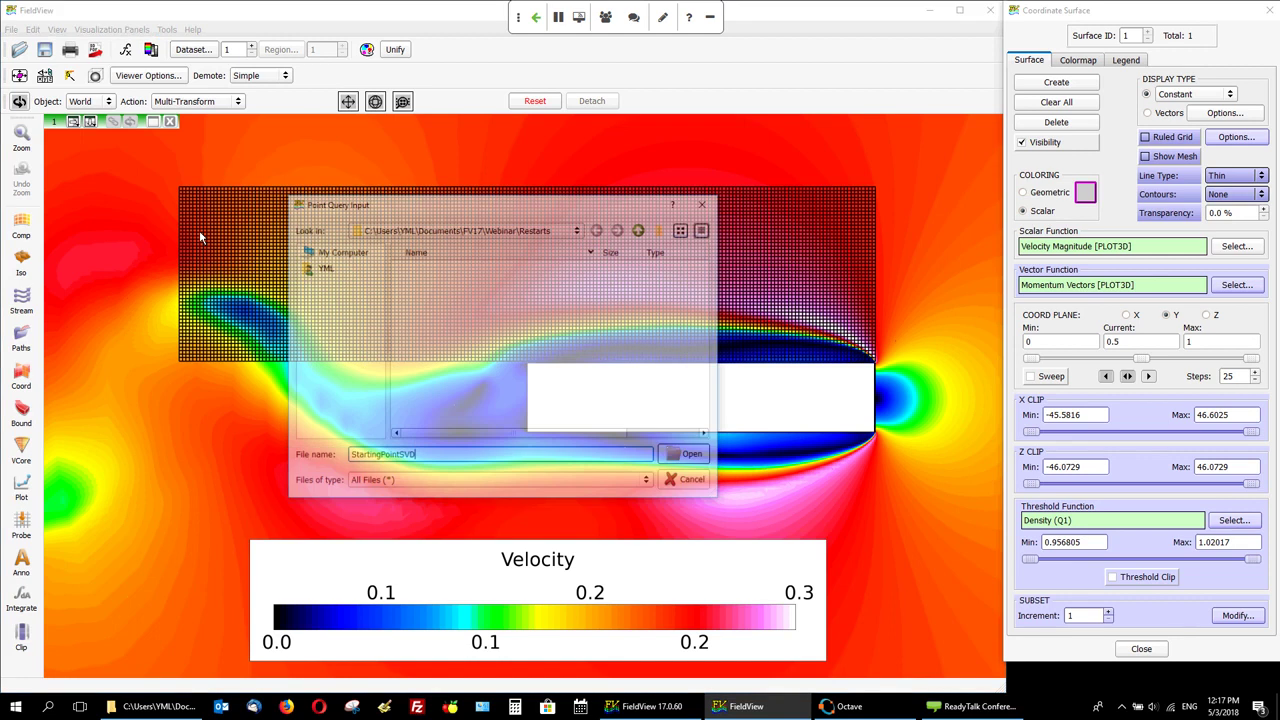
{"action": "left_click", "coordinate": [641, 229]}
{"action": "double_click", "coordinate": [450, 265]}
{"action": "double_click", "coordinate": [447, 286]}
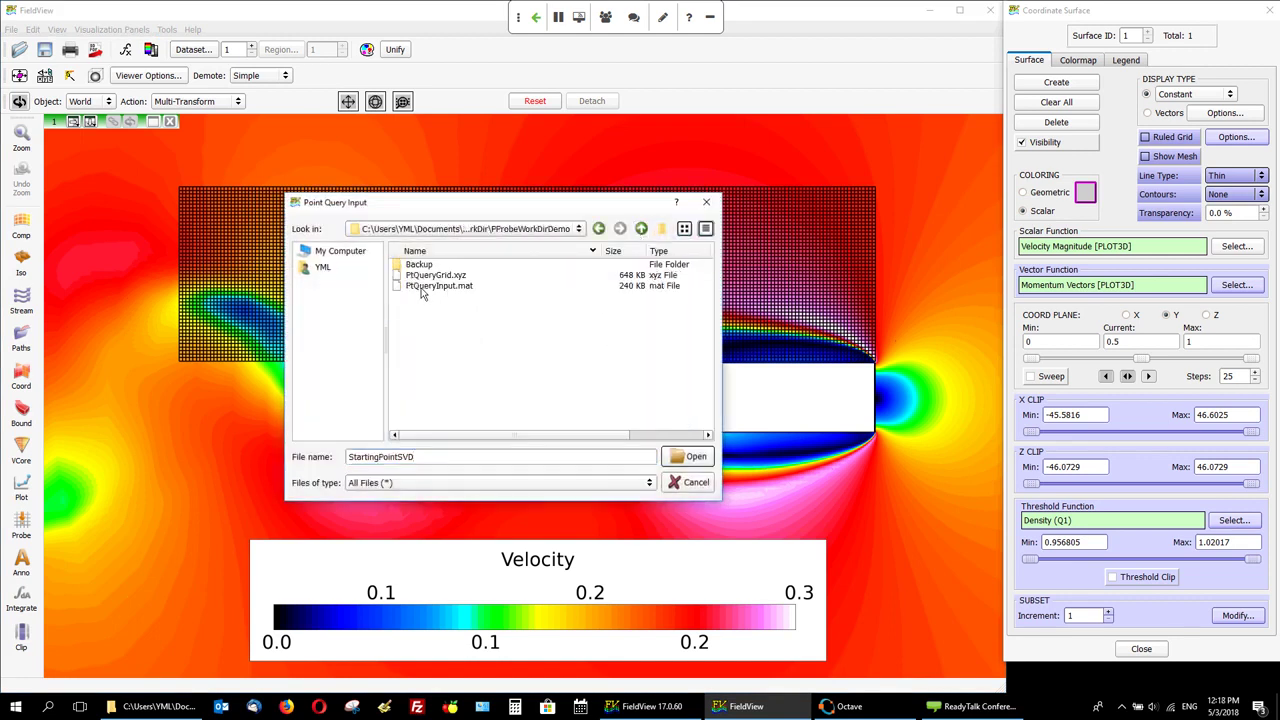
{"action": "left_click", "coordinate": [426, 288]}
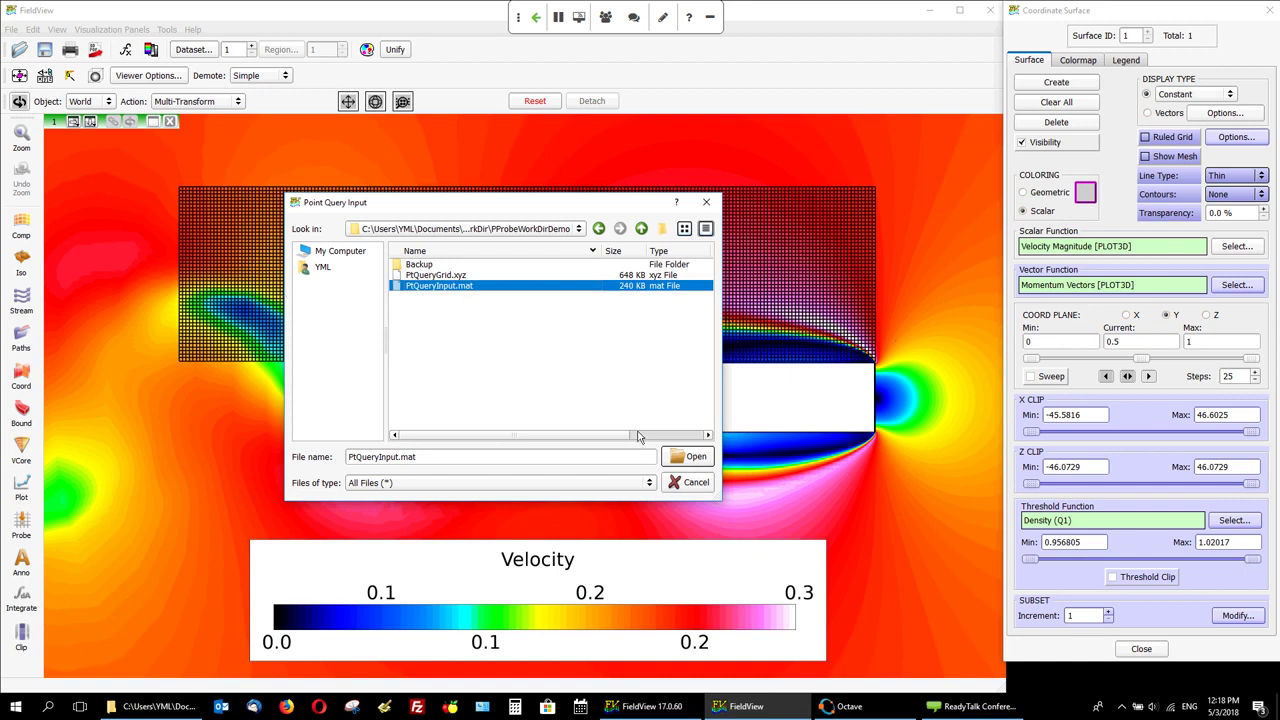
{"action": "left_click", "coordinate": [685, 459]}
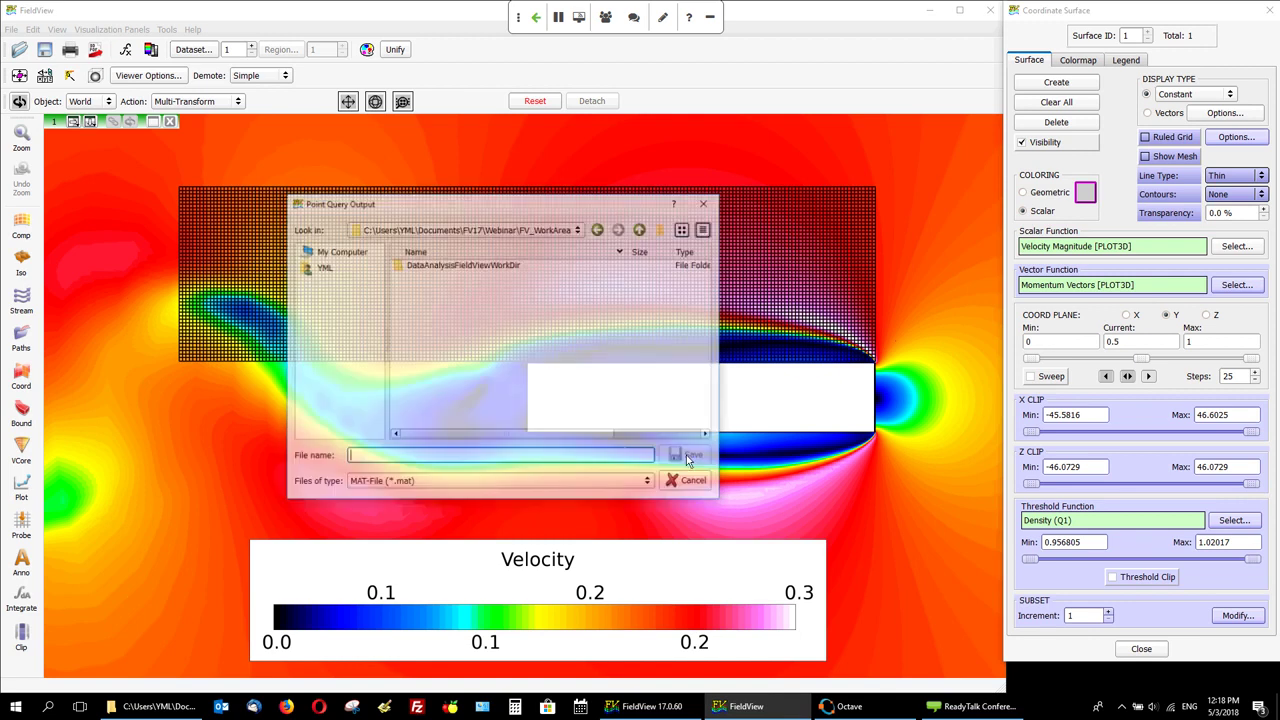
- Save the point query output as a MAT-File named Webinar_Test in the Webinar folder's FV_WorkArea
{"action": "left_click", "coordinate": [641, 229]}
{"action": "left_click", "coordinate": [641, 229]}
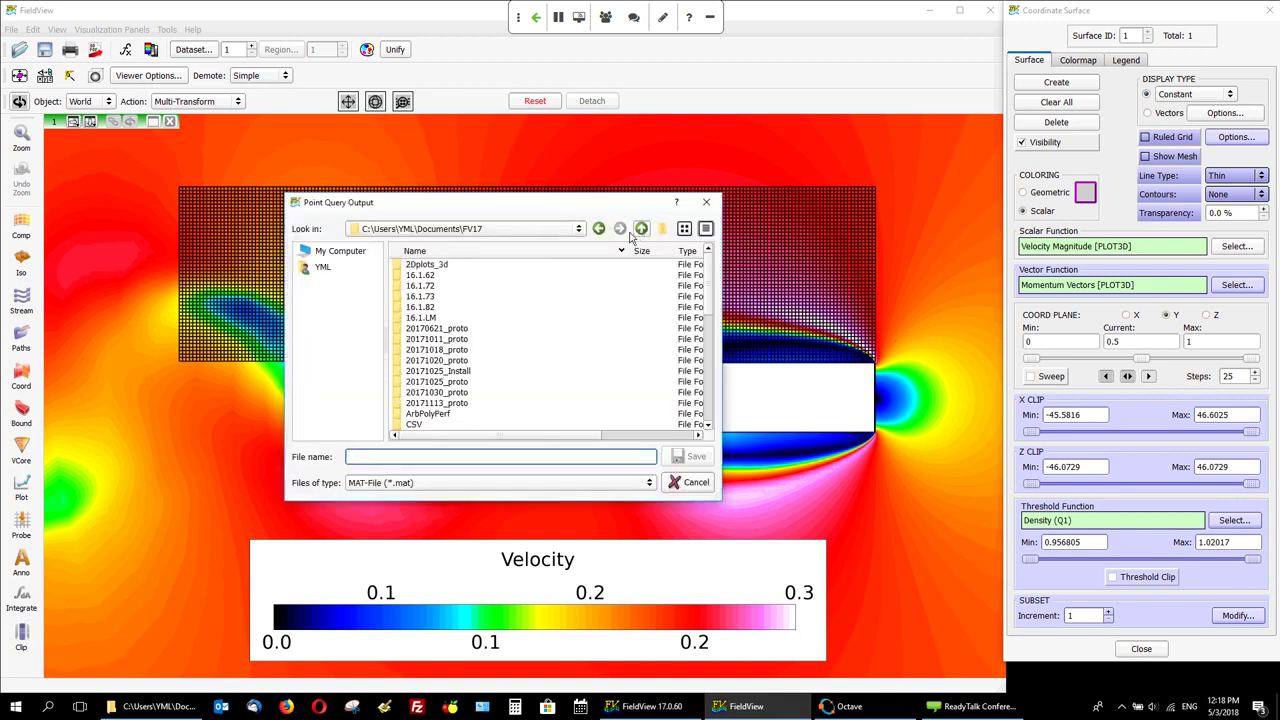
{"action": "scroll", "coordinate": [483, 384], "scroll_direction": "down", "scroll_amount": 8}
{"action": "scroll", "coordinate": [481, 387], "scroll_direction": "up", "scroll_amount": 8}
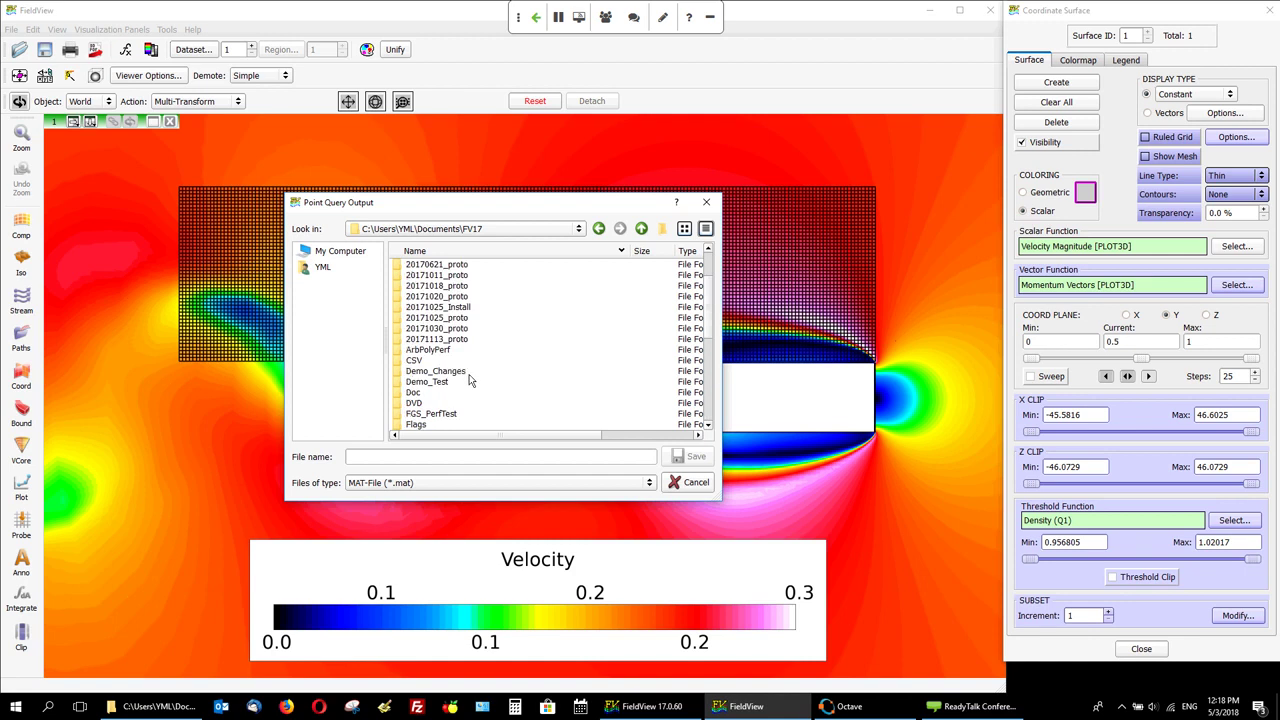
{"action": "scroll", "coordinate": [470, 380], "scroll_direction": "down", "scroll_amount": 8}
{"action": "double_click", "coordinate": [432, 408]}
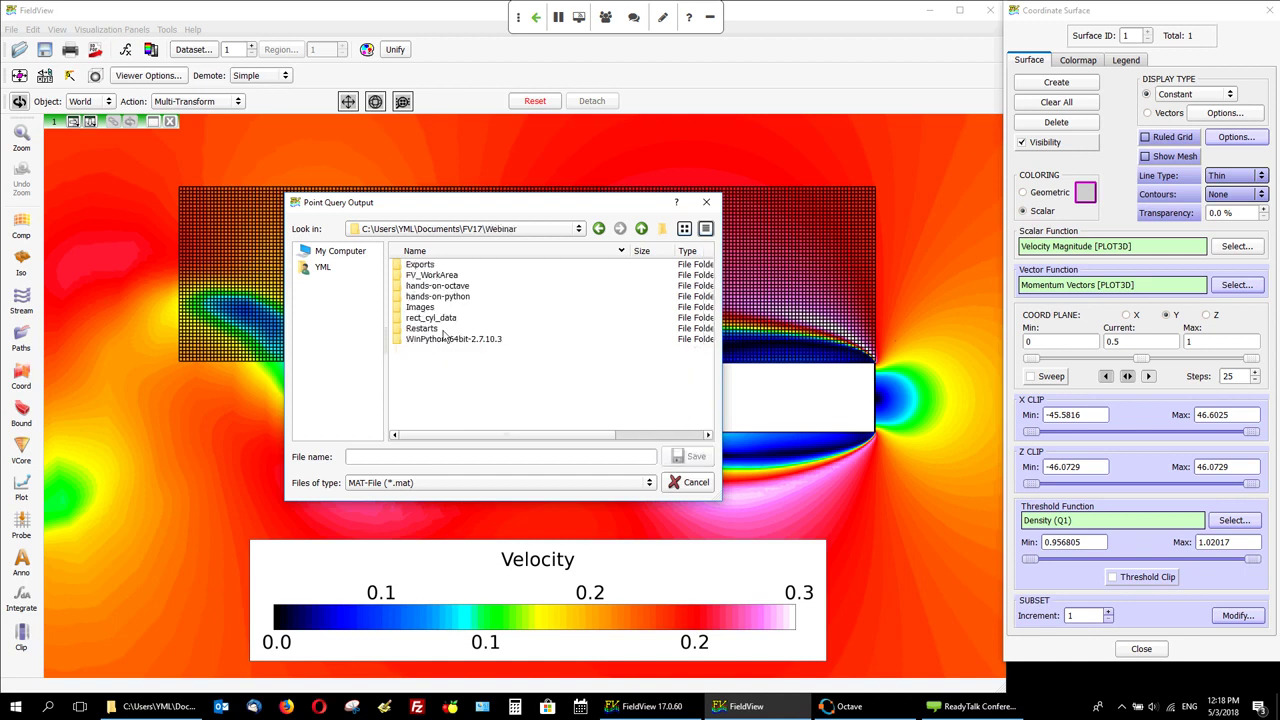
{"action": "double_click", "coordinate": [438, 275]}
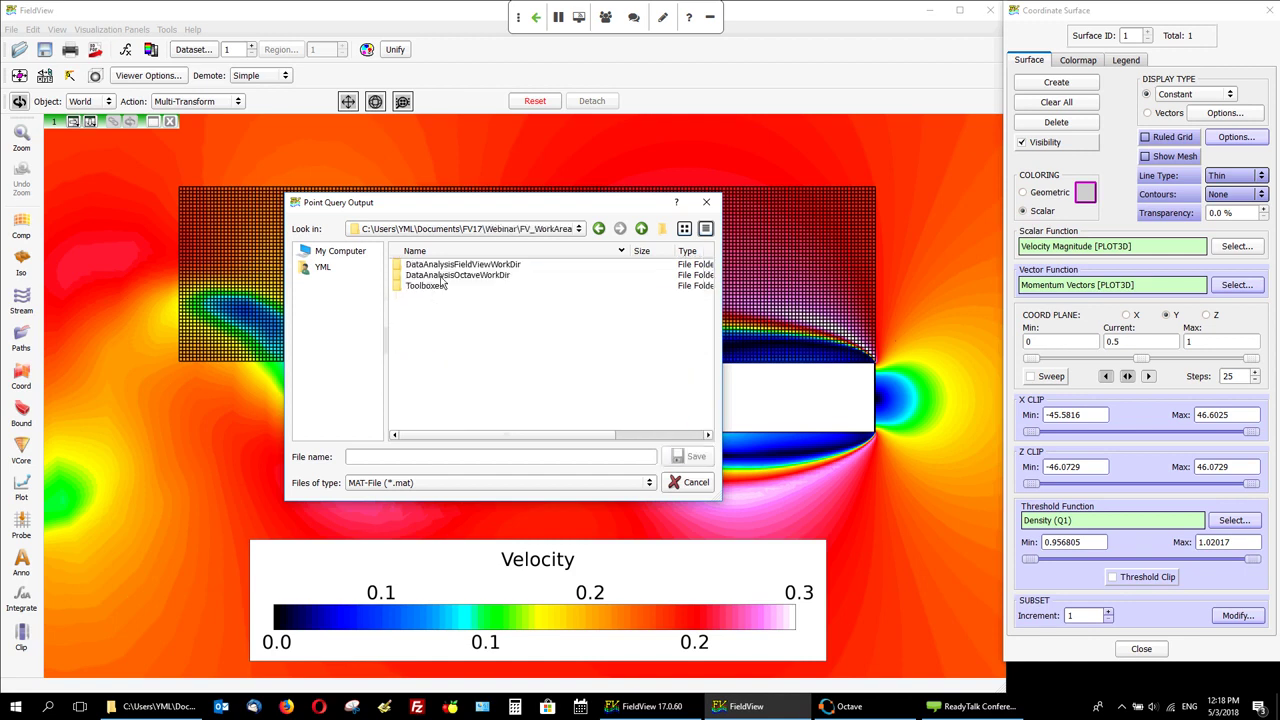
{"action": "left_click", "coordinate": [442, 455]}
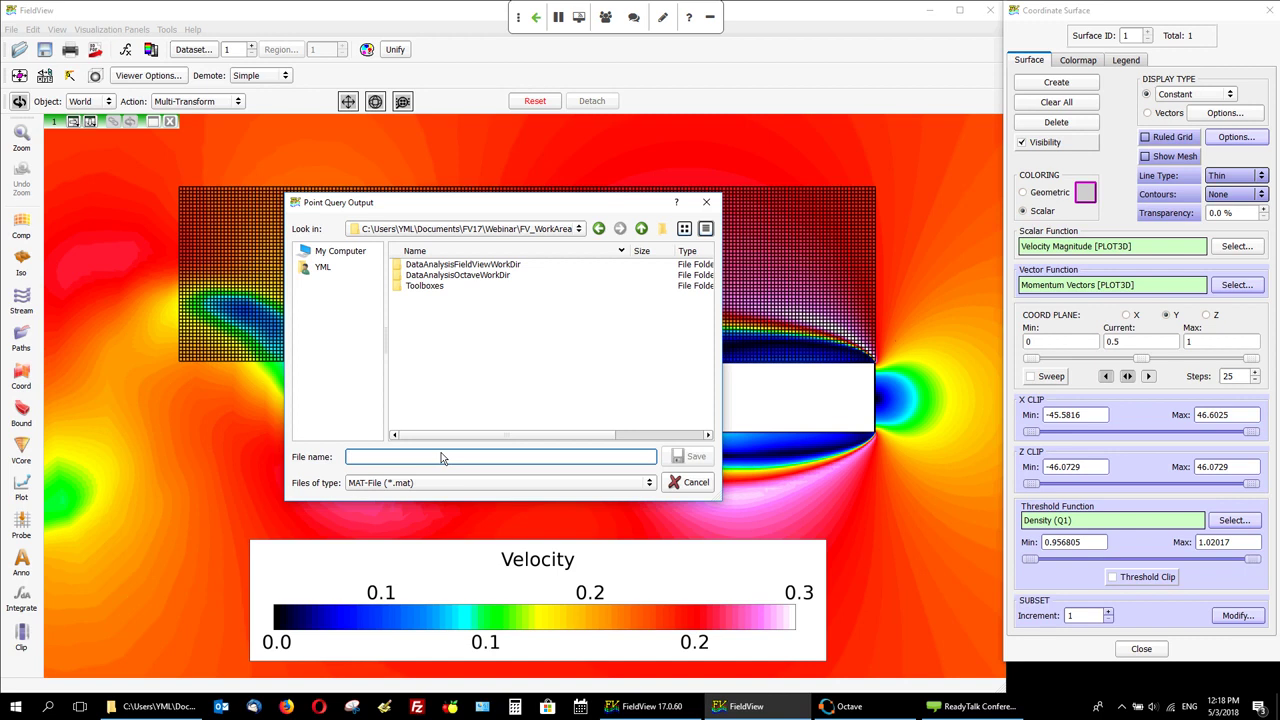
{"action": "type", "text": "Webinar"}
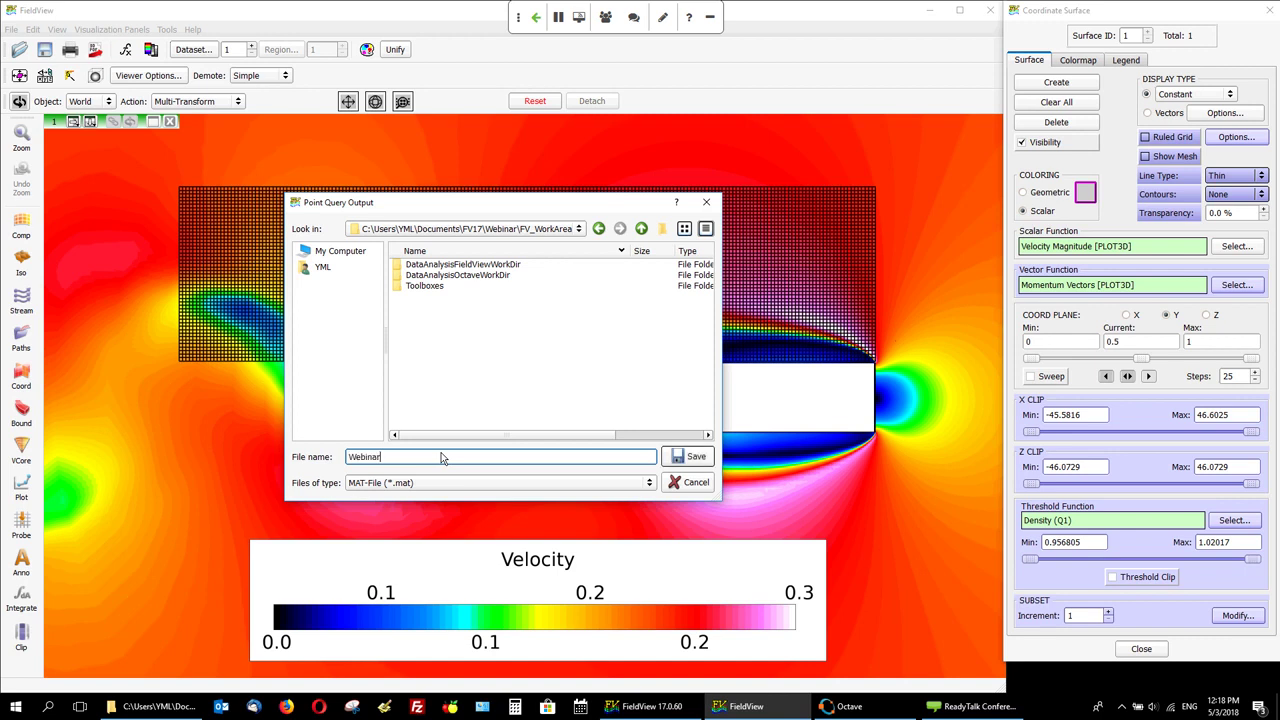
{"action": "type", "text": "_Test"}
{"action": "left_click", "coordinate": [688, 456]}
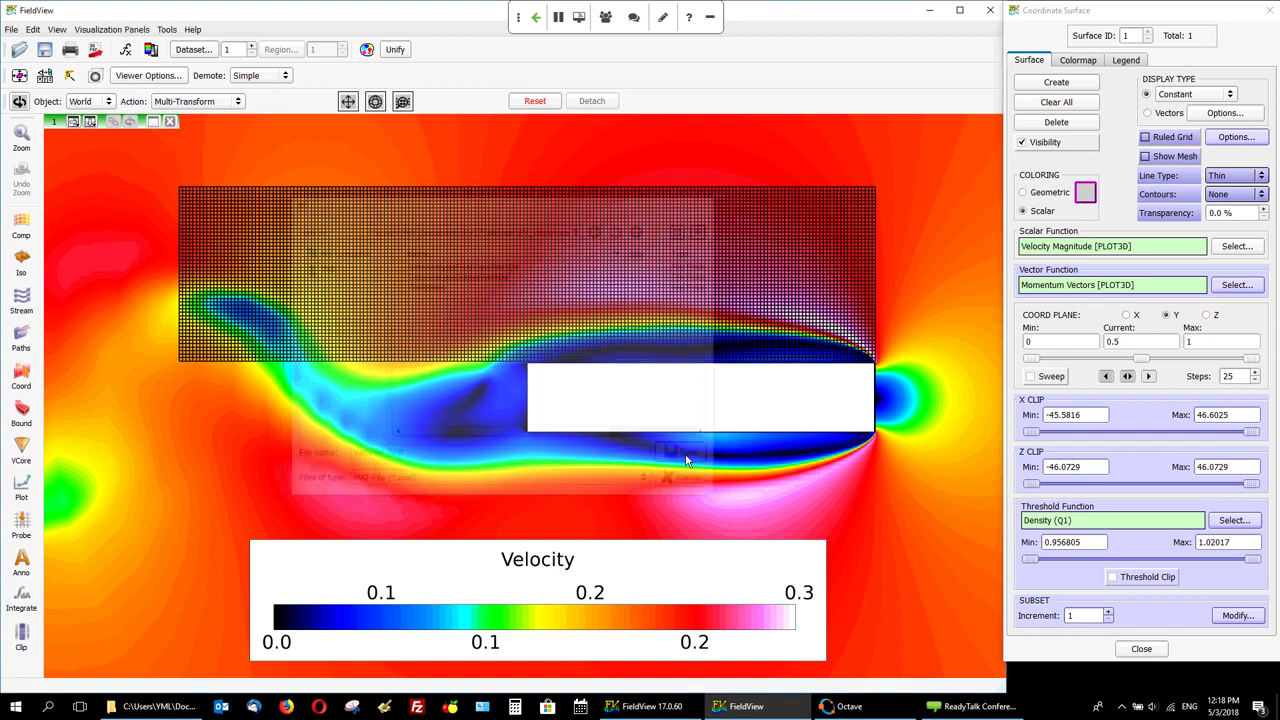
- Locate the Webinar_Test.mat output in the FV_WorkArea folder in File Explorer
{"action": "left_click", "coordinate": [152, 706]}
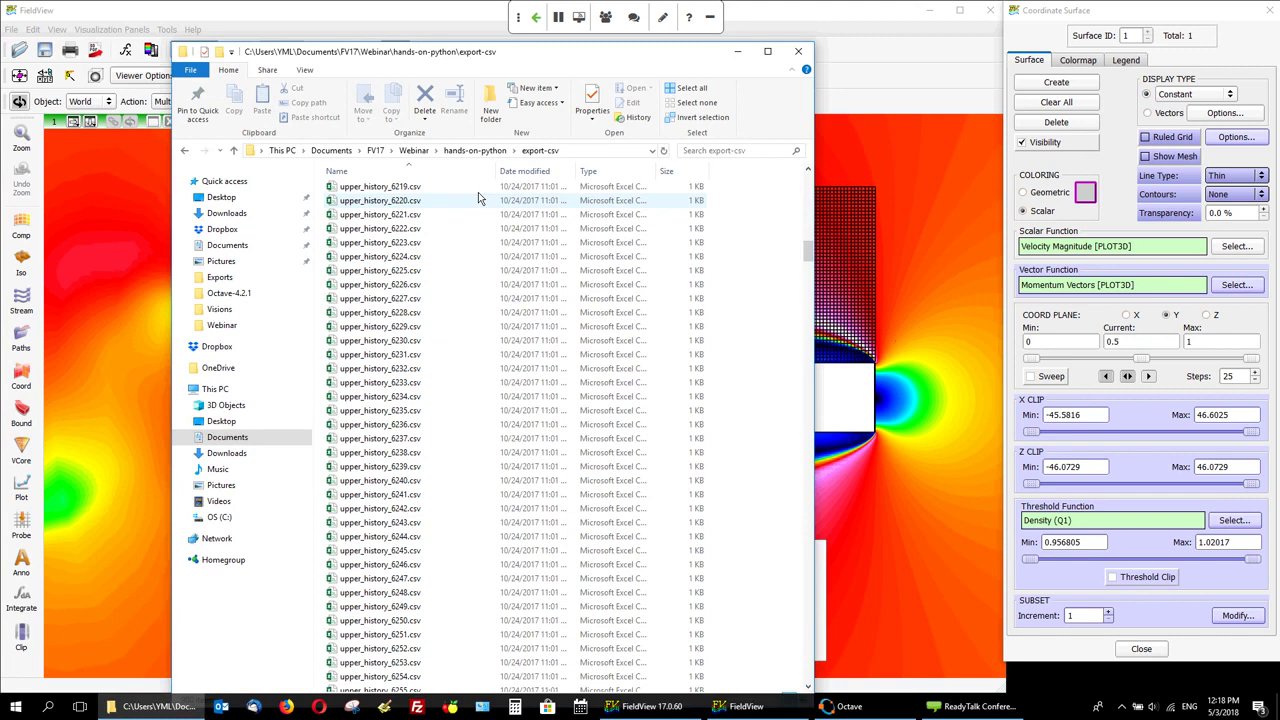
{"action": "left_click", "coordinate": [415, 151]}
{"action": "double_click", "coordinate": [372, 205]}
{"action": "left_click", "coordinate": [385, 246]}
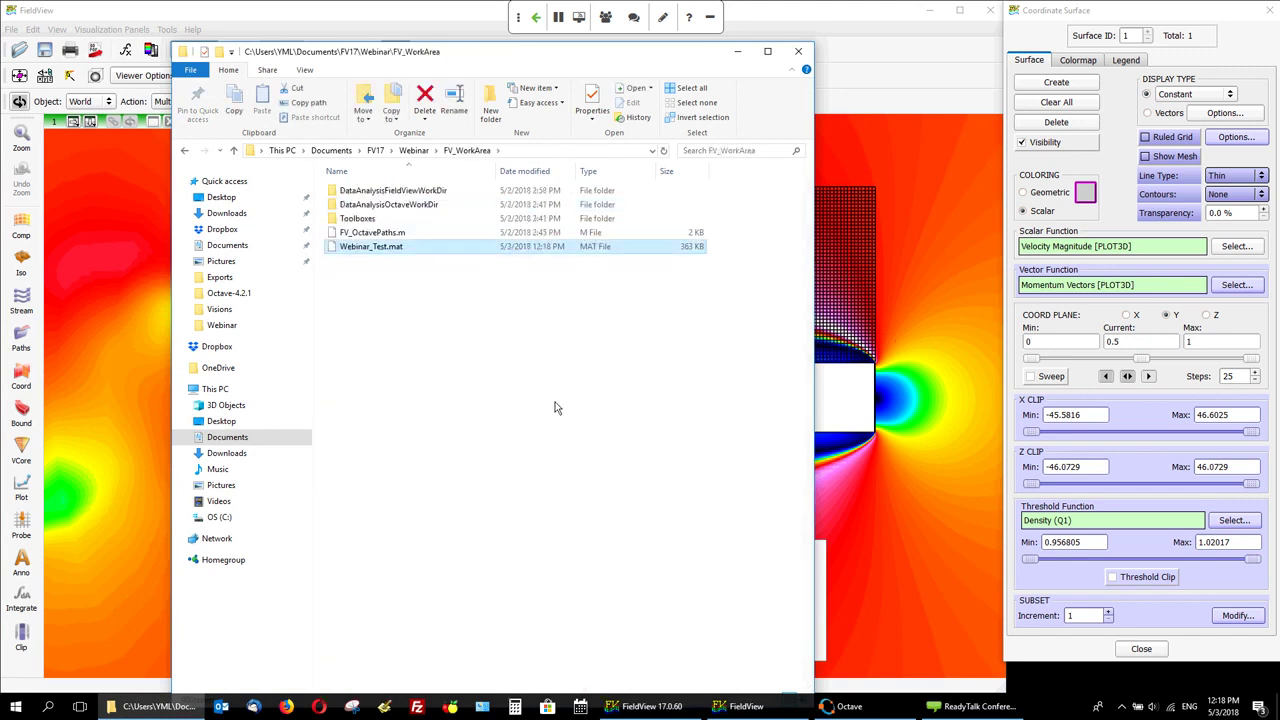
- Switch to Octave and load Webinar_Test.mat into the workspace
{"action": "left_click", "coordinate": [860, 707]}
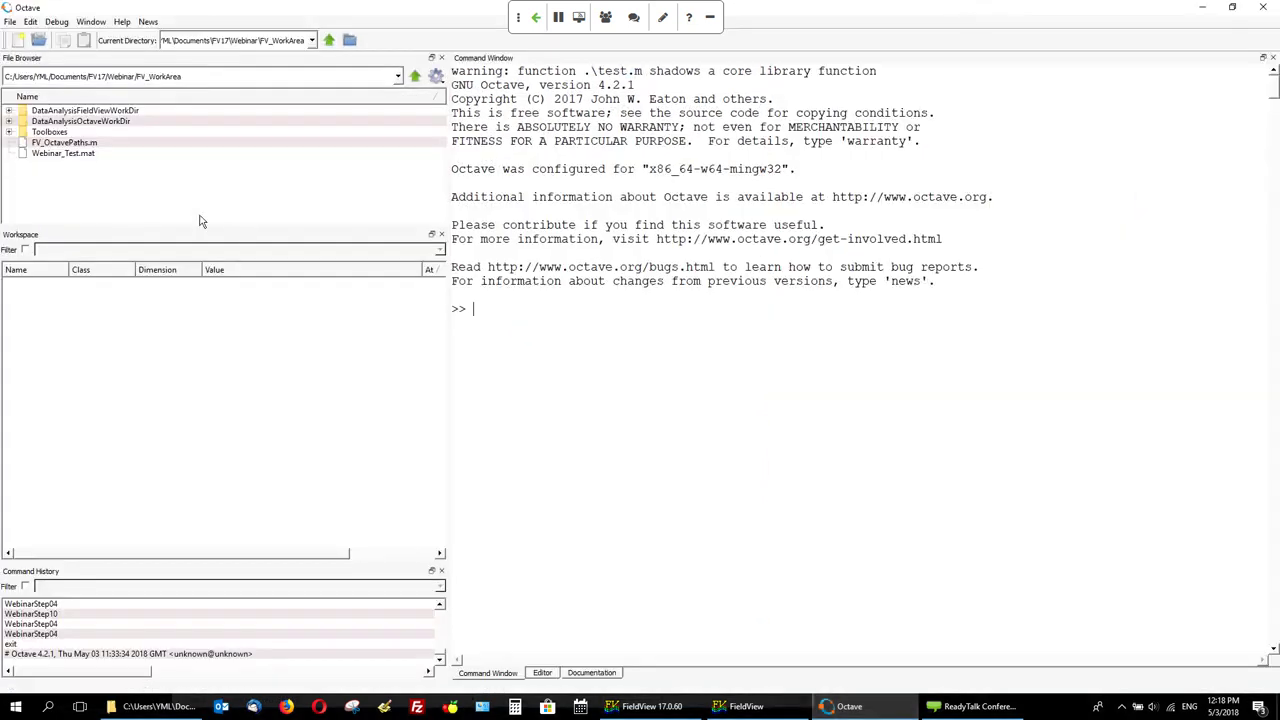
{"action": "double_click", "coordinate": [87, 156]}
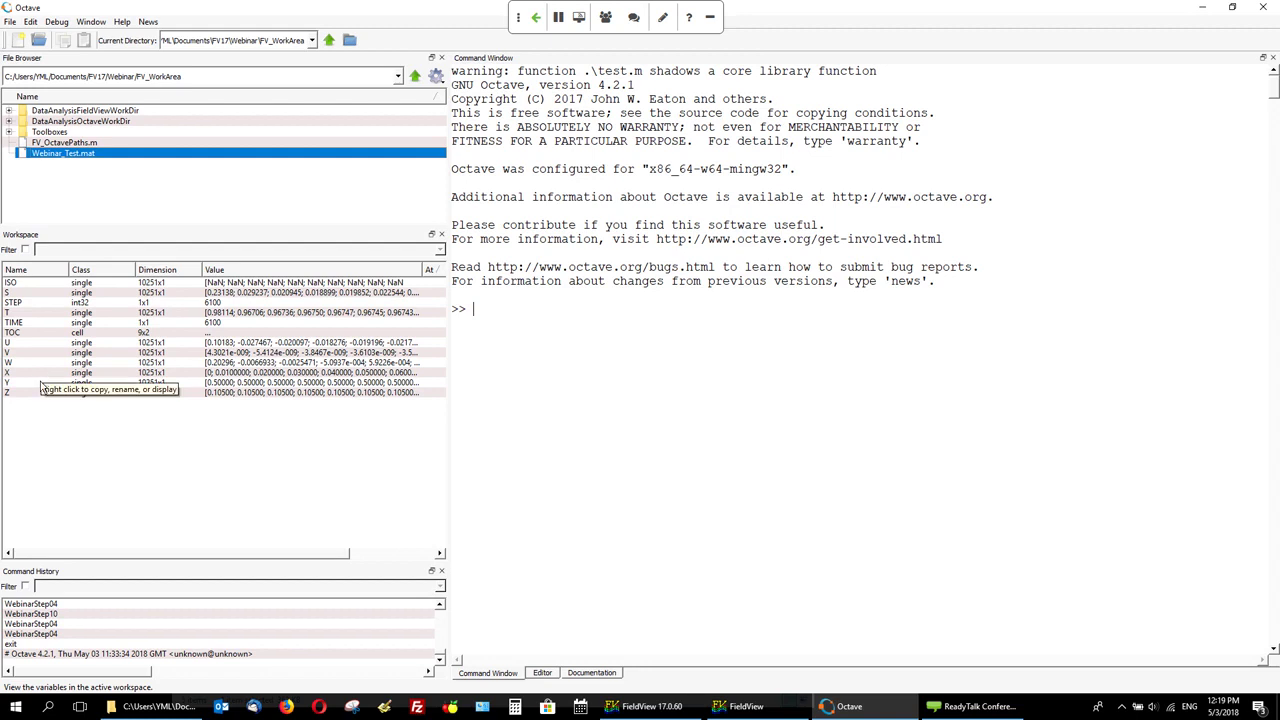
{"action": "left_click", "coordinate": [490, 348]}
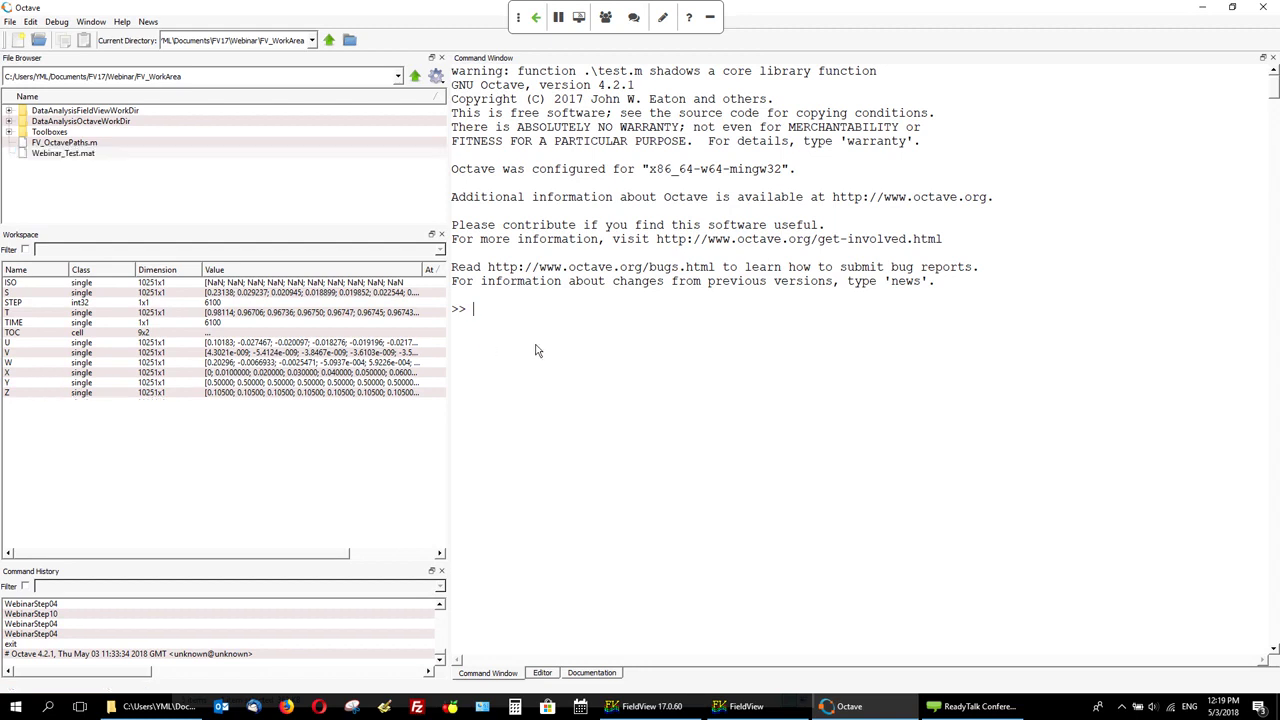
- Print the first ten values of X and of S from the loaded point query data
{"action": "type", "text": "X(1:10)"}
{"action": "key", "text": "Return"}
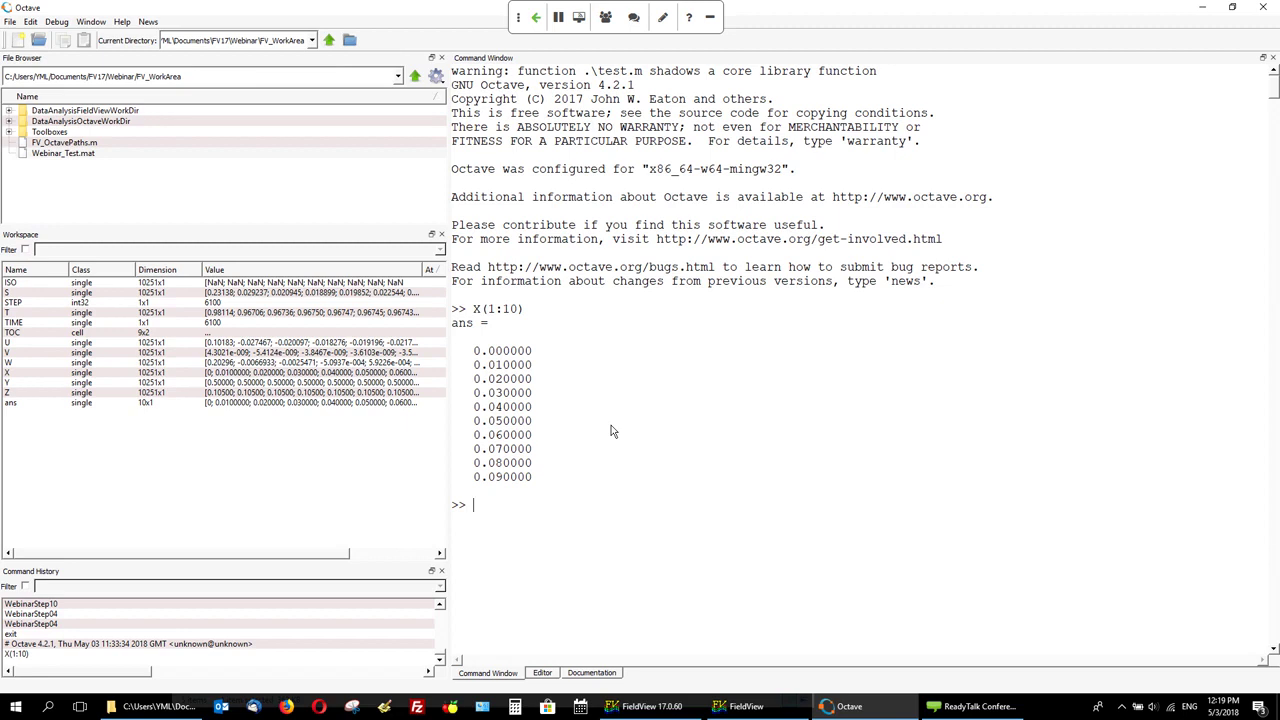
{"action": "key", "text": "Up"}
{"action": "key", "text": "Left"}
{"action": "key", "text": "Left"}
{"action": "key", "text": "BackSpace"}
{"action": "type", "text": "S"}
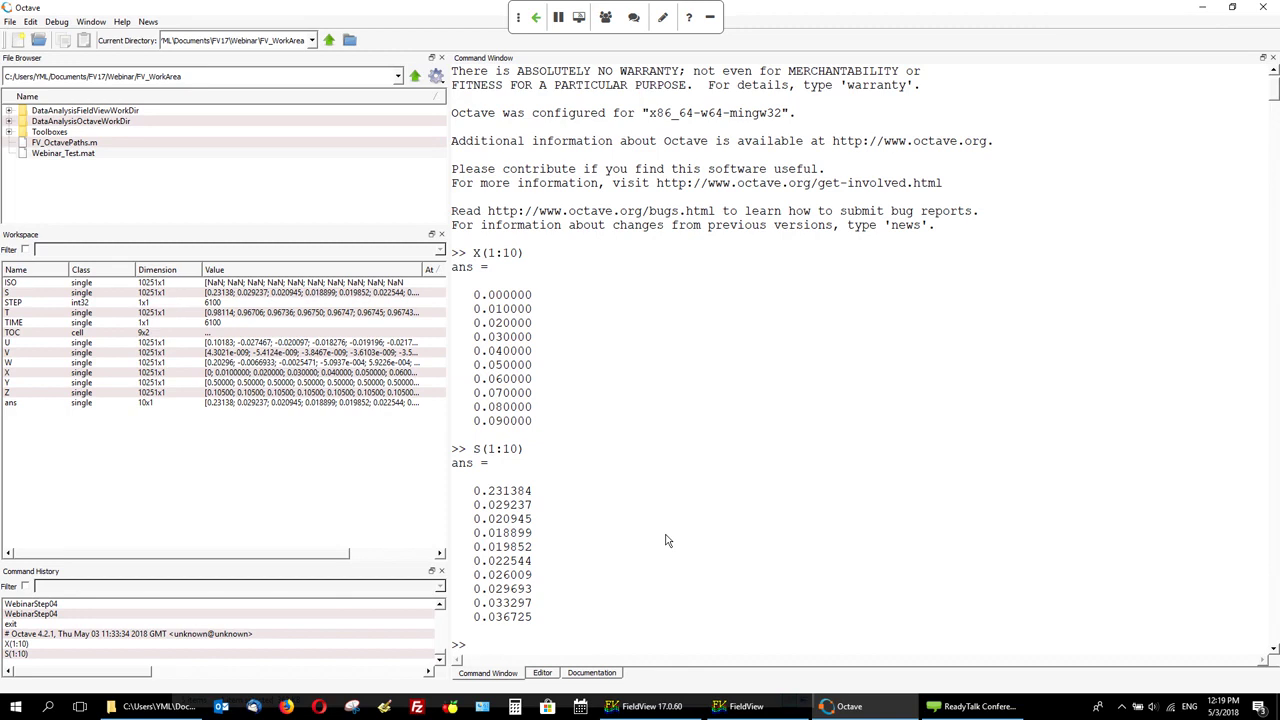
- Print the TOC variable and highlight its entries for S and Velocity Magnitude [PLOT3D]
{"action": "type", "text": "TOC"}
{"action": "key", "text": "Return"}
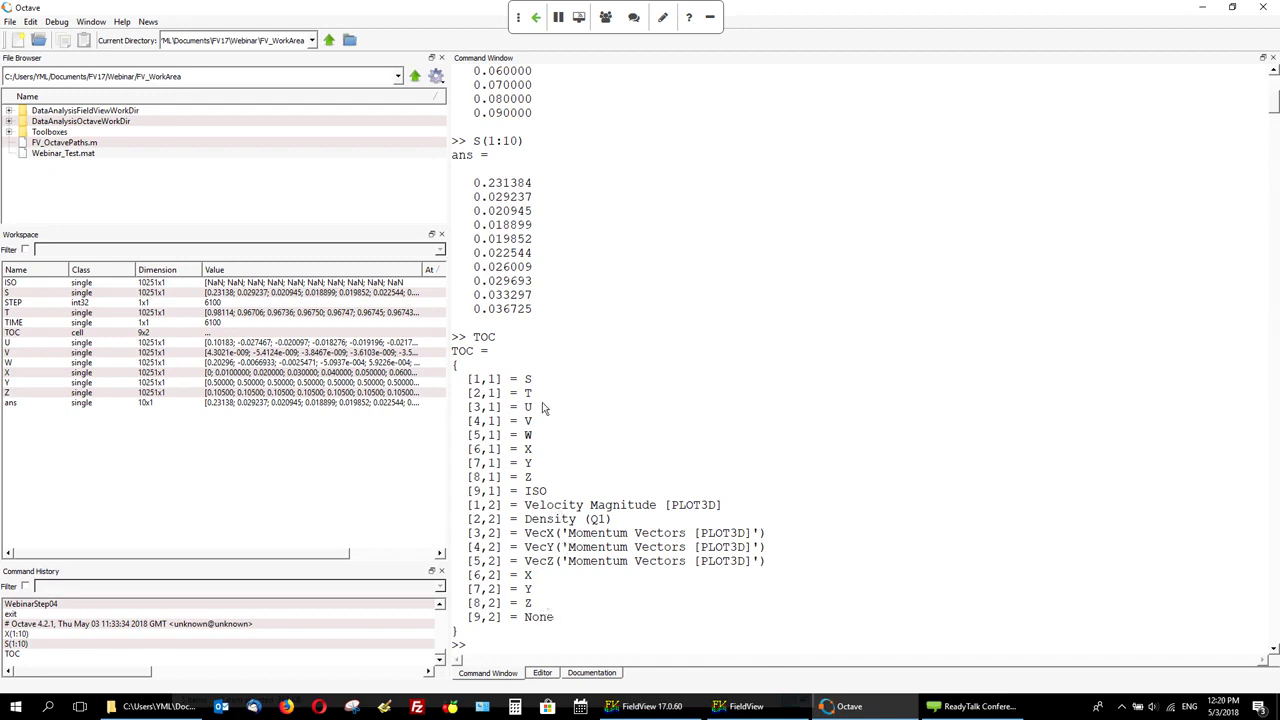
{"action": "left_click_drag", "start_coordinate": [467, 380], "coordinate": [532, 381]}
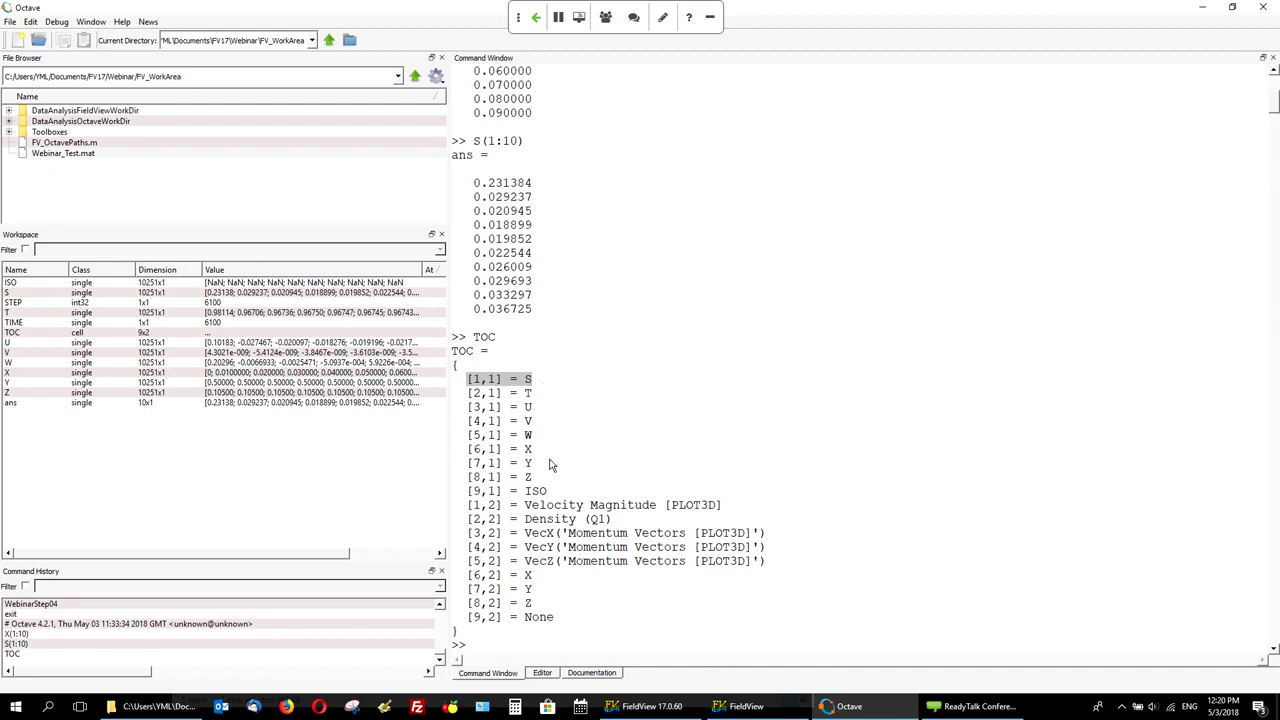
{"action": "left_click_drag", "start_coordinate": [469, 506], "coordinate": [736, 506]}
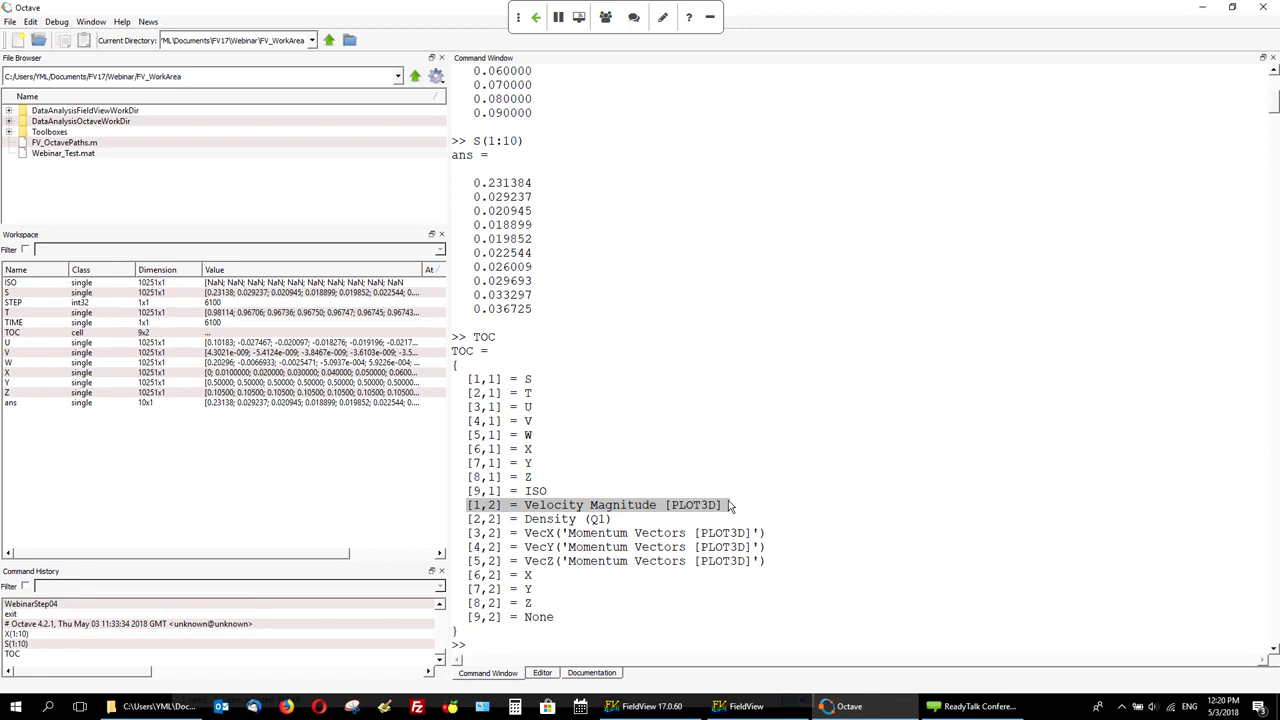
{"action": "left_click", "coordinate": [667, 638]}
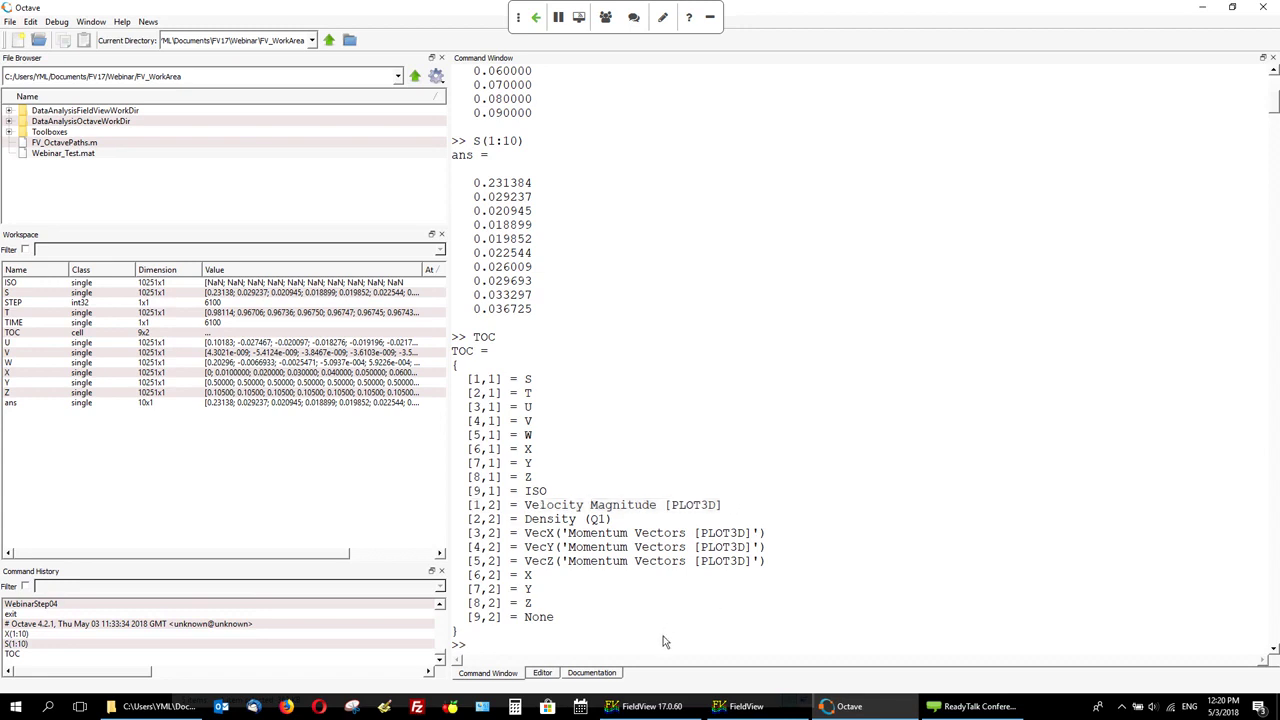
- Clear all workspace variables and run the FV_OctavePaths script
{"action": "type", "text": "clear"}
{"action": "key", "text": "Return"}
{"action": "type", "text": "FV"}
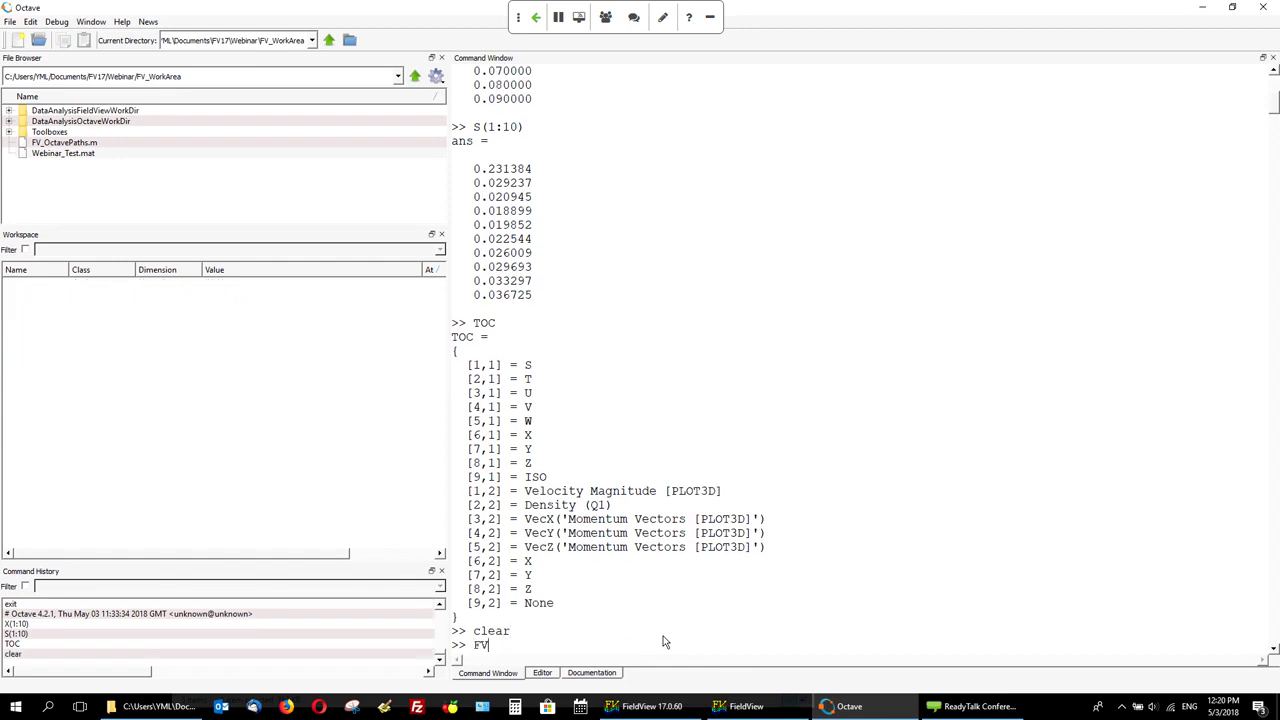
{"action": "key", "text": "Tab"}
{"action": "key", "text": "Return"}
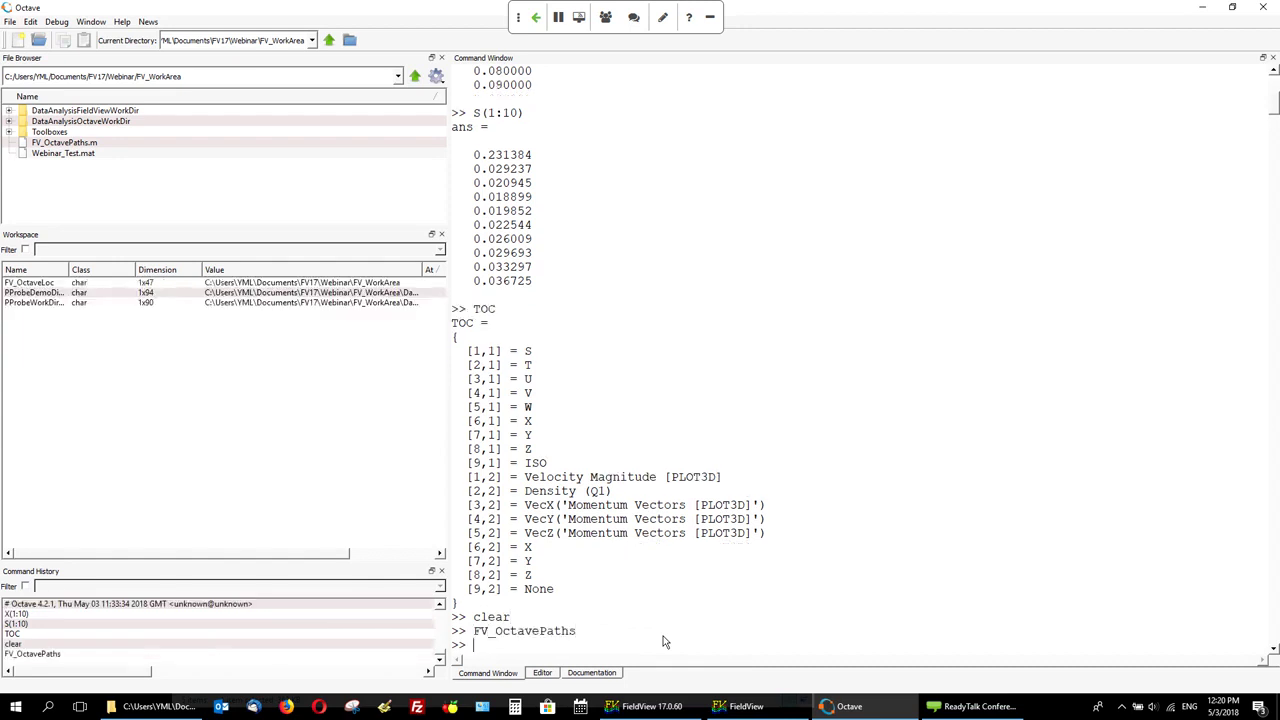
- Run the WebinarStep02 script followed by the WebinarStep04 script
{"action": "type", "text": "WebinarStep02"}
{"action": "key", "text": "Return"}
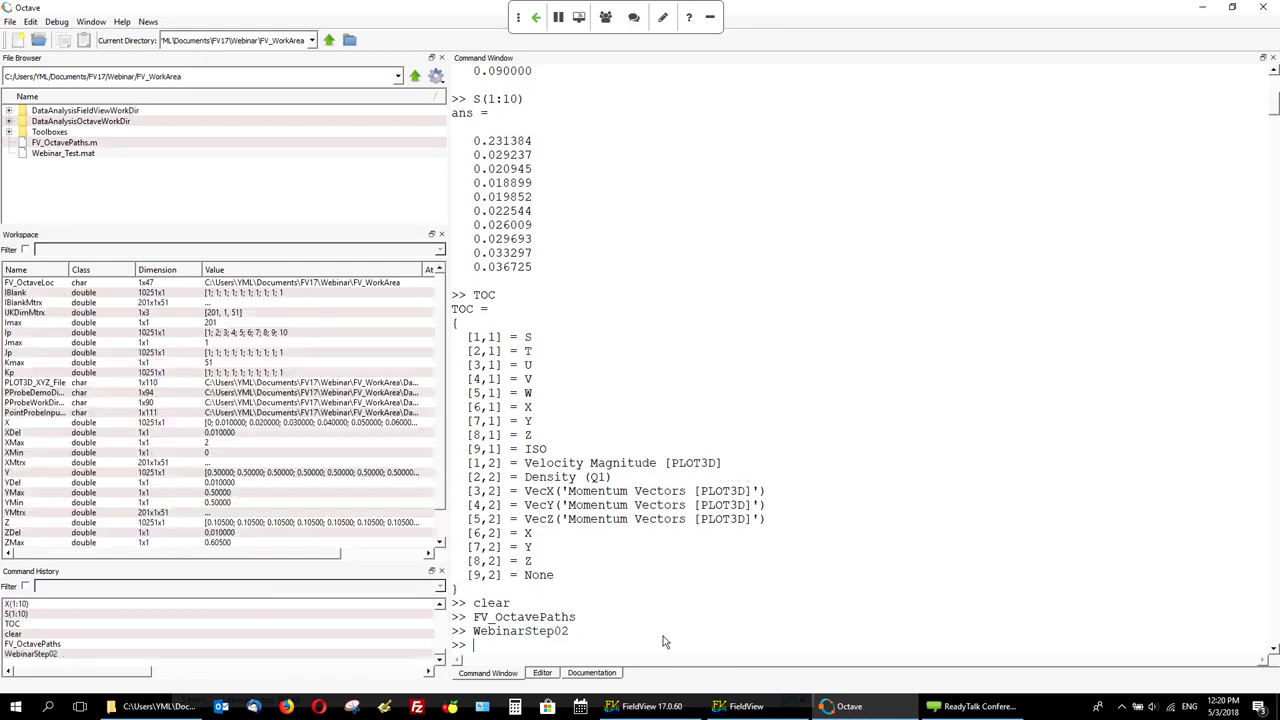
{"action": "key", "text": "Up"}
{"action": "key", "text": "BackSpace"}
{"action": "type", "text": "4"}
{"action": "key", "text": "Return"}
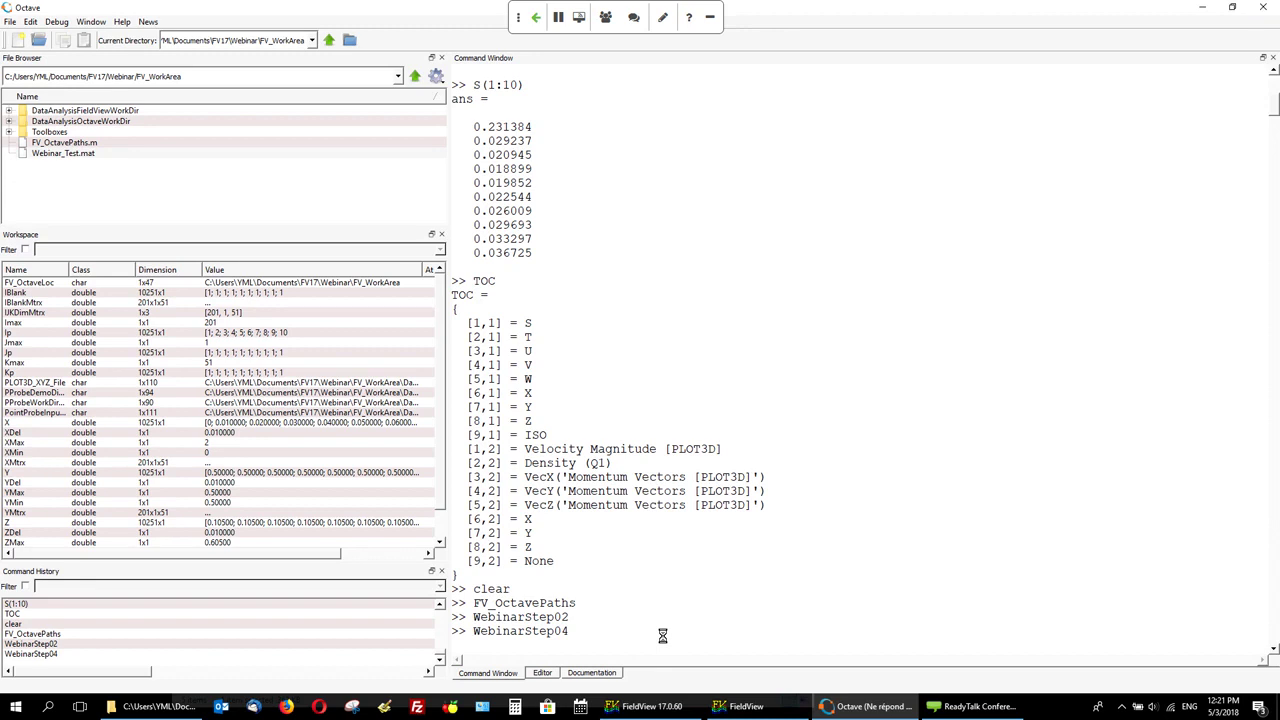
- Enlarge the Figure 1 plot to examine contribution rate against mode index, and close it
{"action": "left_click_drag", "start_coordinate": [438, 271], "coordinate": [560, 83]}
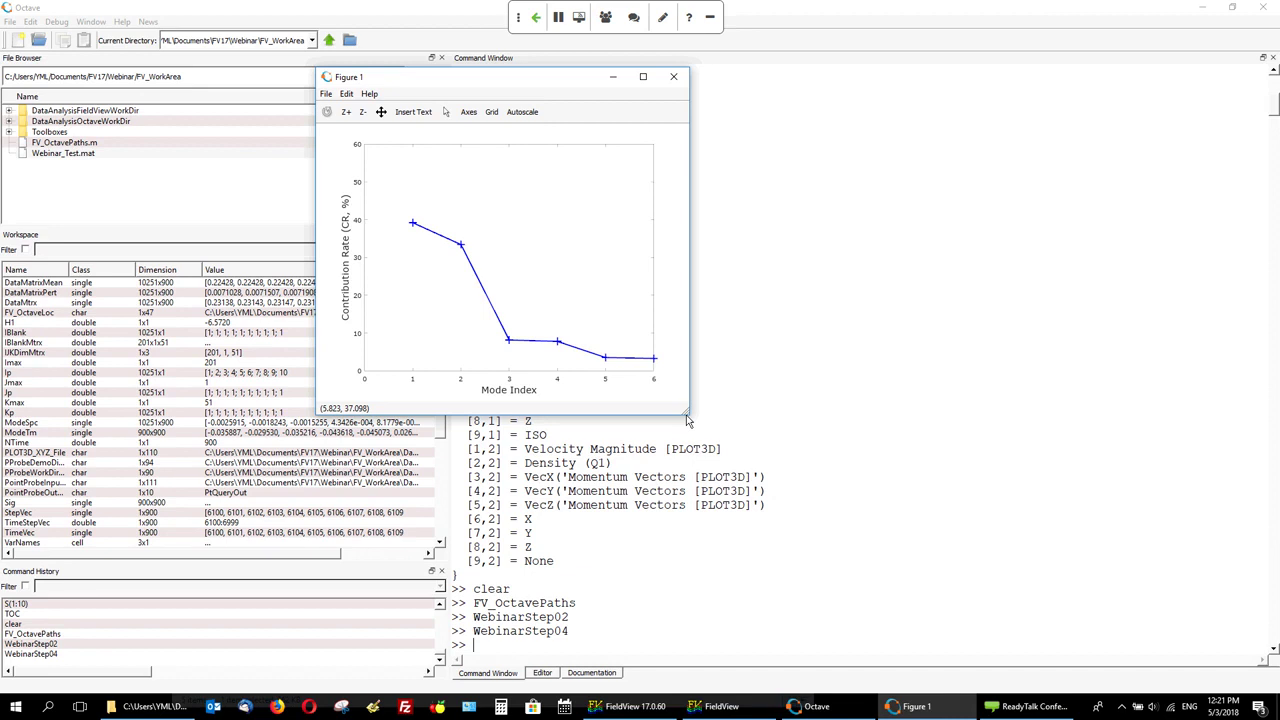
{"action": "left_click_drag", "start_coordinate": [687, 419], "coordinate": [938, 630]}
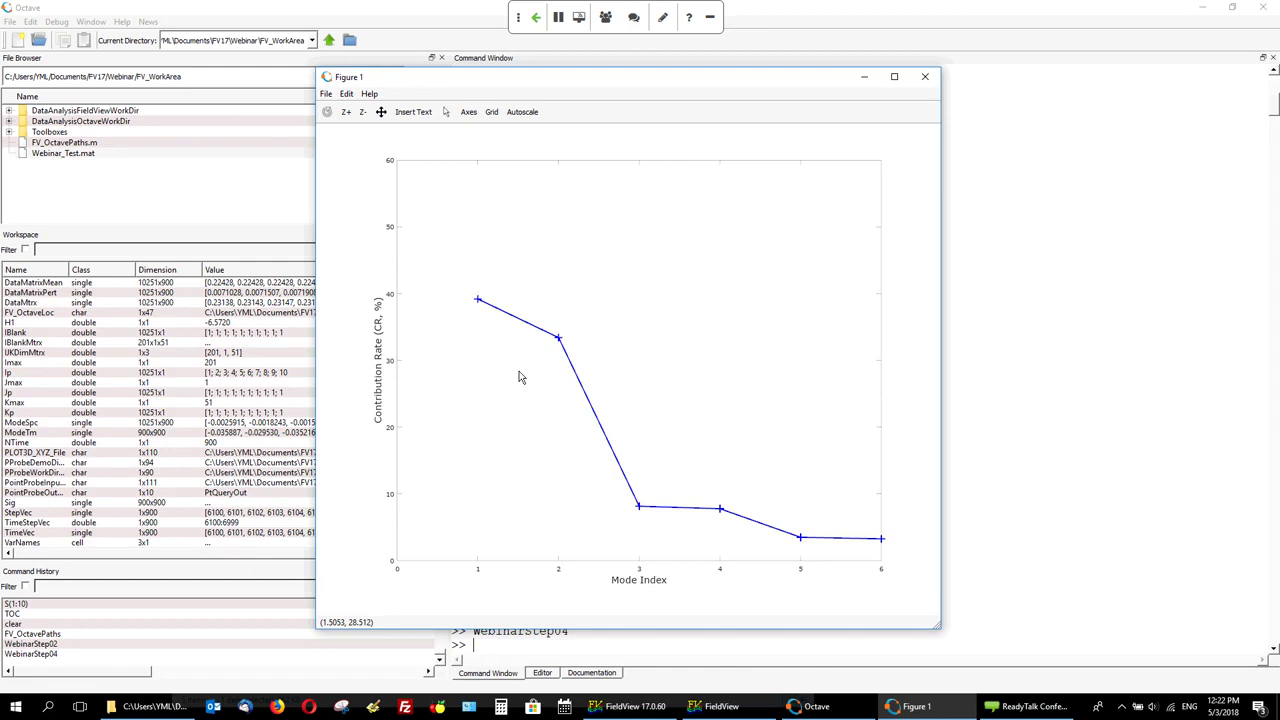
{"action": "left_click", "coordinate": [927, 80]}
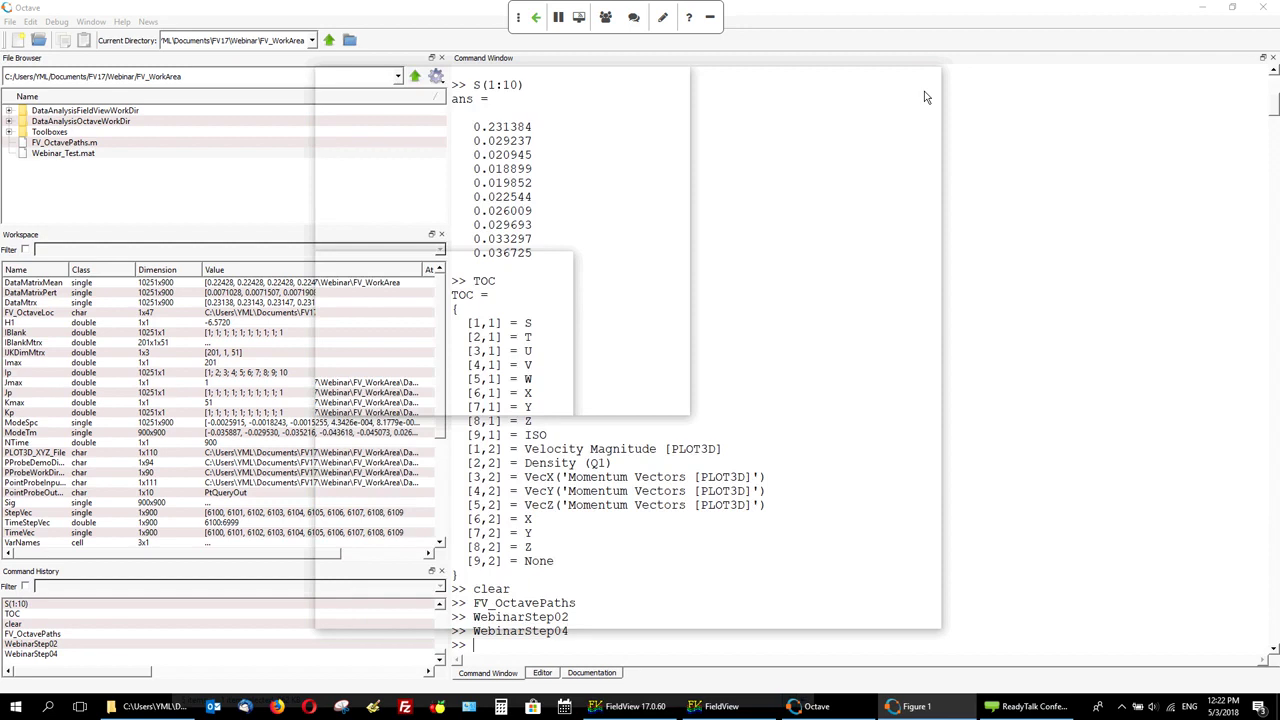
- Run the WebinarStep10 script
{"action": "key", "text": "Up"}
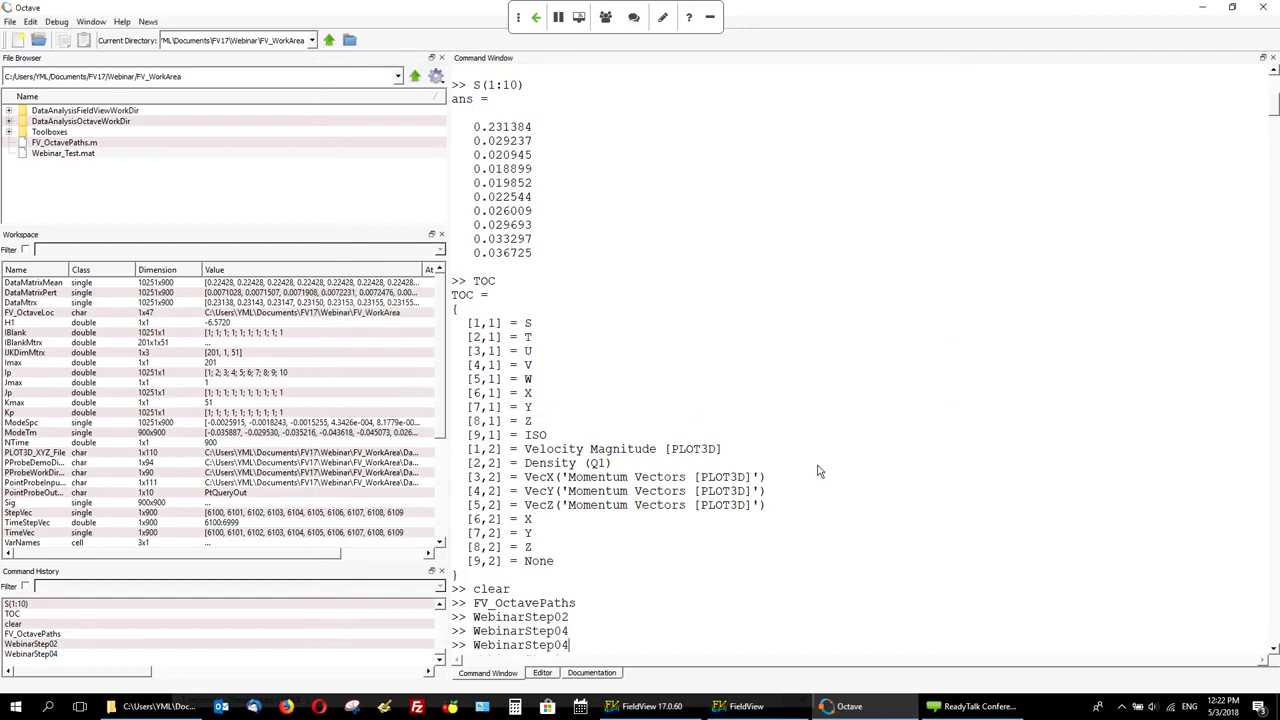
{"action": "key", "text": "BackSpace"}
{"action": "key", "text": "BackSpace"}
{"action": "type", "text": "10"}
{"action": "key", "text": "Return"}
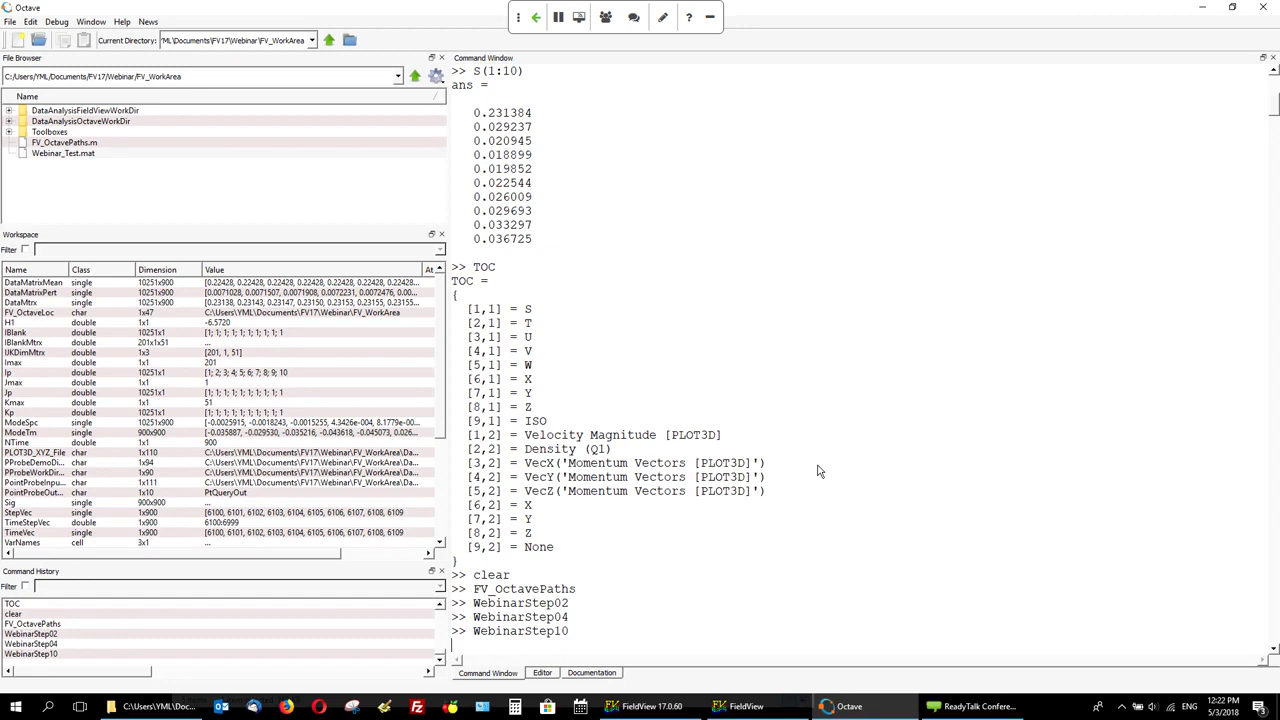
- Switch to File Explorer and view the PtQueryRecreate files in DataAnalysisFieldViewWorkDir's PProbeWorkDirDemo folder
{"action": "left_click", "coordinate": [158, 706]}
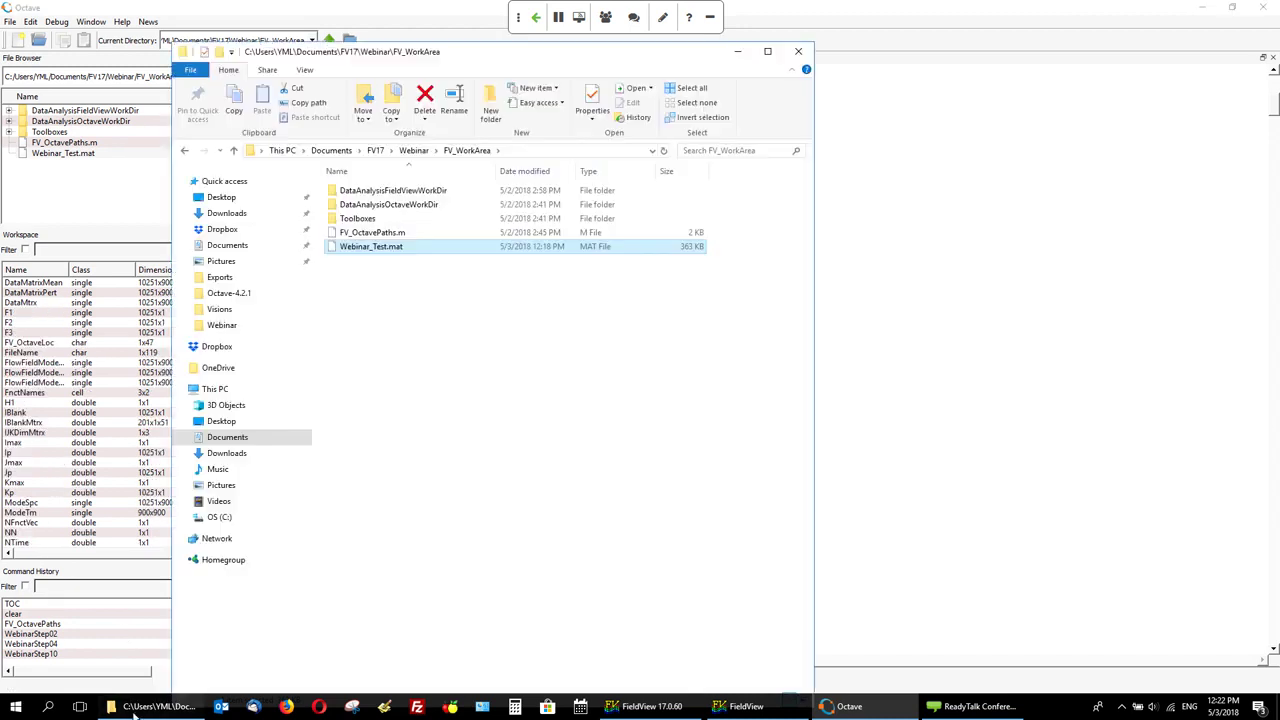
{"action": "left_click", "coordinate": [415, 194]}
{"action": "double_click", "coordinate": [415, 194]}
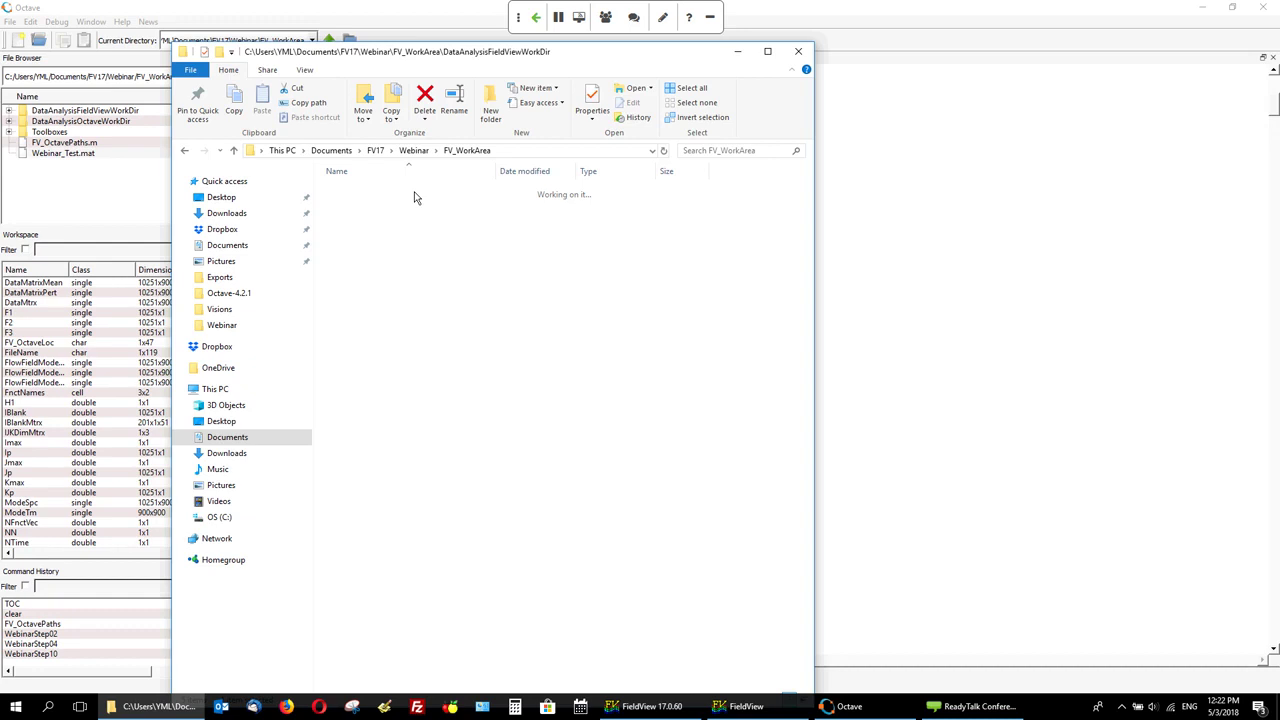
{"action": "double_click", "coordinate": [393, 219]}
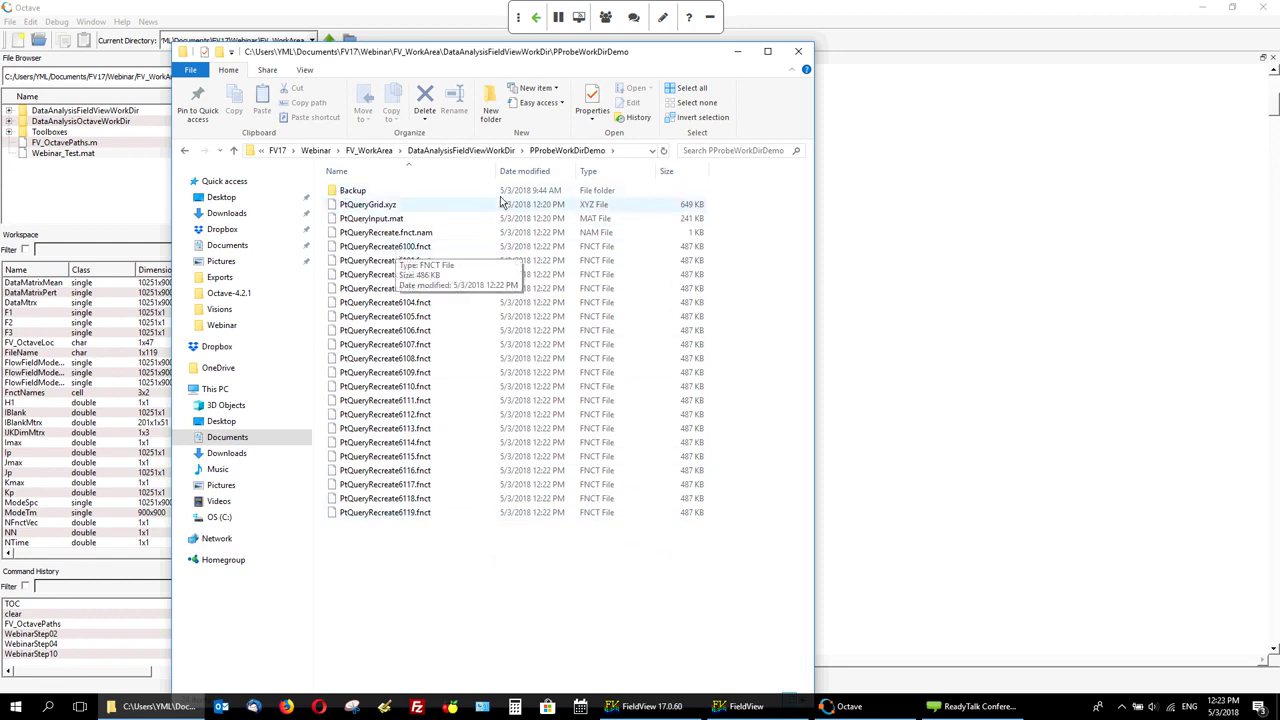
- Look through the PtQueryOut and PtQueryRecreate files in the PProbeWorkDir folder
{"action": "left_click", "coordinate": [459, 151]}
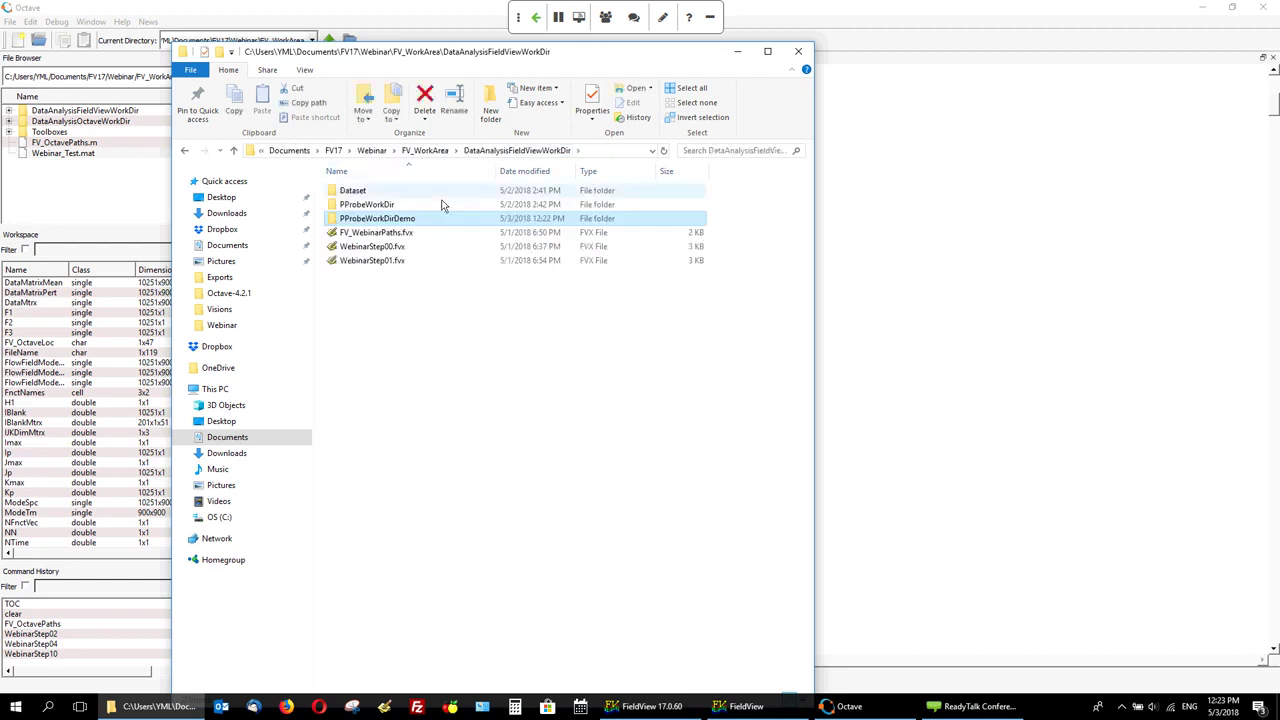
{"action": "double_click", "coordinate": [384, 208]}
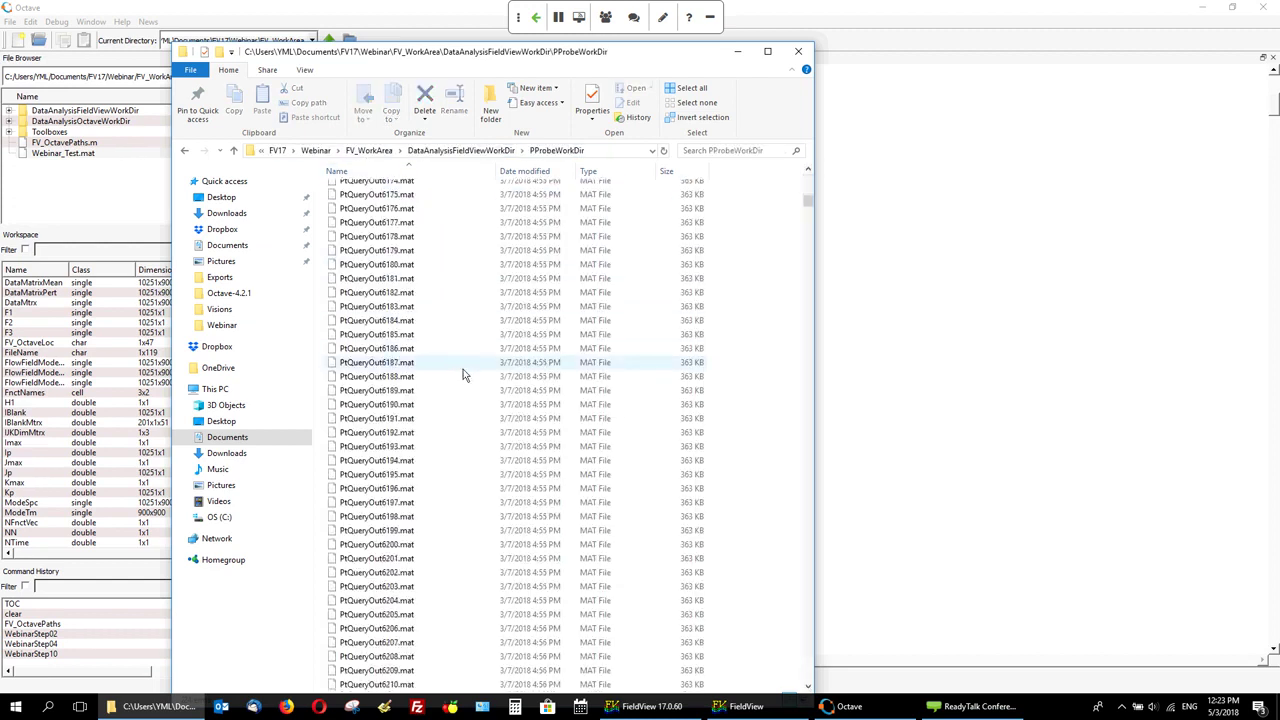
{"action": "left_click_drag", "start_coordinate": [809, 196], "coordinate": [817, 454]}
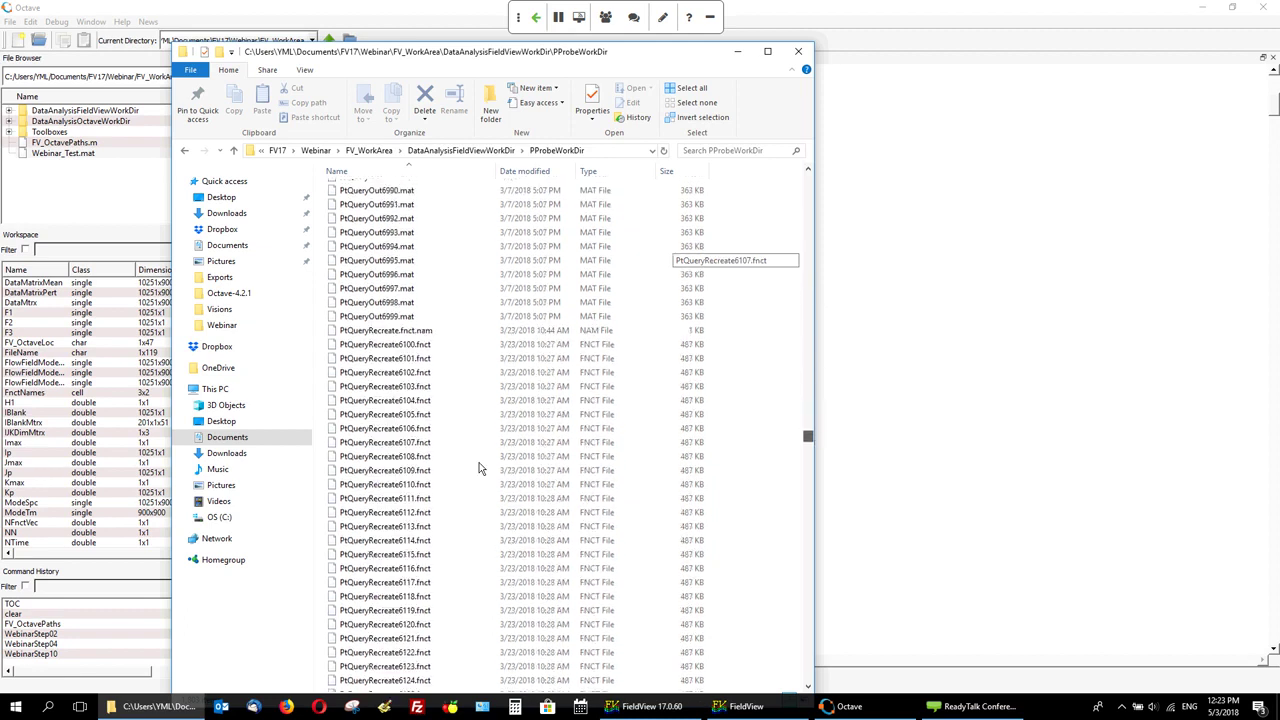
{"action": "scroll", "coordinate": [478, 468], "scroll_direction": "down", "scroll_amount": 20}
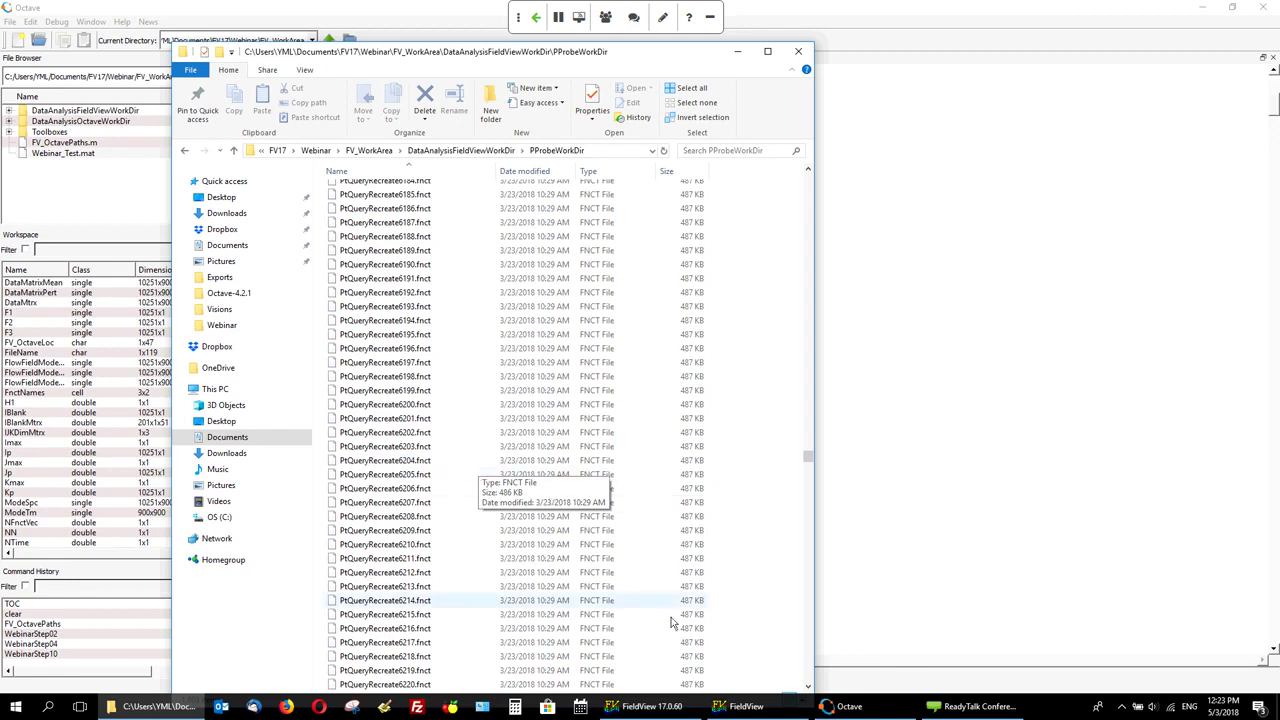
- Switch to FieldView and open the complete restart EndPointSVD.dat from the Webinar Restarts folder
{"action": "left_click", "coordinate": [737, 706]}
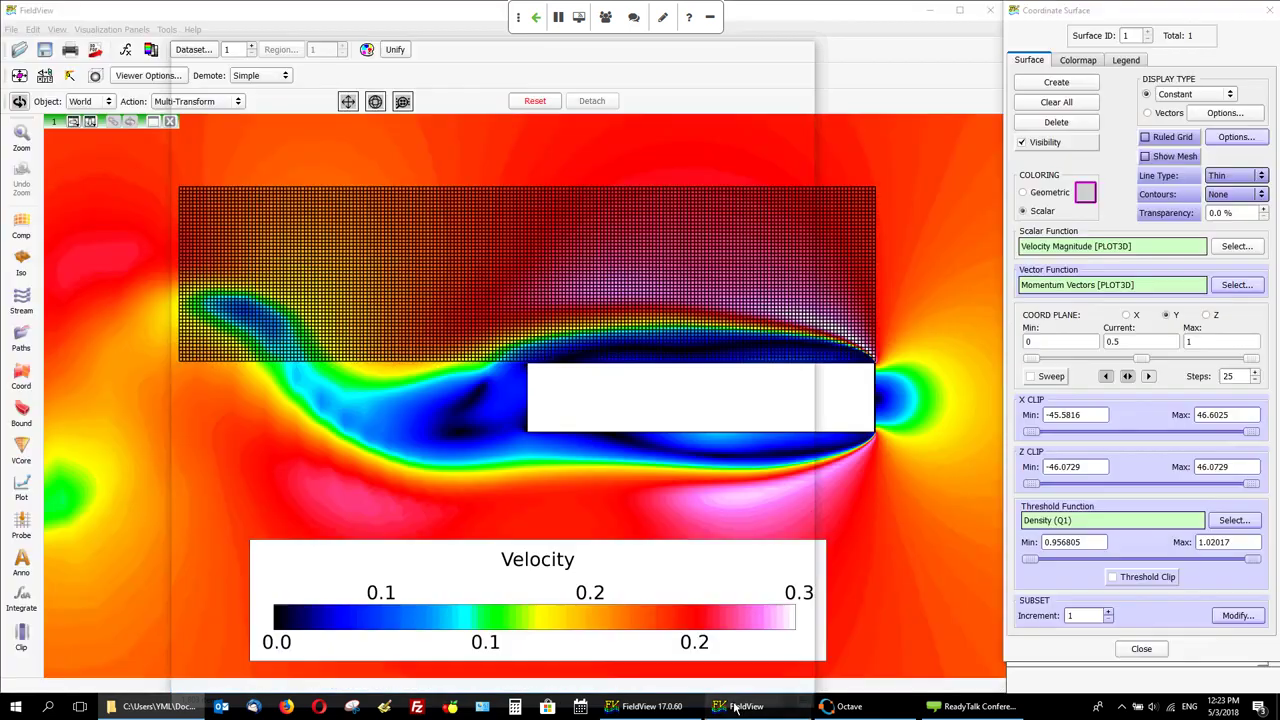
{"action": "left_click", "coordinate": [19, 51]}
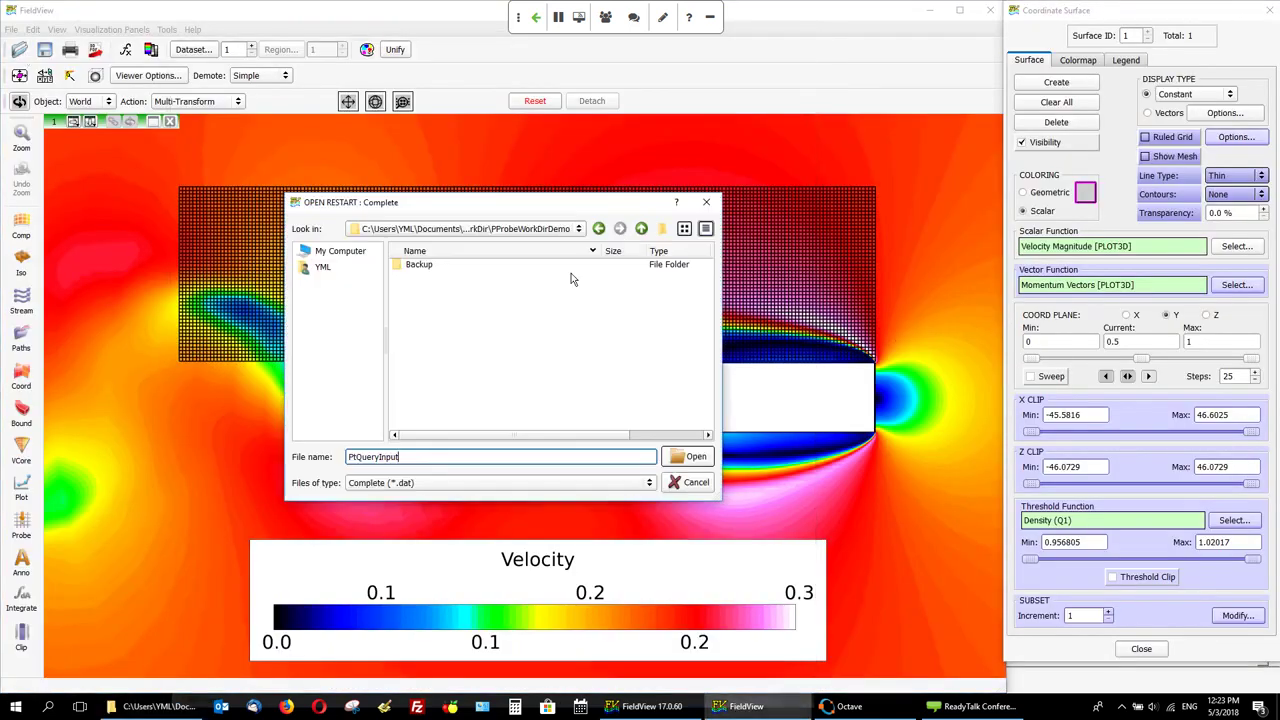
{"action": "left_click", "coordinate": [641, 230]}
{"action": "left_click", "coordinate": [641, 230]}
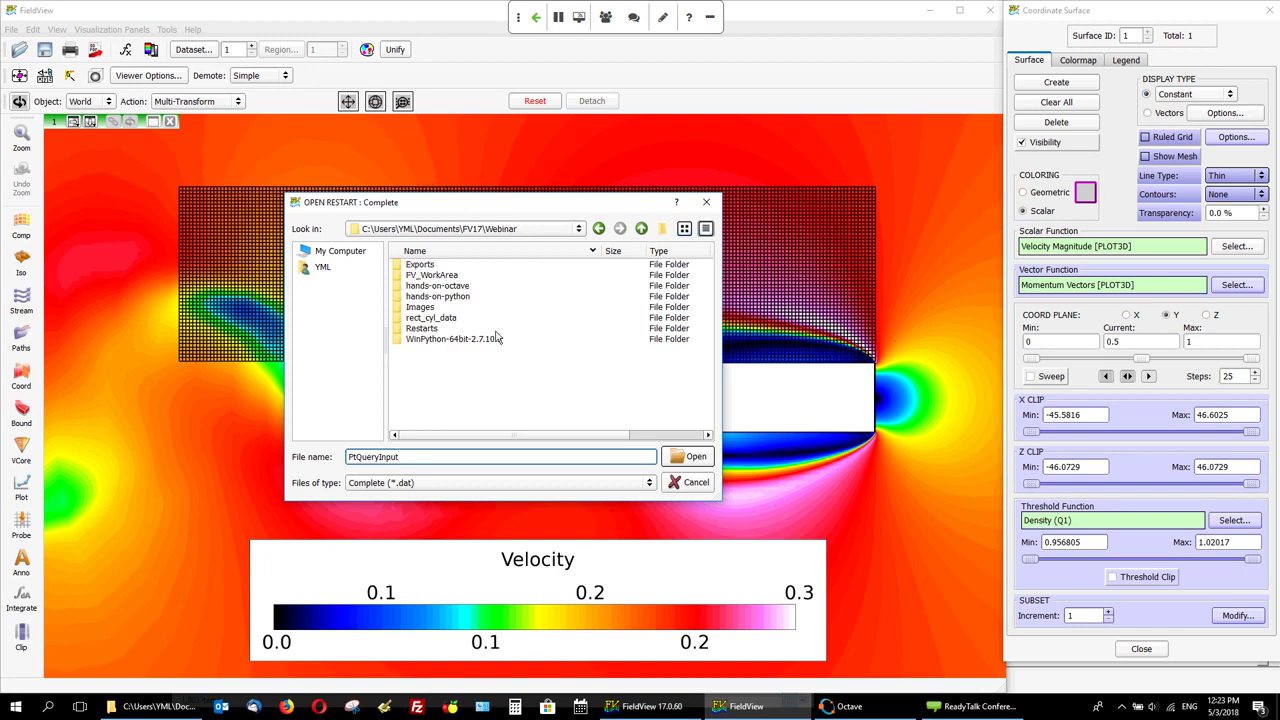
{"action": "left_click", "coordinate": [423, 330]}
{"action": "double_click", "coordinate": [423, 330]}
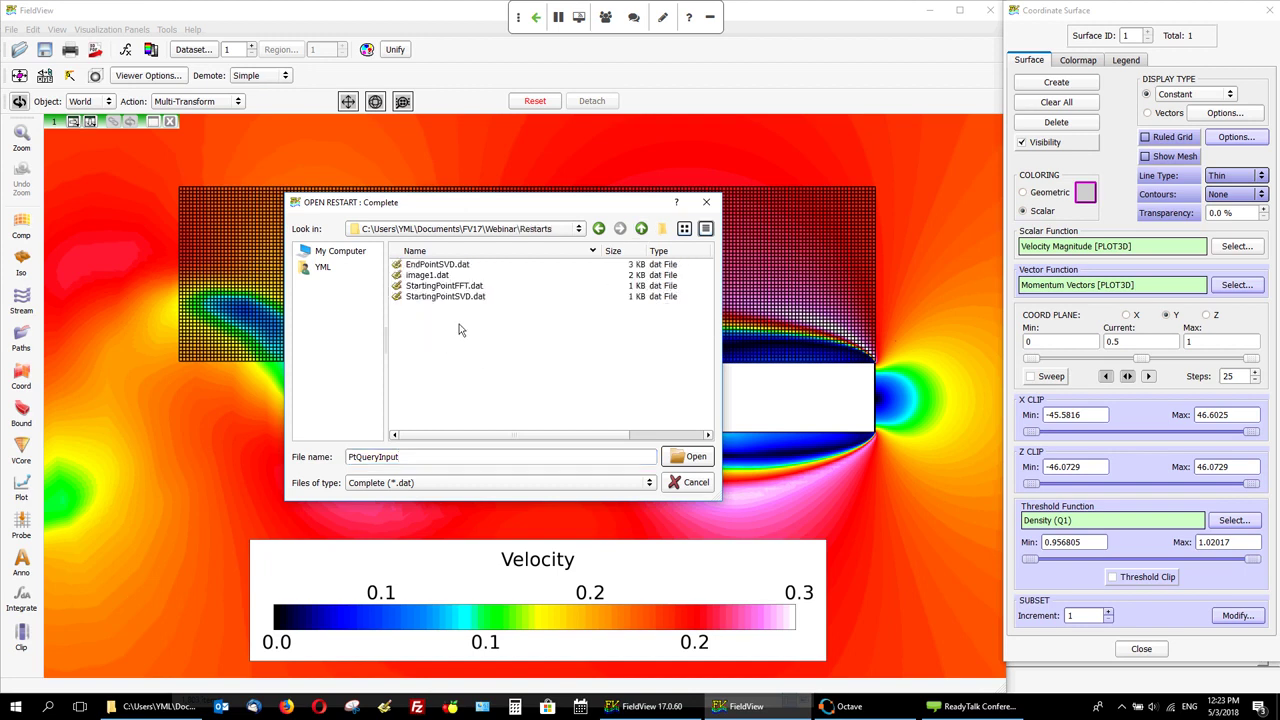
{"action": "left_click", "coordinate": [437, 265]}
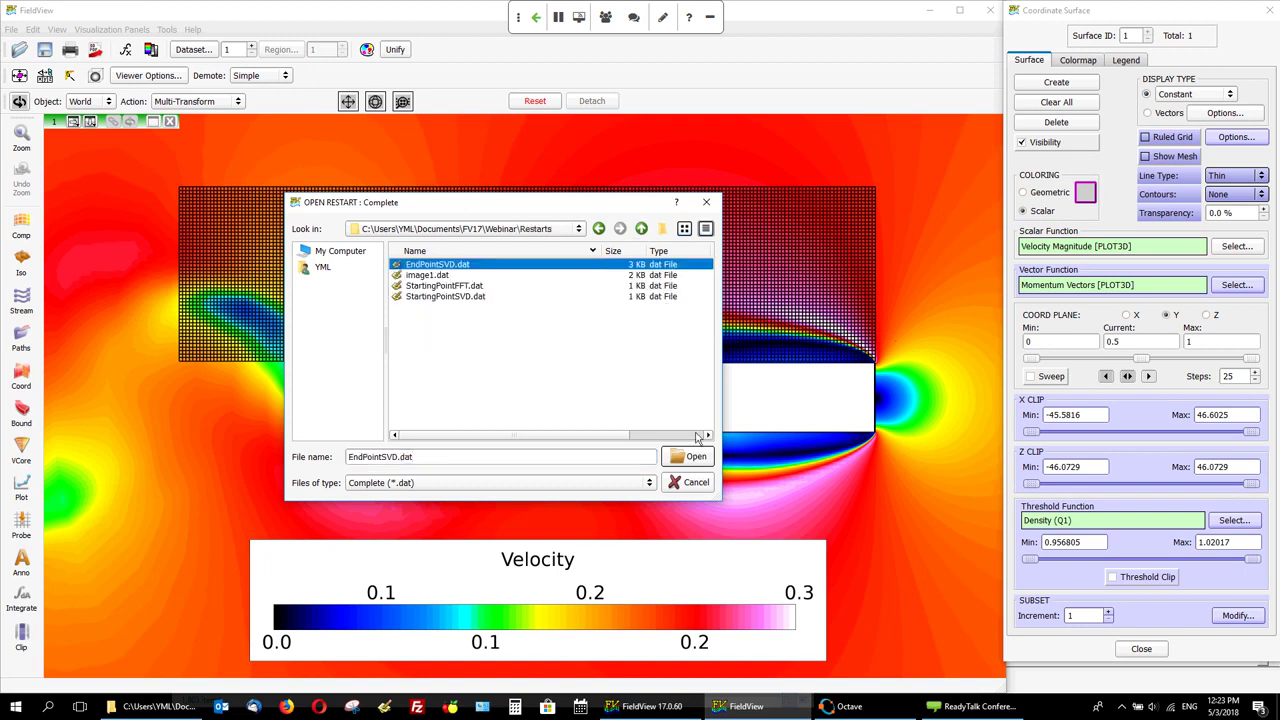
{"action": "left_click", "coordinate": [690, 457]}
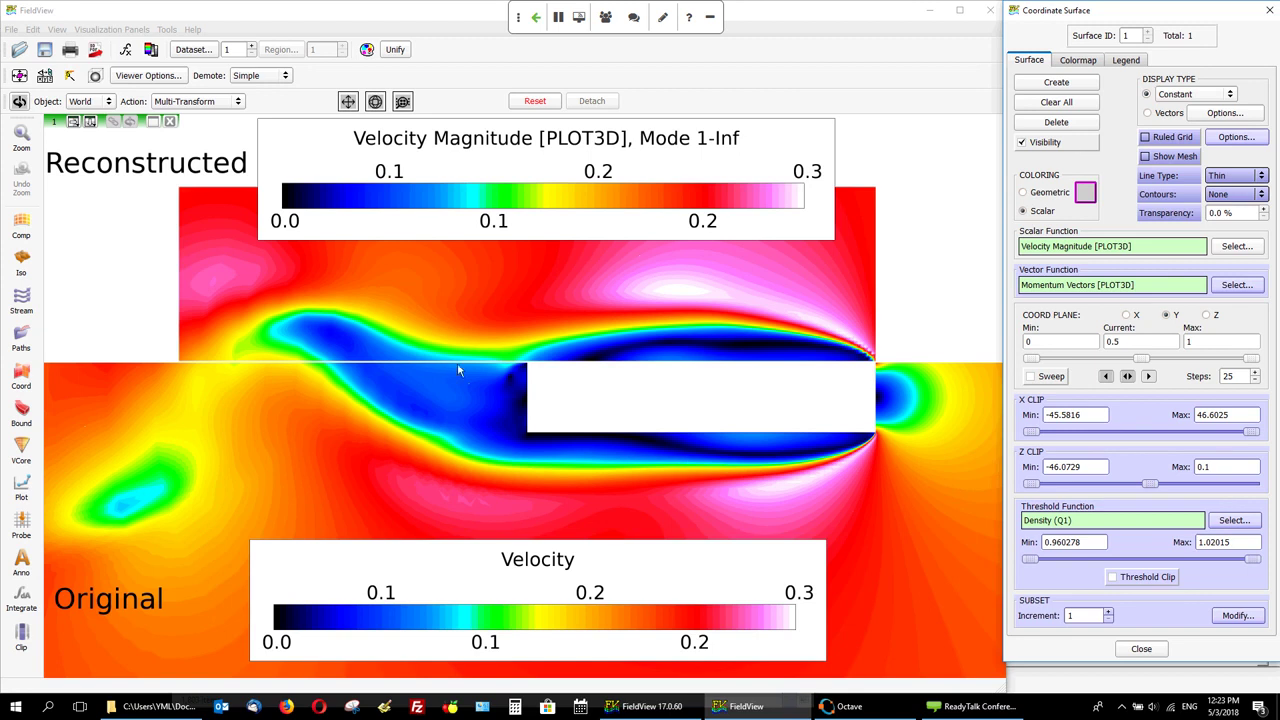
- Select the reconstructed computational surface and set its scalar function to Velocity Magnitude [PLOT3D], Mode 1-4
{"action": "double_click", "coordinate": [263, 281]}
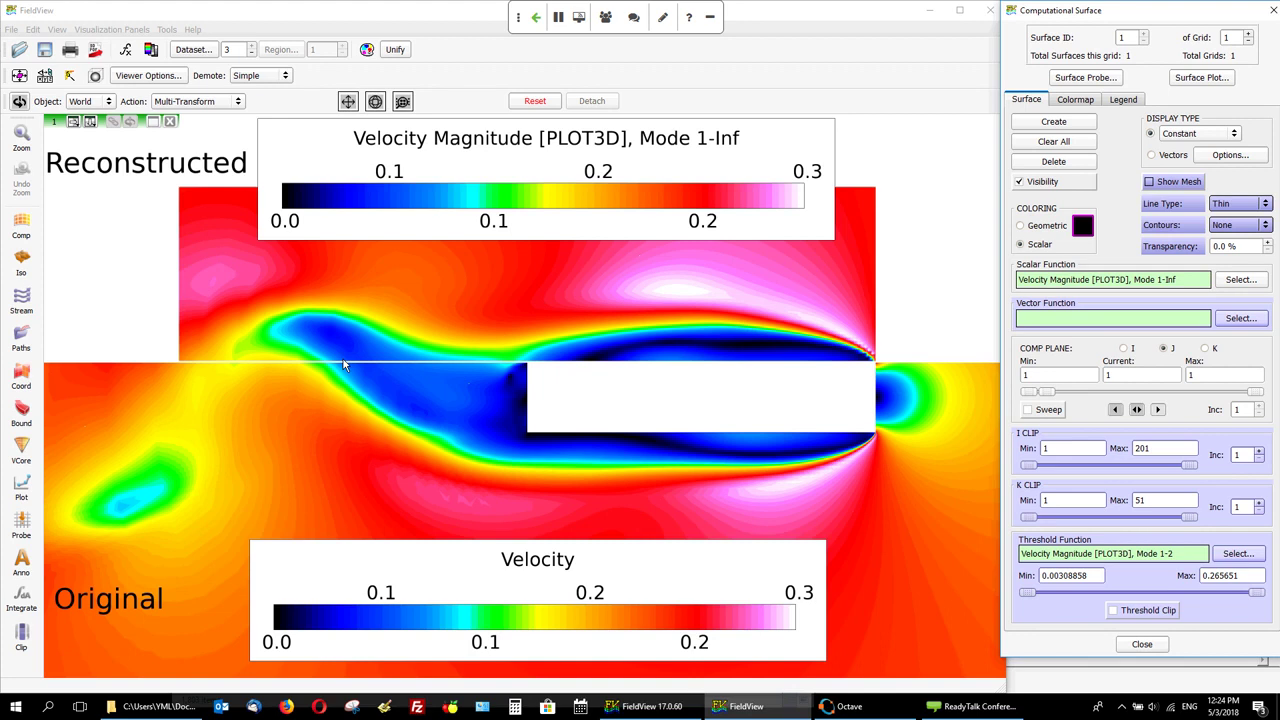
{"action": "left_click", "coordinate": [740, 320]}
{"action": "left_click", "coordinate": [1240, 281]}
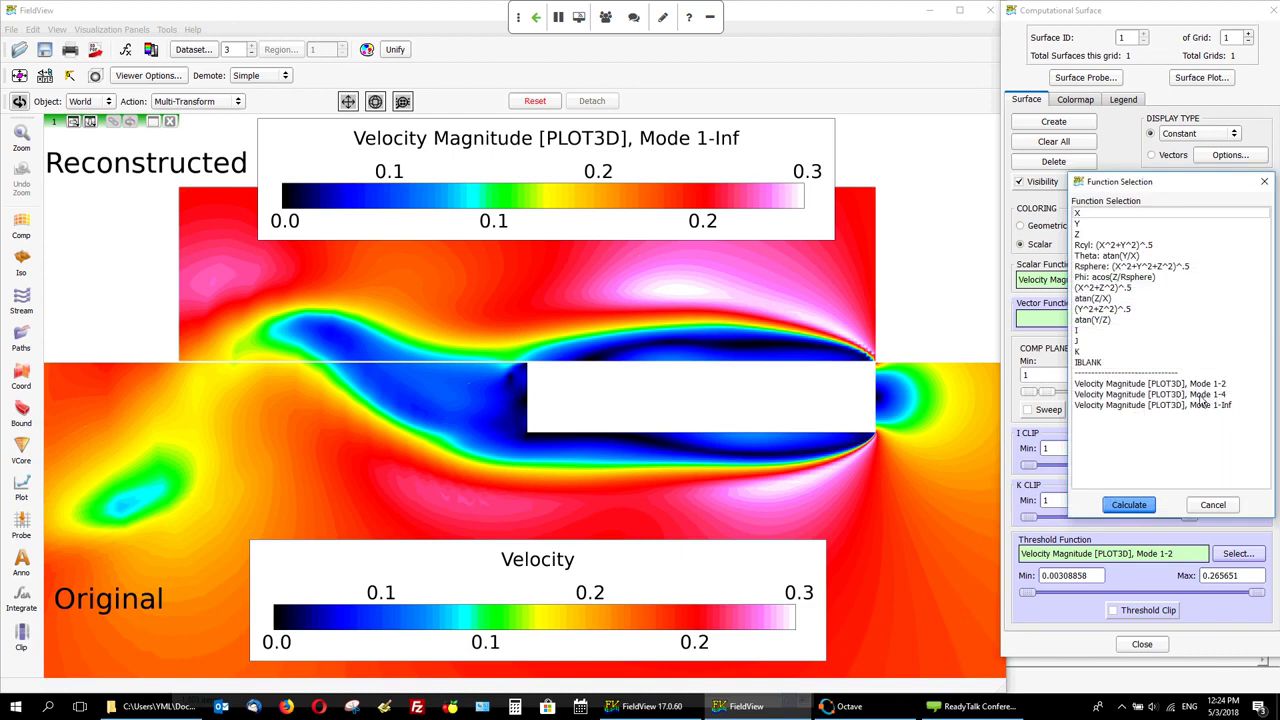
{"action": "left_click", "coordinate": [1204, 395]}
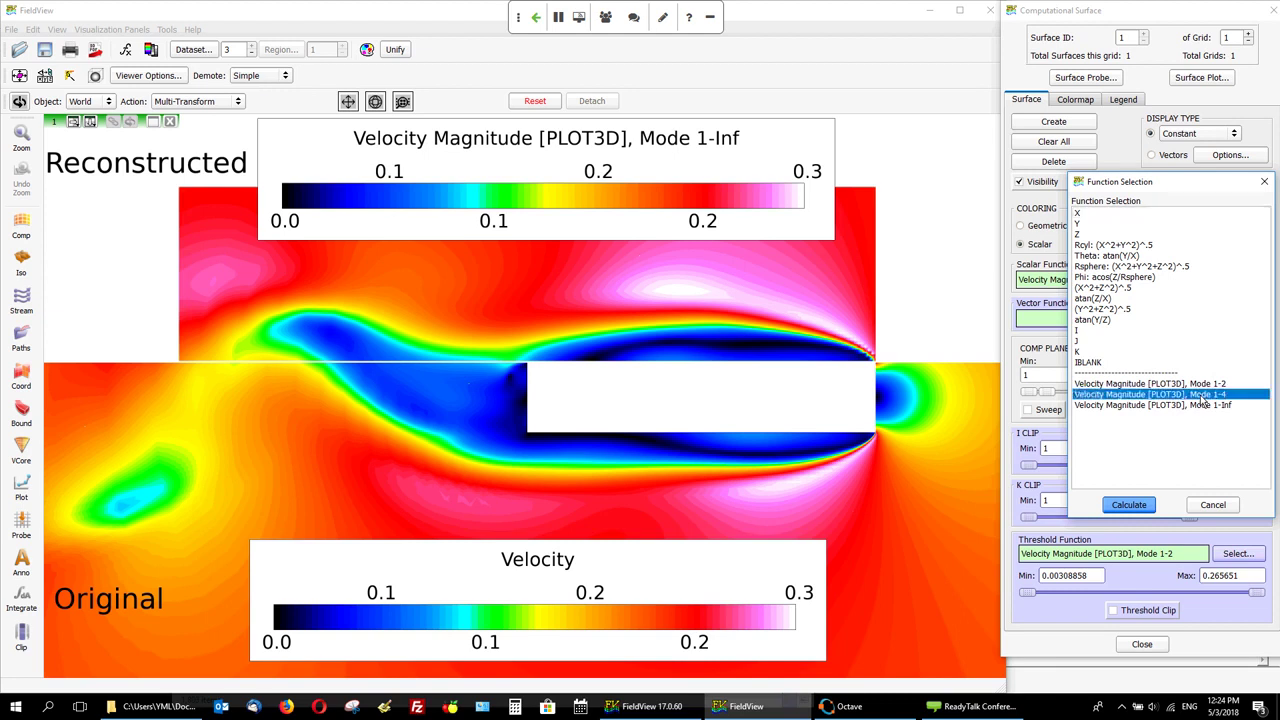
{"action": "left_click", "coordinate": [1136, 505]}
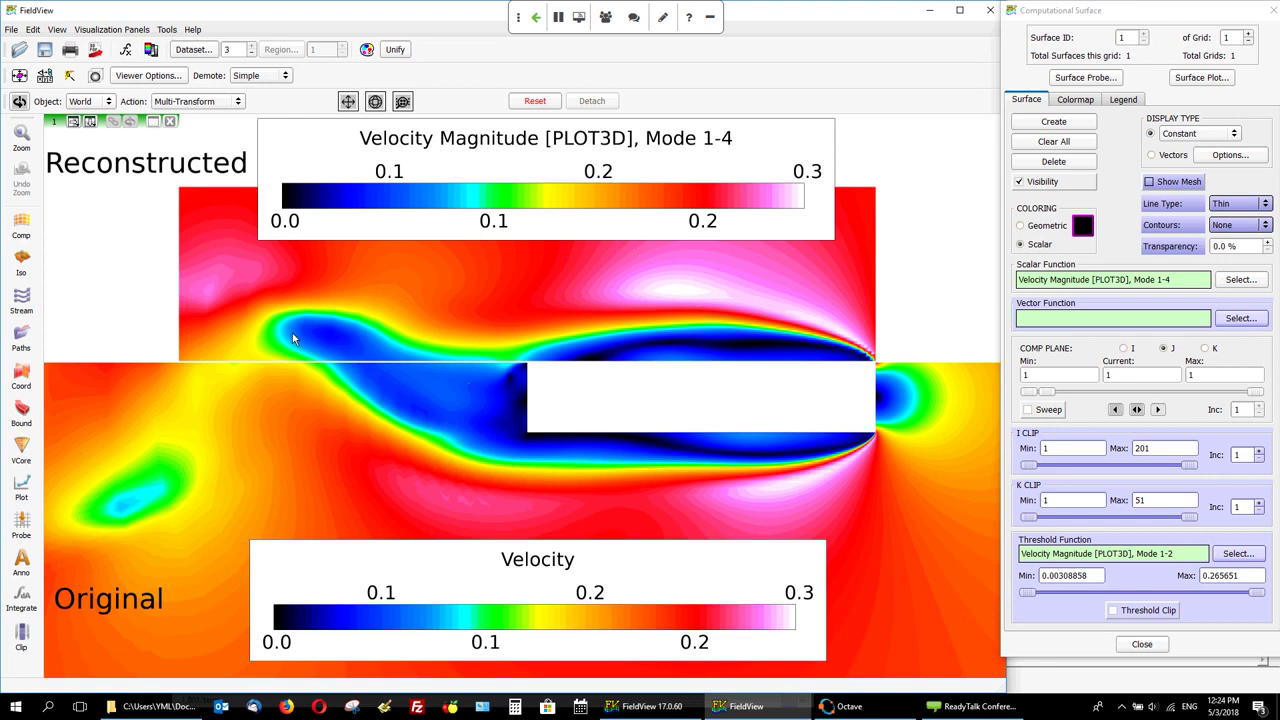
- Set the reconstructed surface's scalar function to Velocity Magnitude [PLOT3D], Mode 1-2
{"action": "left_click", "coordinate": [1250, 283]}
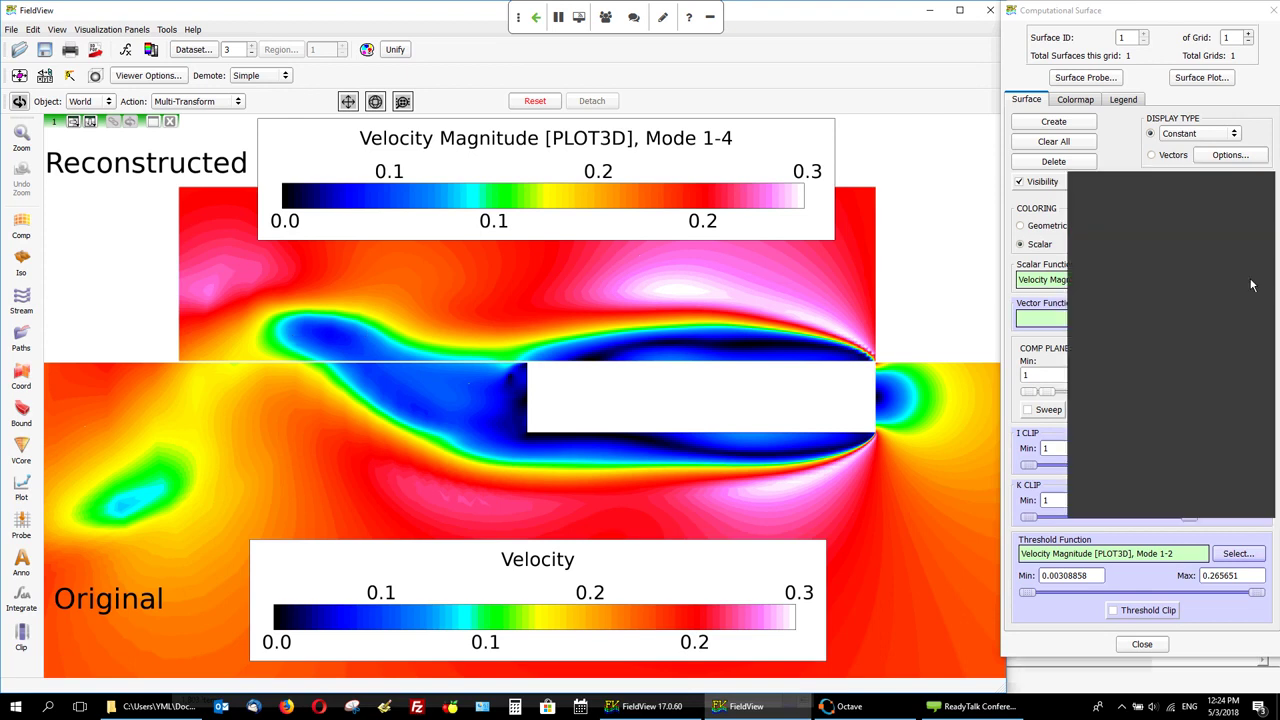
{"action": "left_click", "coordinate": [1200, 386]}
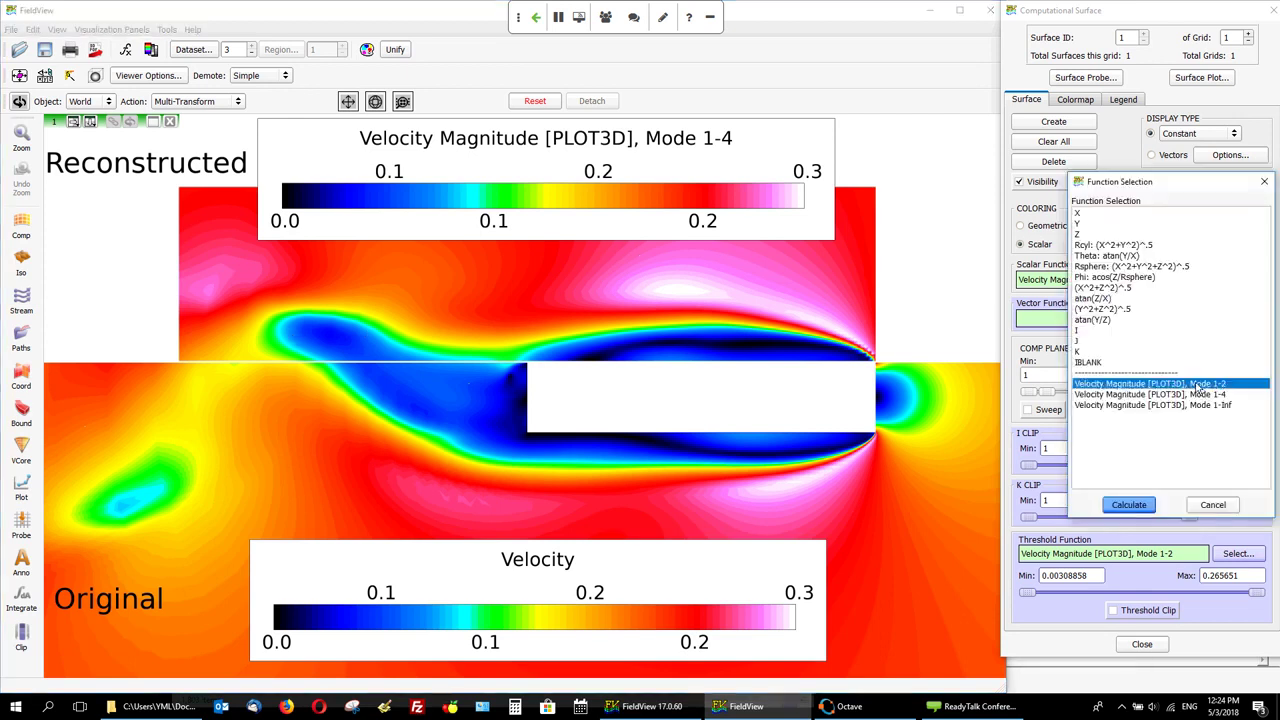
{"action": "left_click", "coordinate": [1130, 506]}
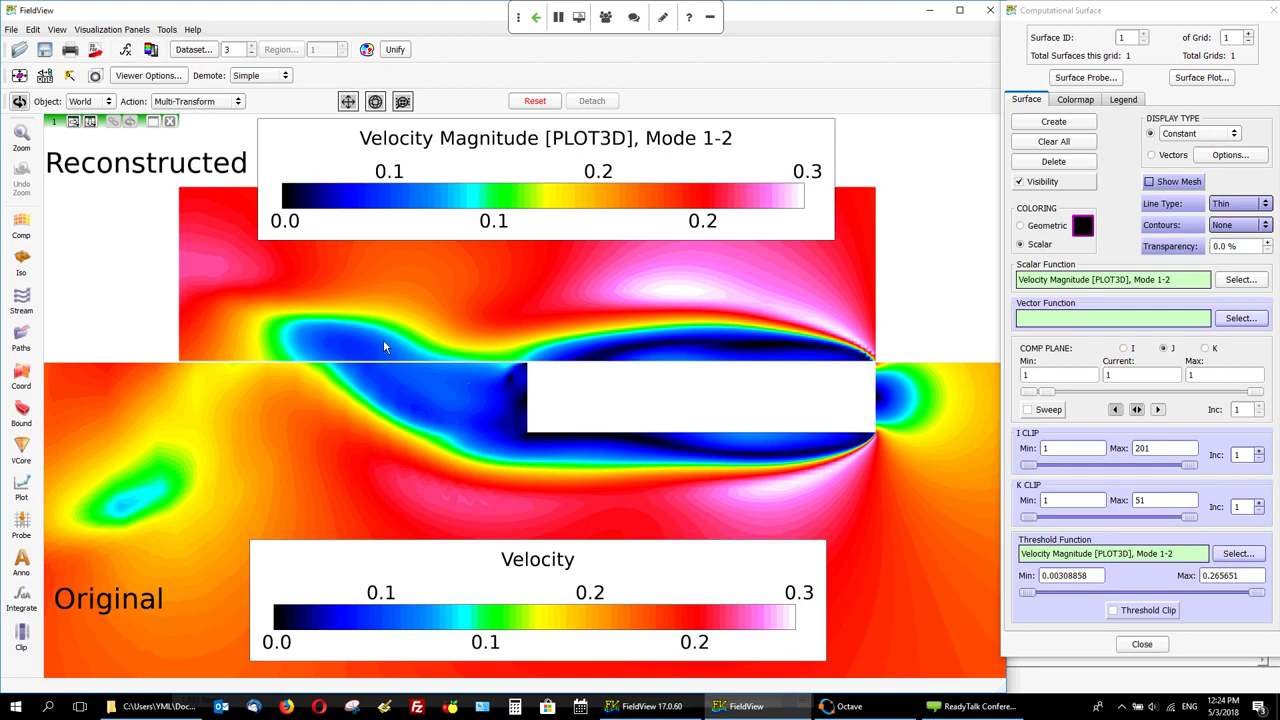
- Enable merged times in the transient data controls, and sweep the reconstructed and original datasets through the time steps before stopping
{"action": "left_click", "coordinate": [172, 30]}
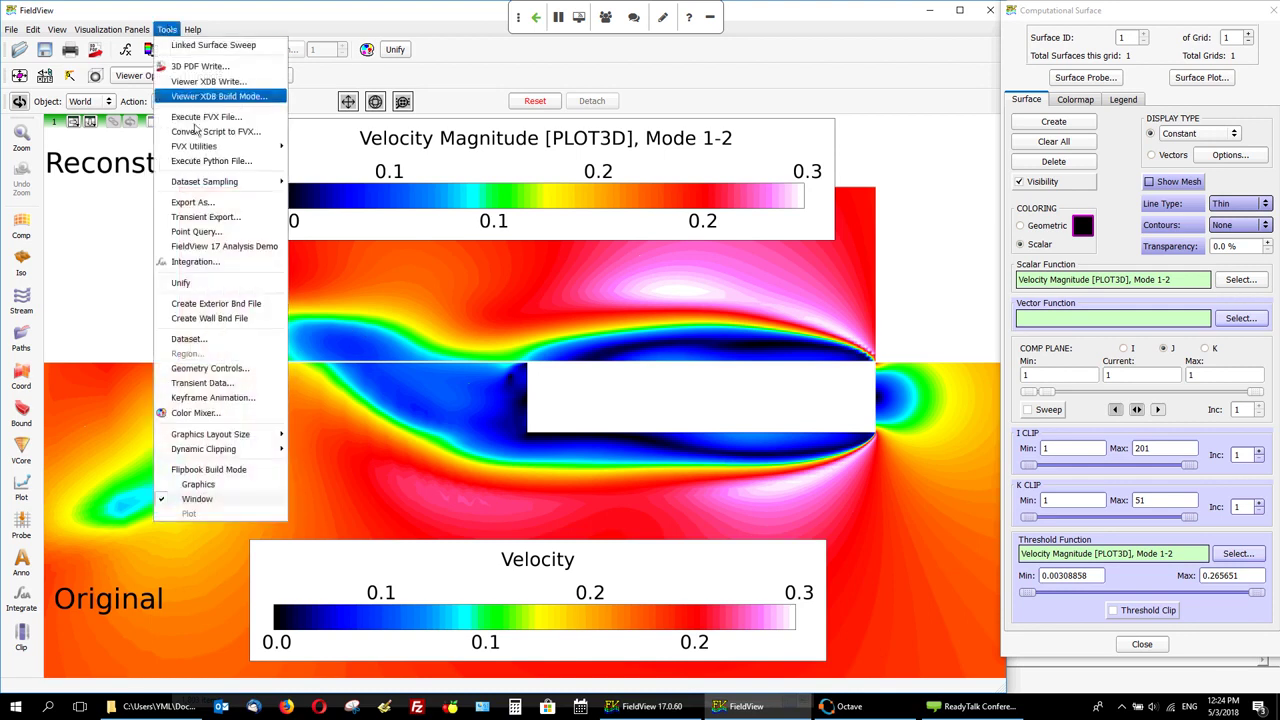
{"action": "left_click", "coordinate": [293, 418]}
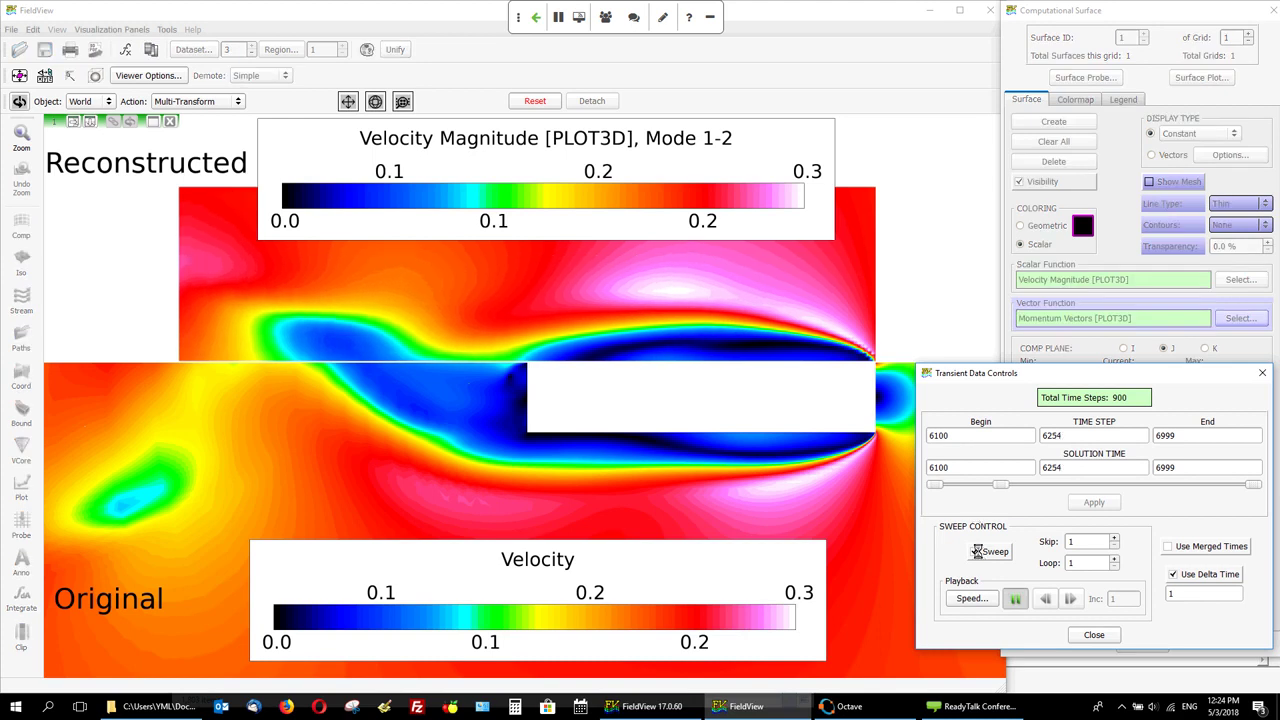
{"action": "left_click", "coordinate": [978, 551]}
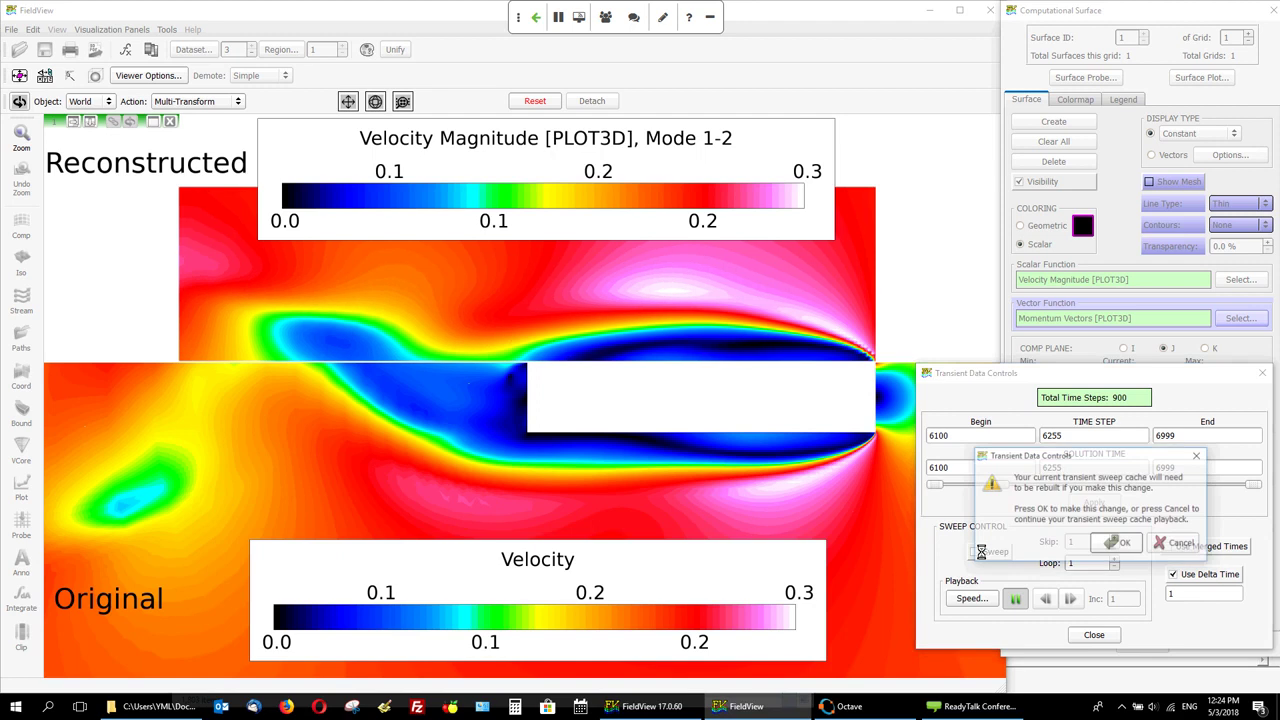
{"action": "left_click", "coordinate": [1118, 542]}
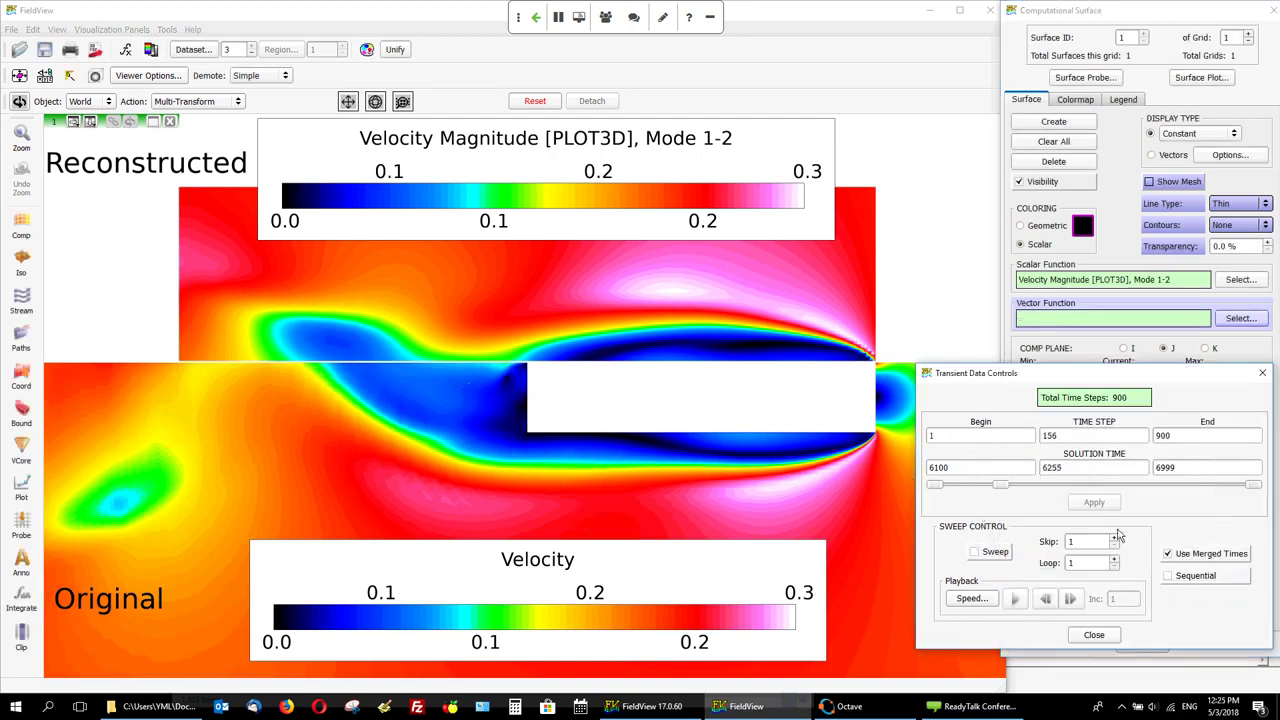
{"action": "left_click", "coordinate": [1000, 553]}
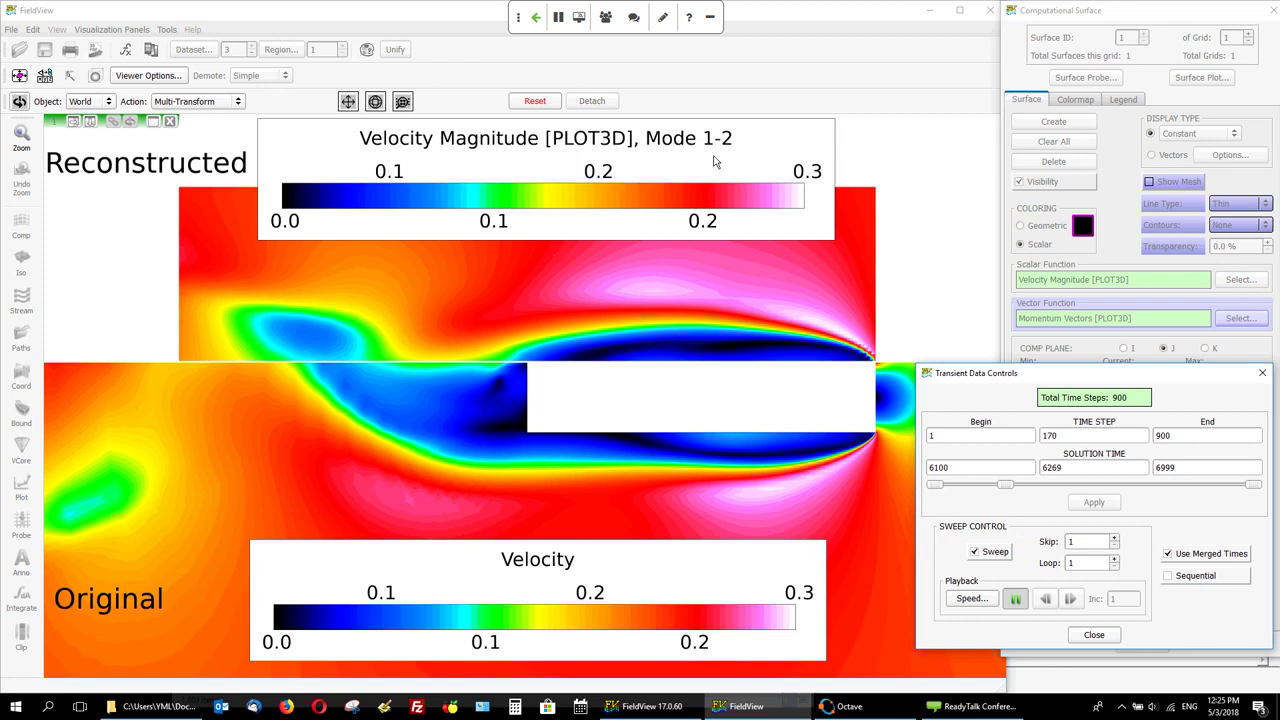
{"action": "left_click", "coordinate": [976, 552]}
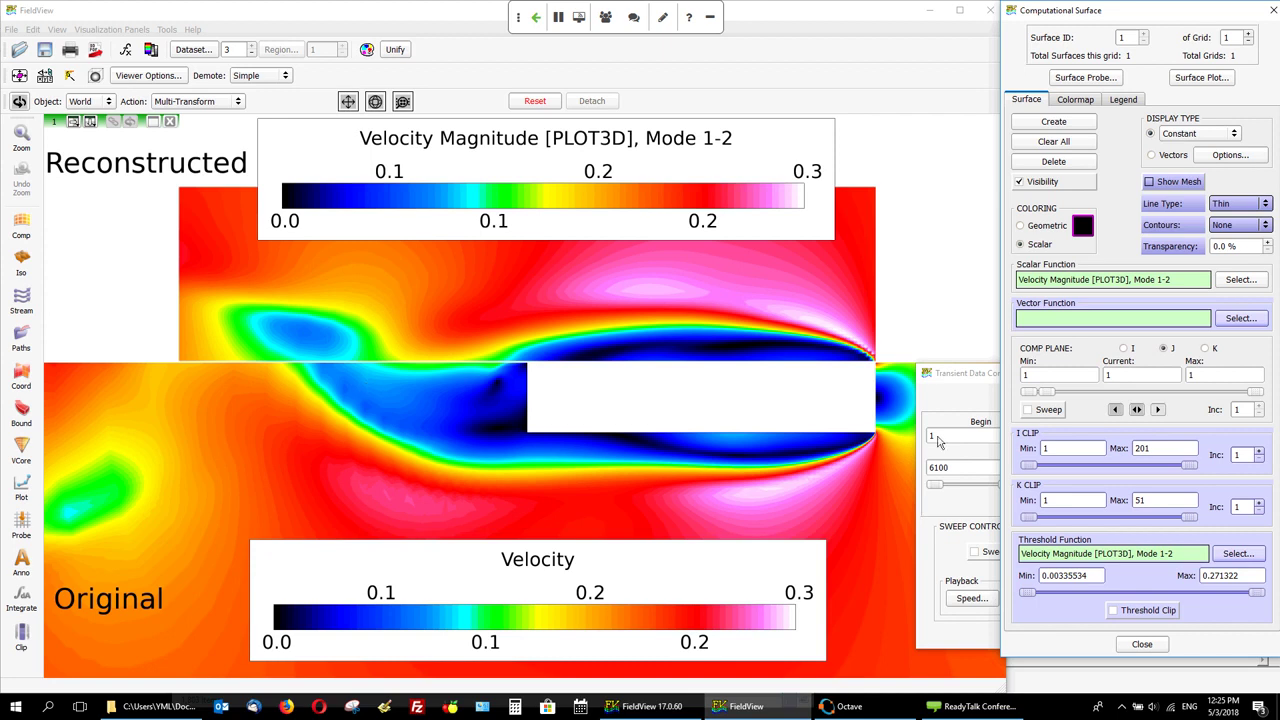
- Set the reconstructed surface's scalar function first to Velocity Magnitude [PLOT3D], Mode 1-4, and finally to Mode 1-Inf
{"action": "left_click", "coordinate": [1238, 283]}
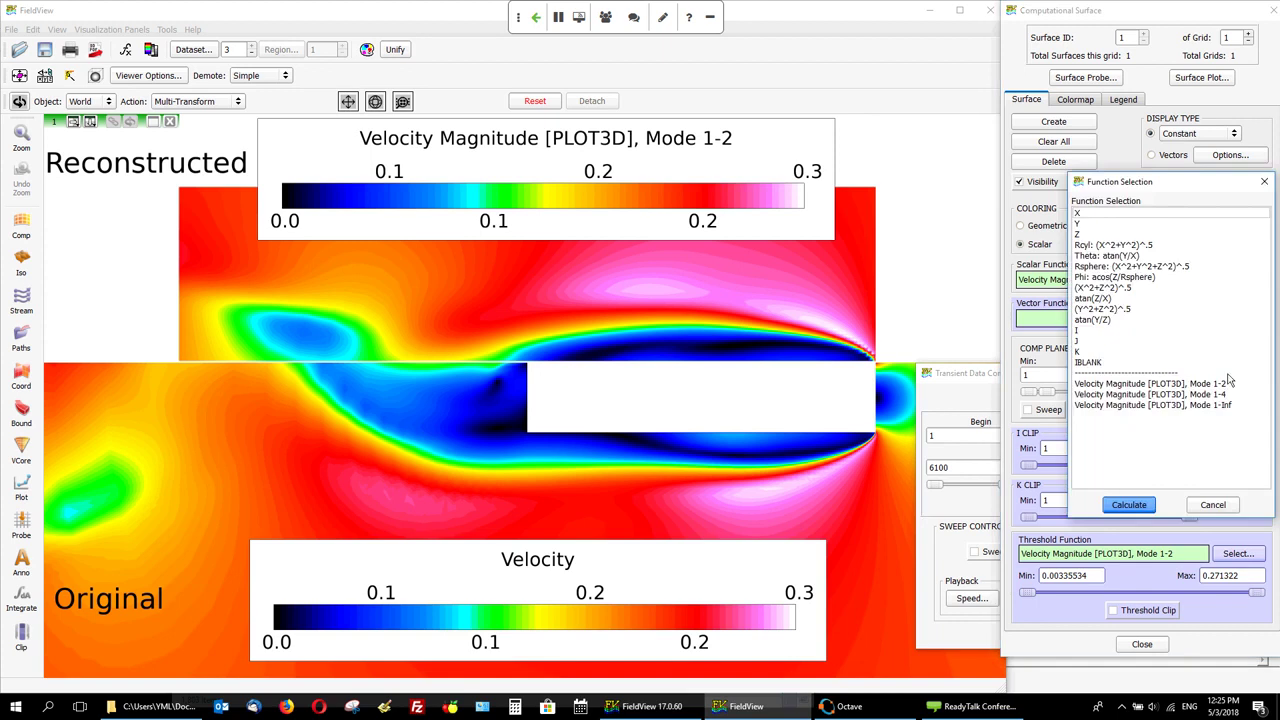
{"action": "left_click", "coordinate": [1218, 396]}
{"action": "left_click", "coordinate": [1133, 506]}
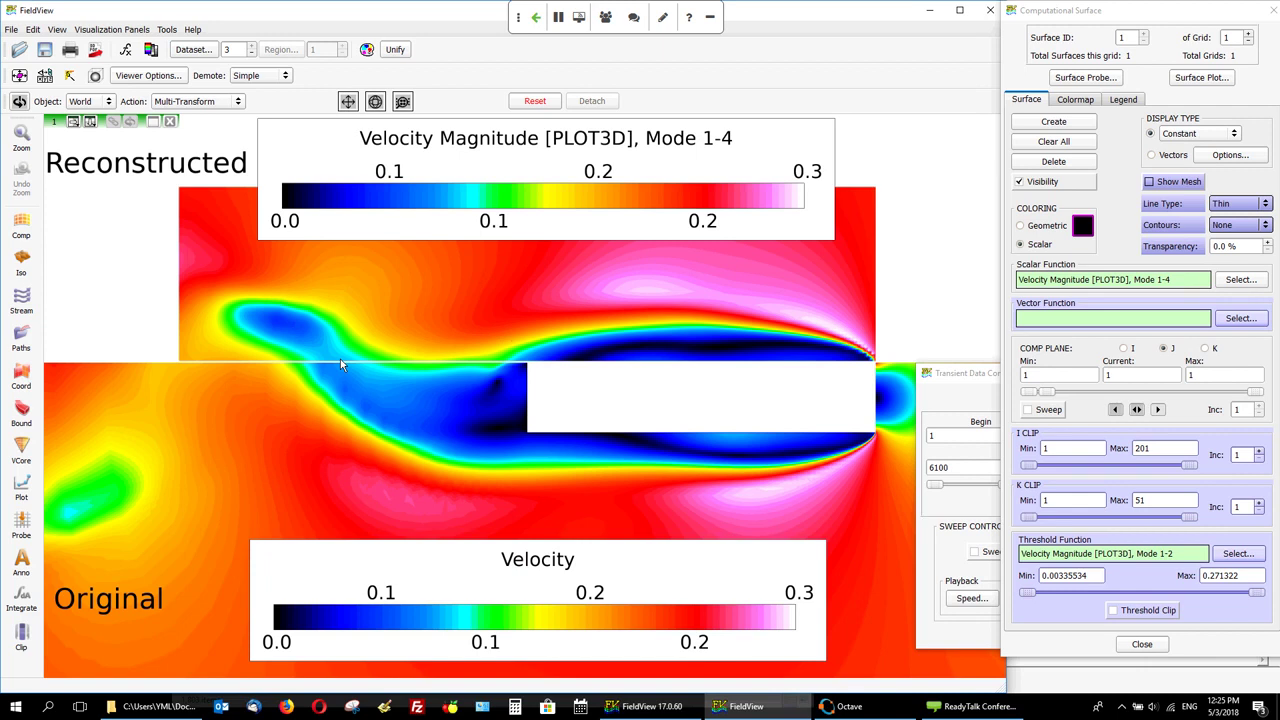
{"action": "left_click", "coordinate": [1240, 282]}
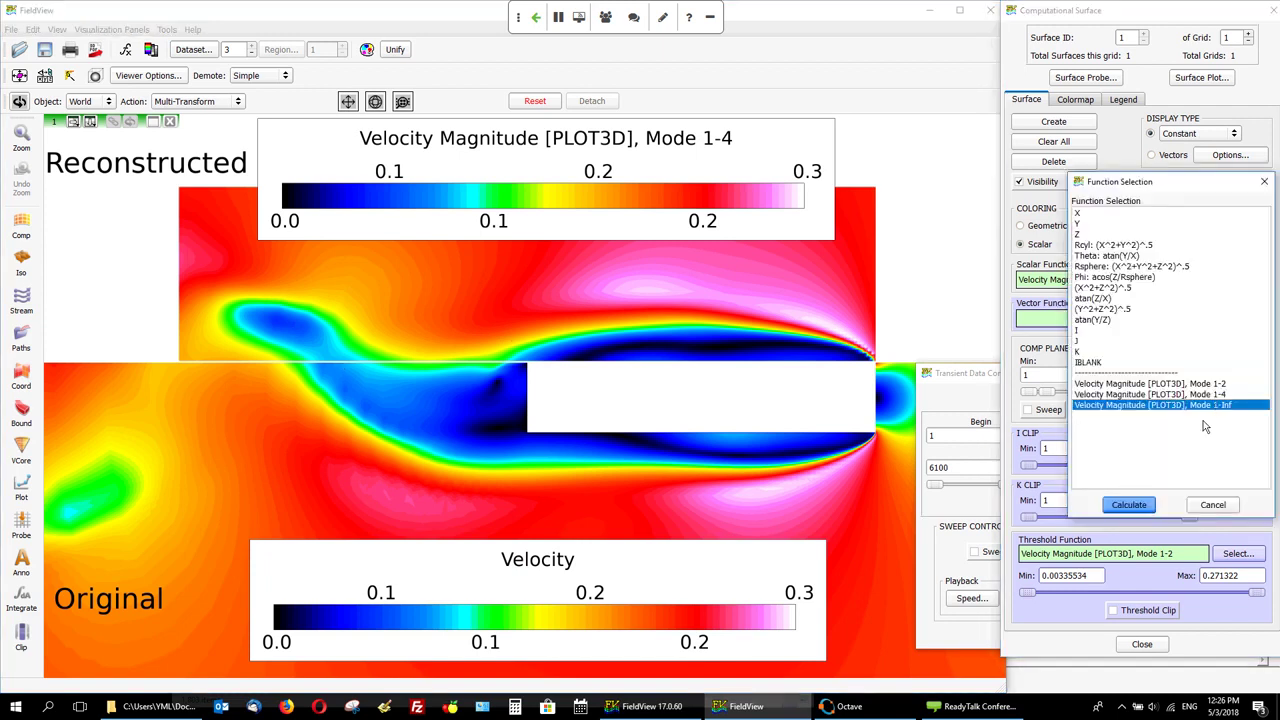
{"action": "left_click", "coordinate": [1143, 508]}
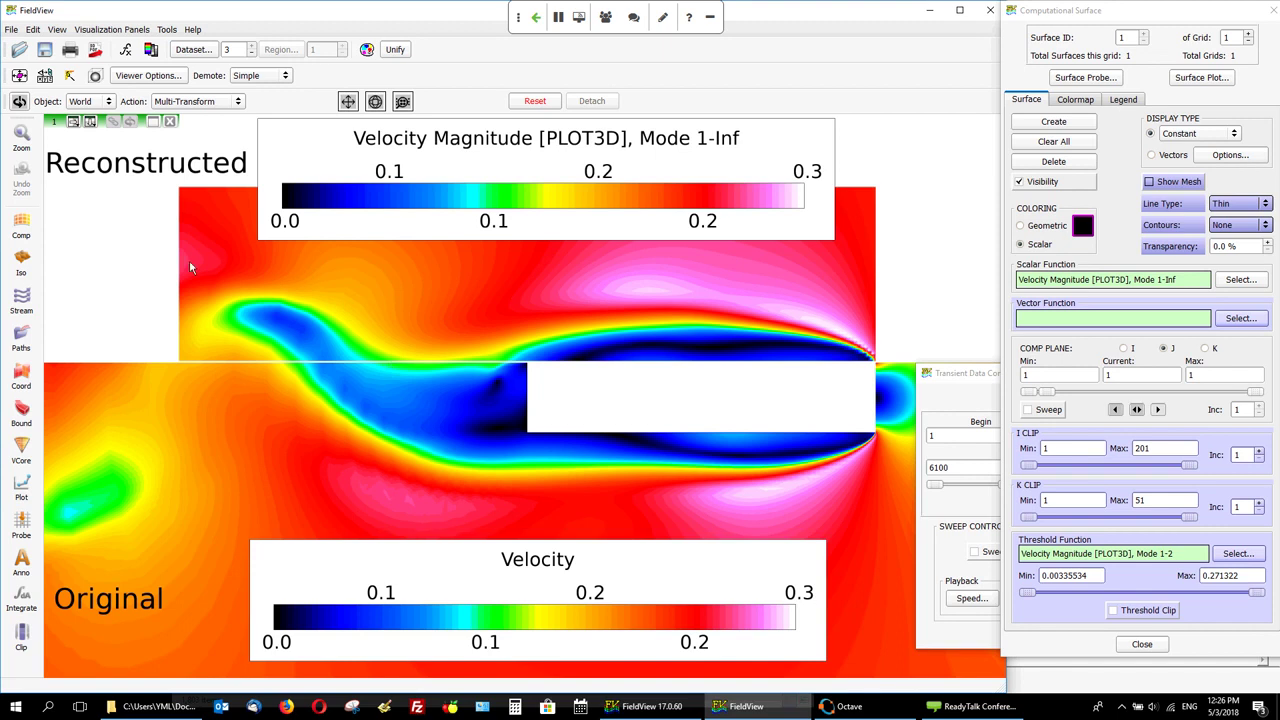
- Examine the FieldView 17 Analysis Demo's FFT setup for own data, including point locations and selectable variables, and close it
{"action": "left_click", "coordinate": [167, 29]}
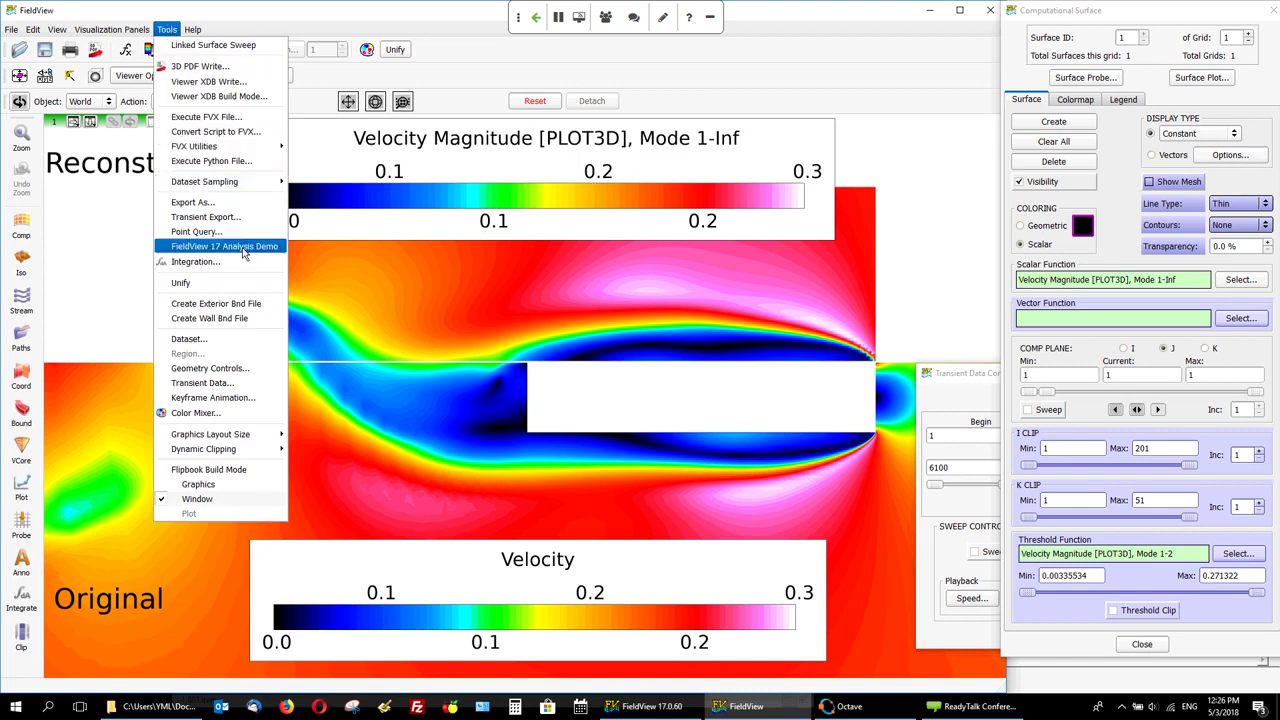
{"action": "left_click", "coordinate": [193, 248]}
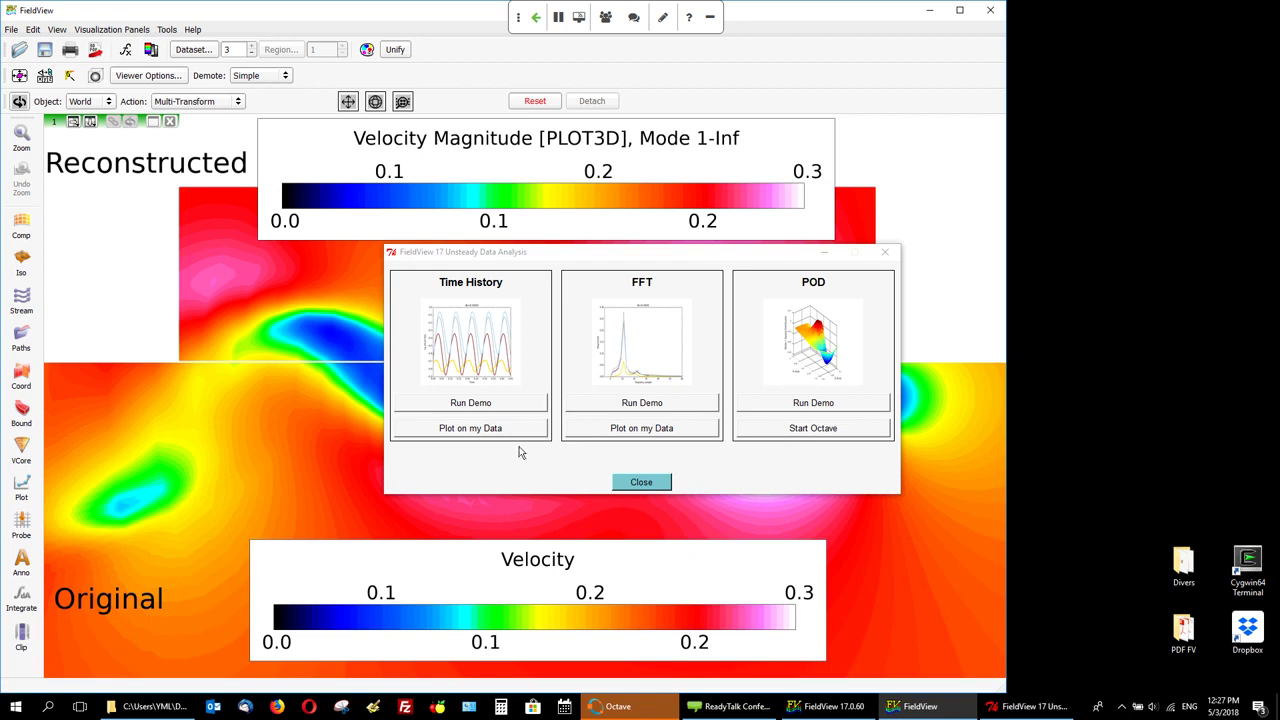
{"action": "left_click", "coordinate": [641, 428]}
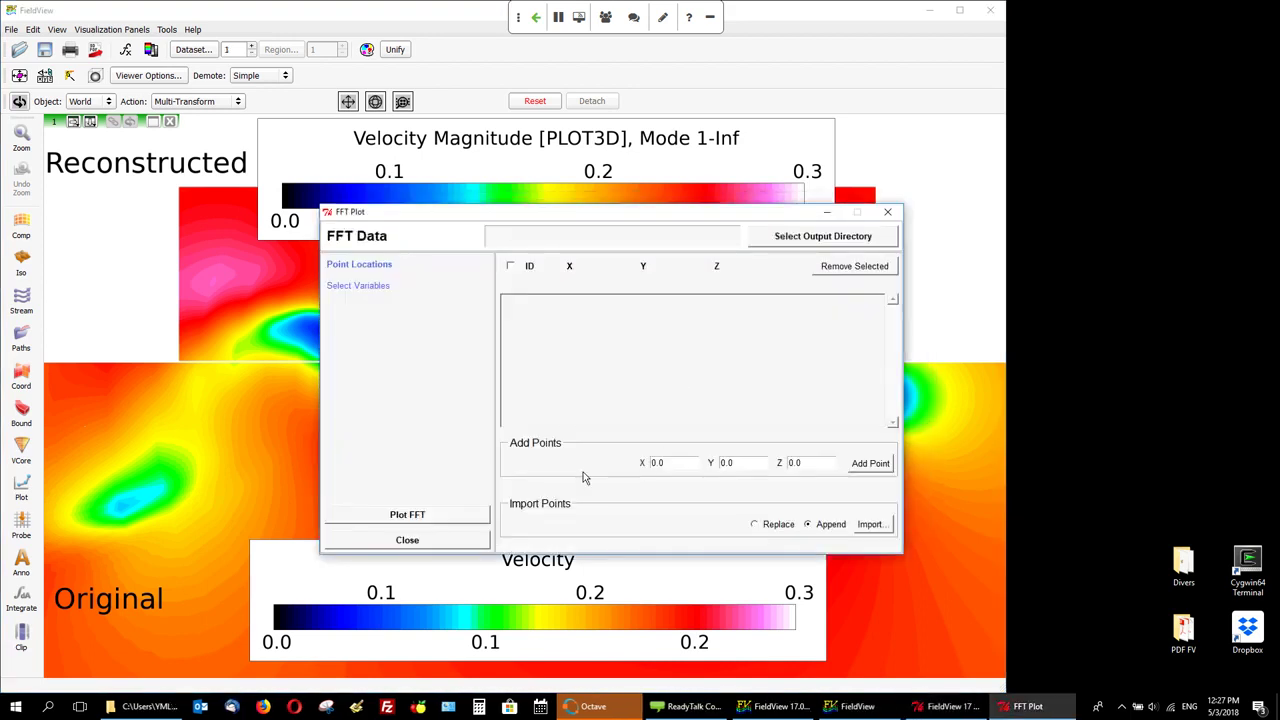
{"action": "left_click", "coordinate": [337, 289]}
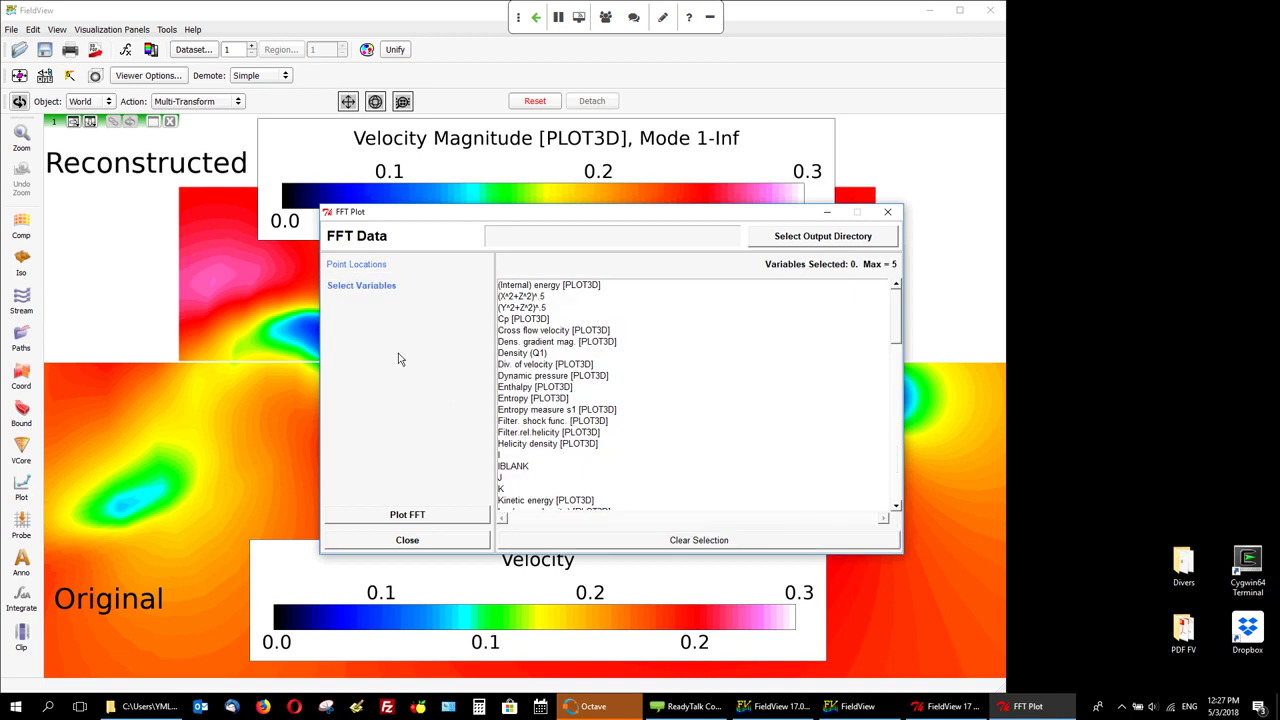
{"action": "left_click", "coordinate": [422, 546]}
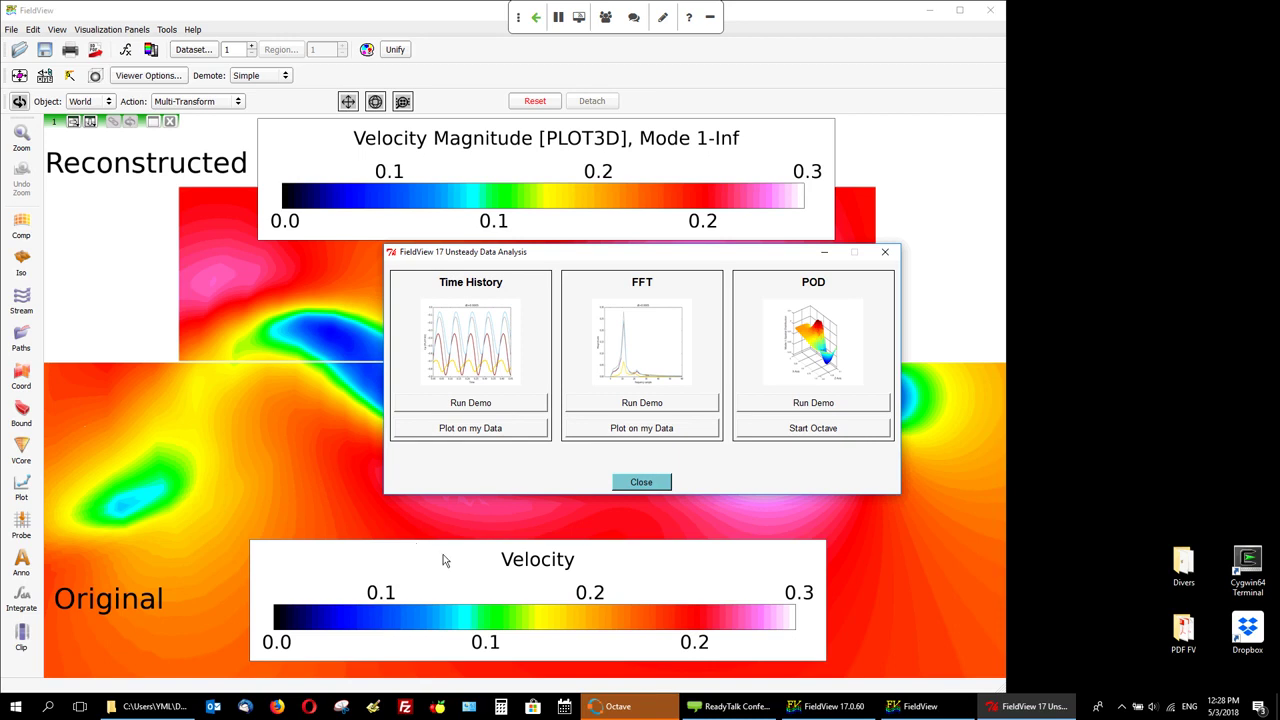
{"action": "left_click", "coordinate": [645, 483]}
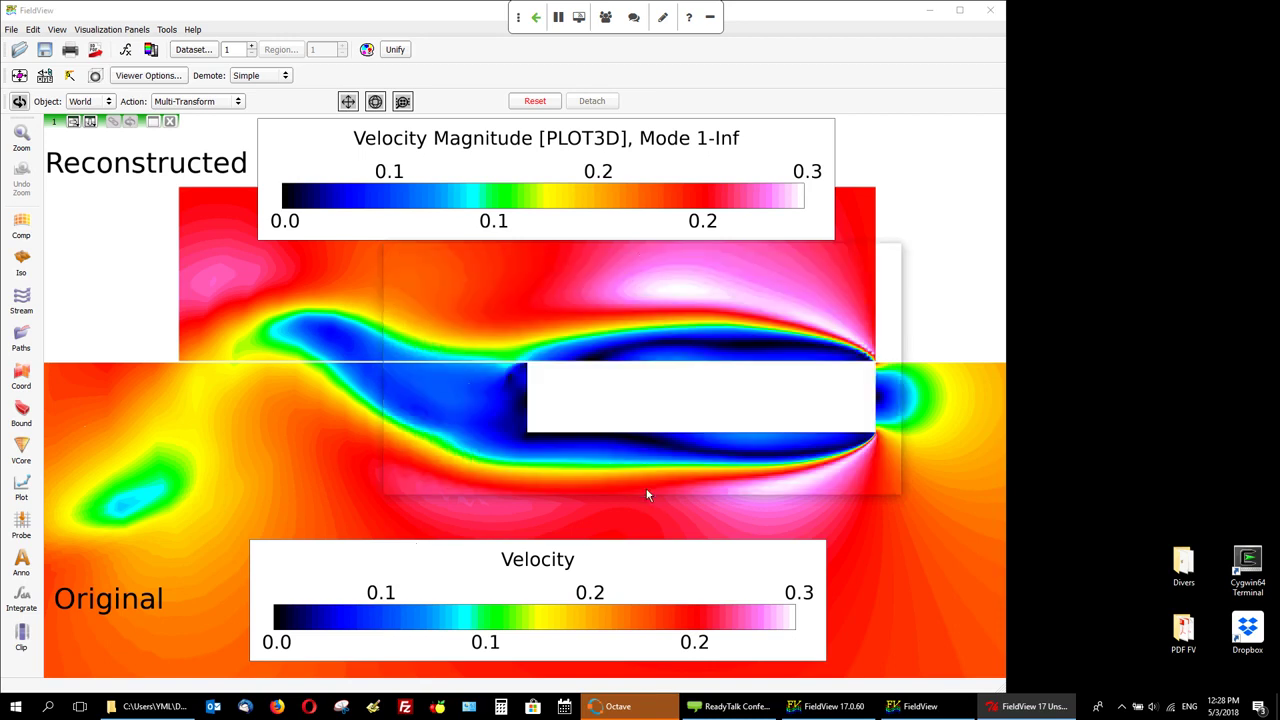